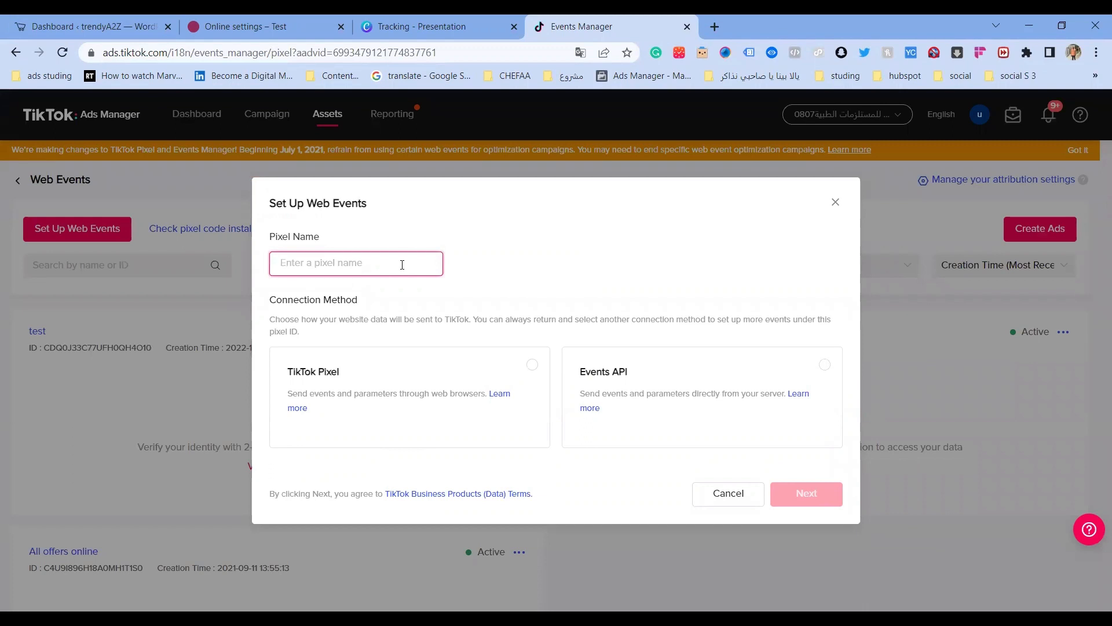
Create a web events pixel named "Test 2" using the Events API connection method and manual setup.
type("Test 2")
left_click(643, 371)
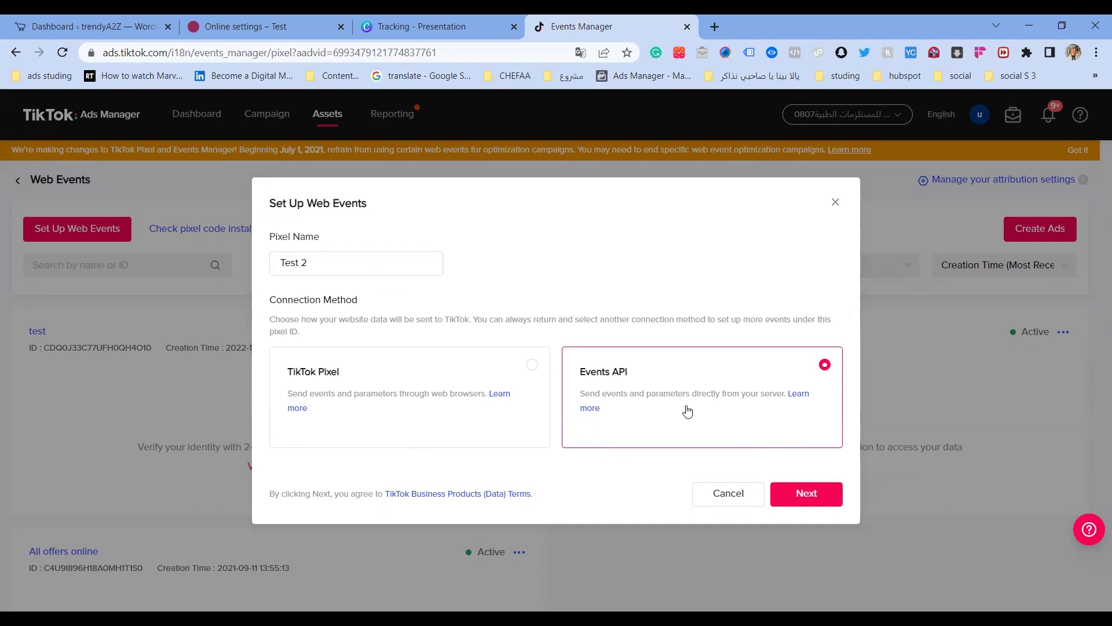
left_click(802, 493)
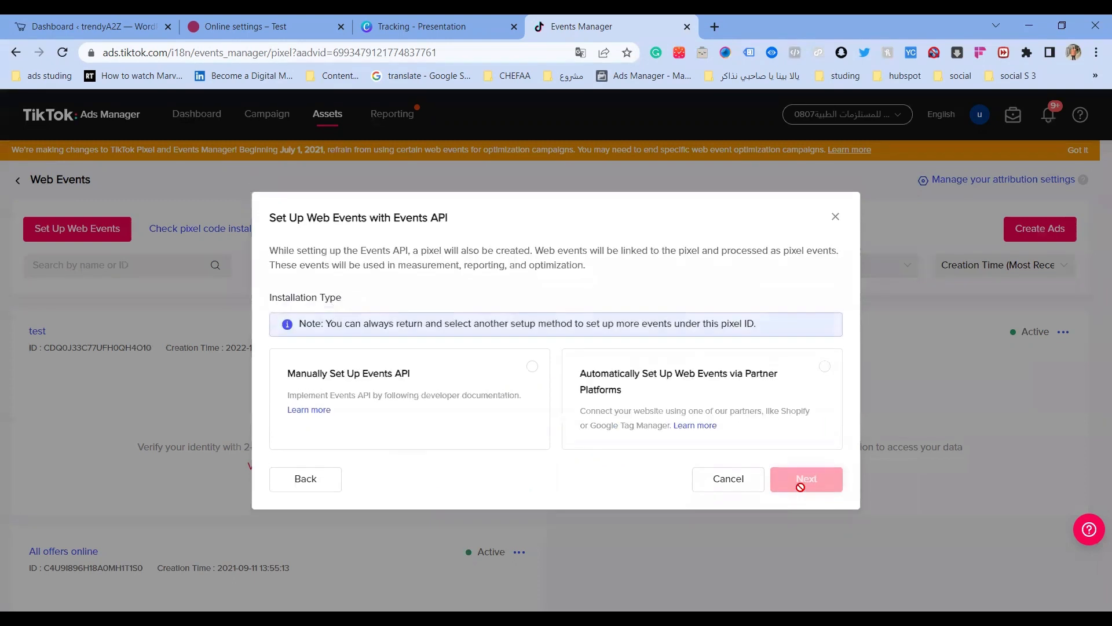
left_click(494, 423)
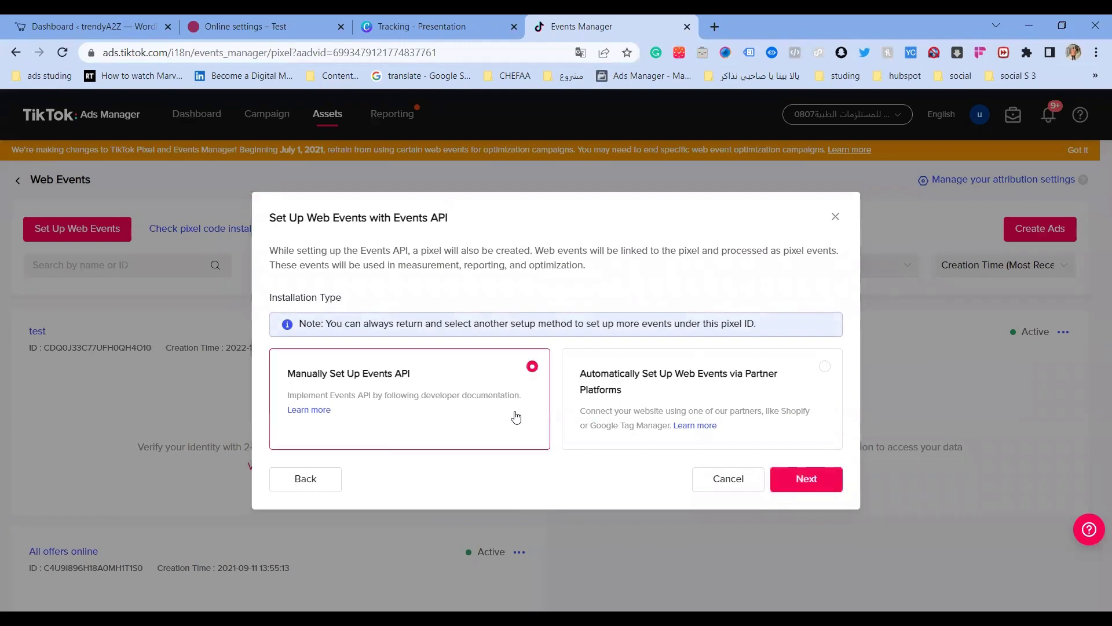
left_click(805, 480)
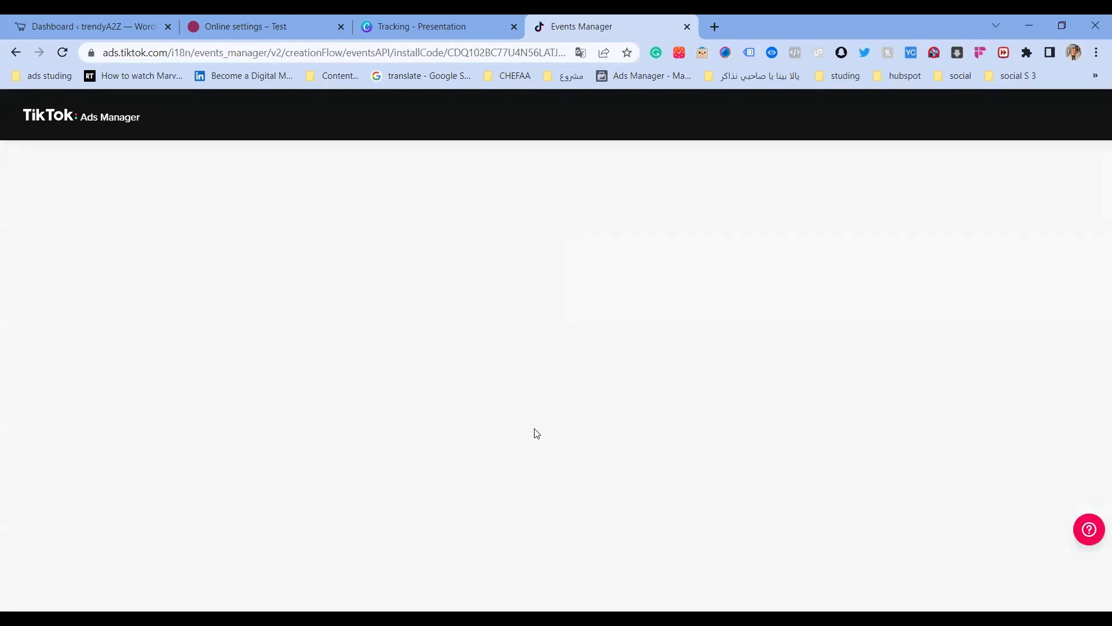
Copy the payload code example from the Events API instructions and create a blank Google Docs document.
scroll(535, 433, "down", 2)
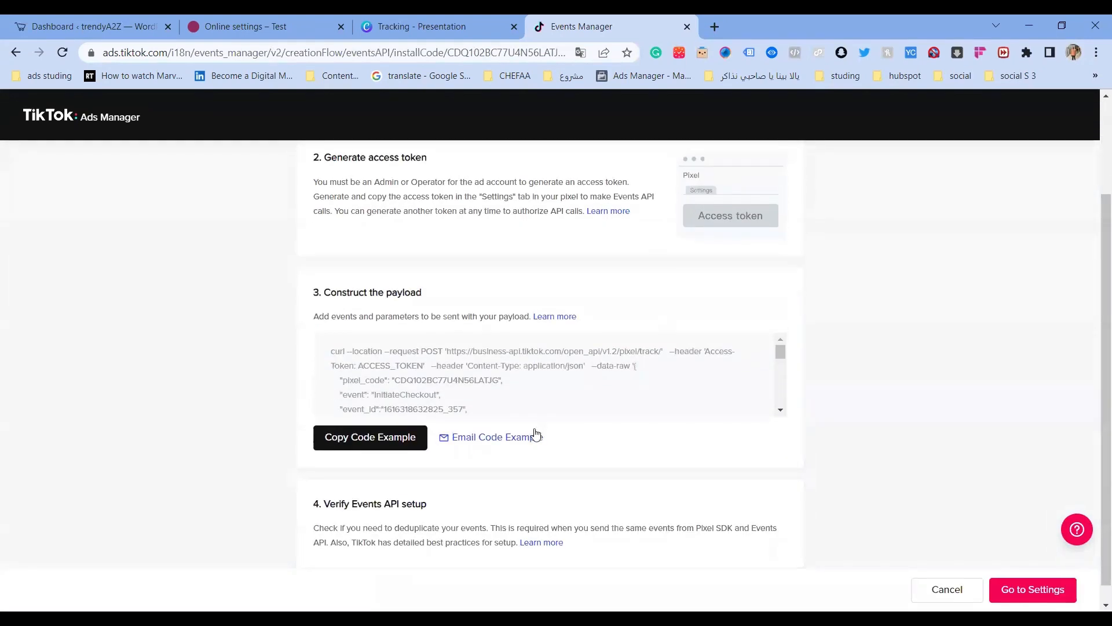
left_click(376, 443)
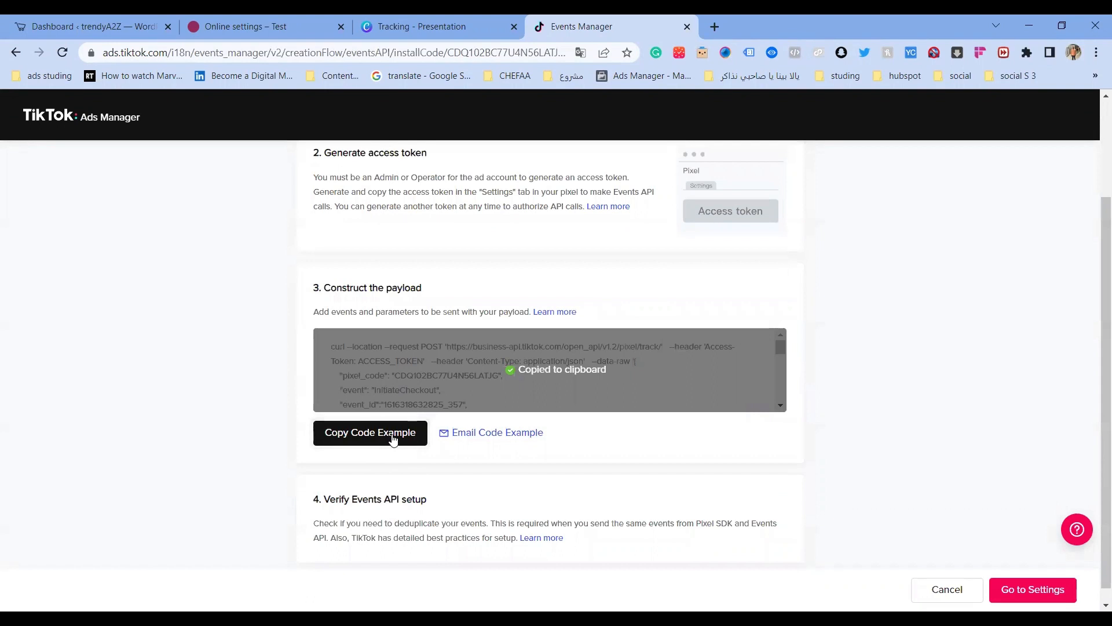
scroll(360, 442, "down", 1)
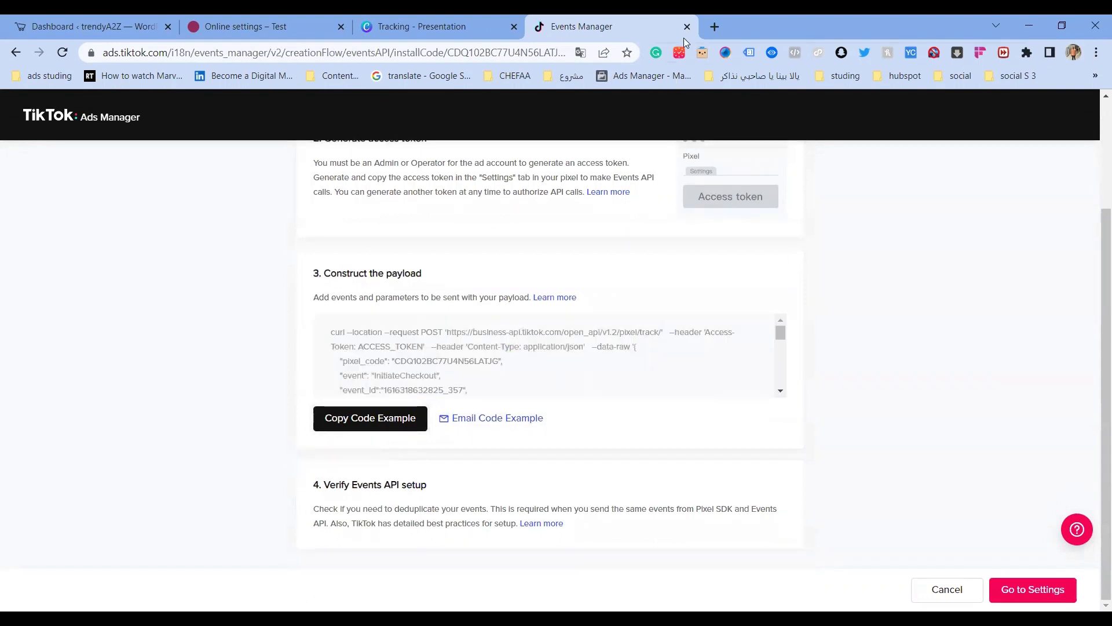
key("ctrl+t")
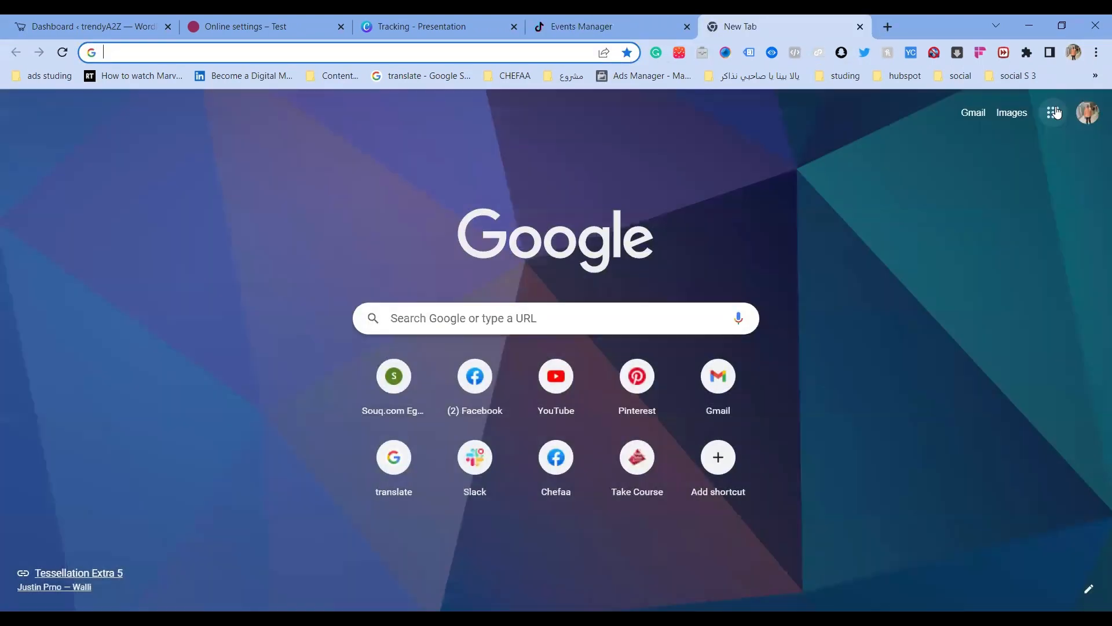
left_click(1055, 112)
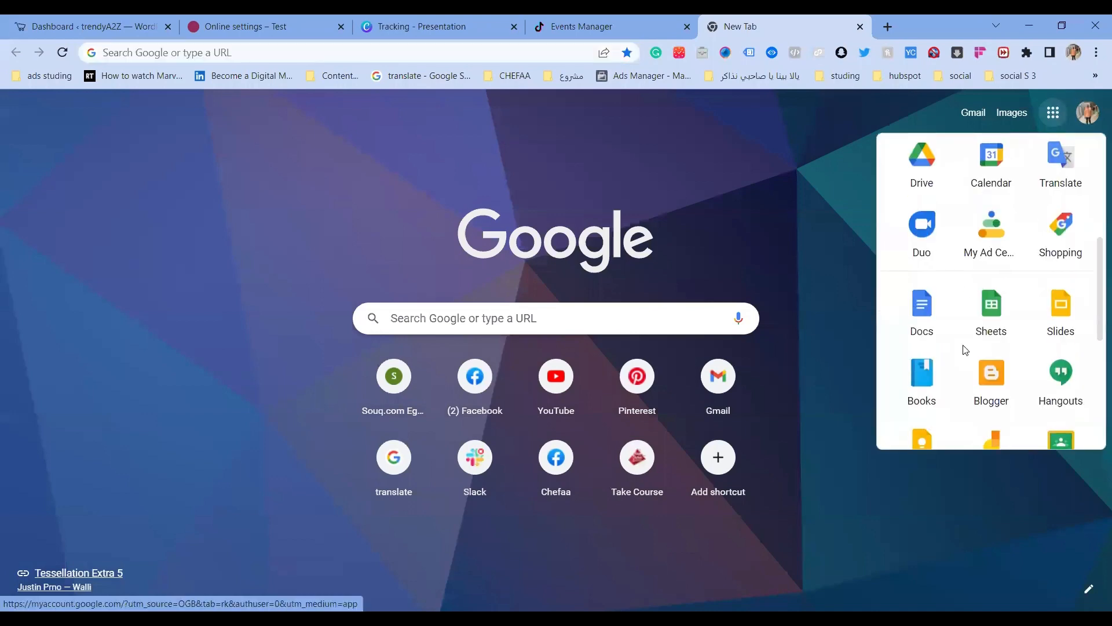
left_click(929, 327)
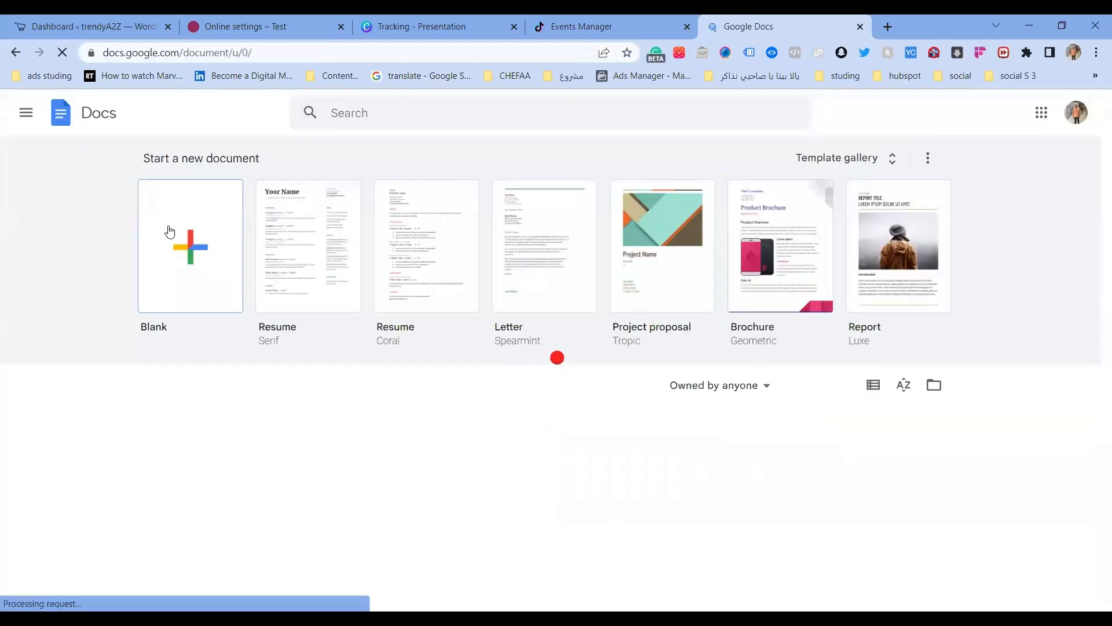
left_click(169, 232)
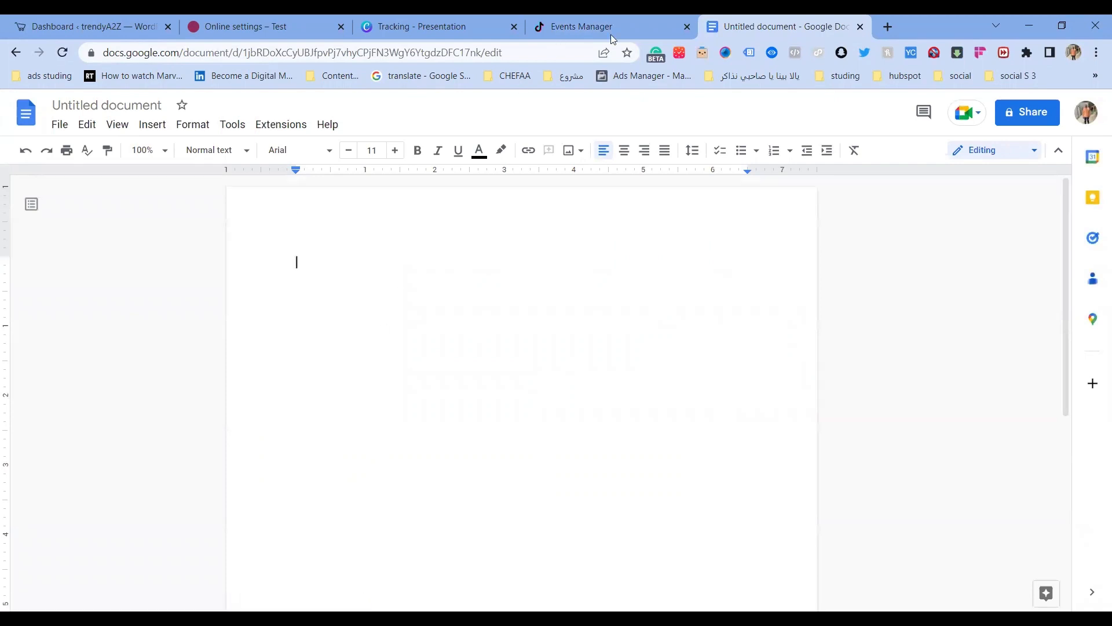
Copy the payload code example again in TikTok Events Manager and paste it into the blank Google Docs document.
left_click(581, 27)
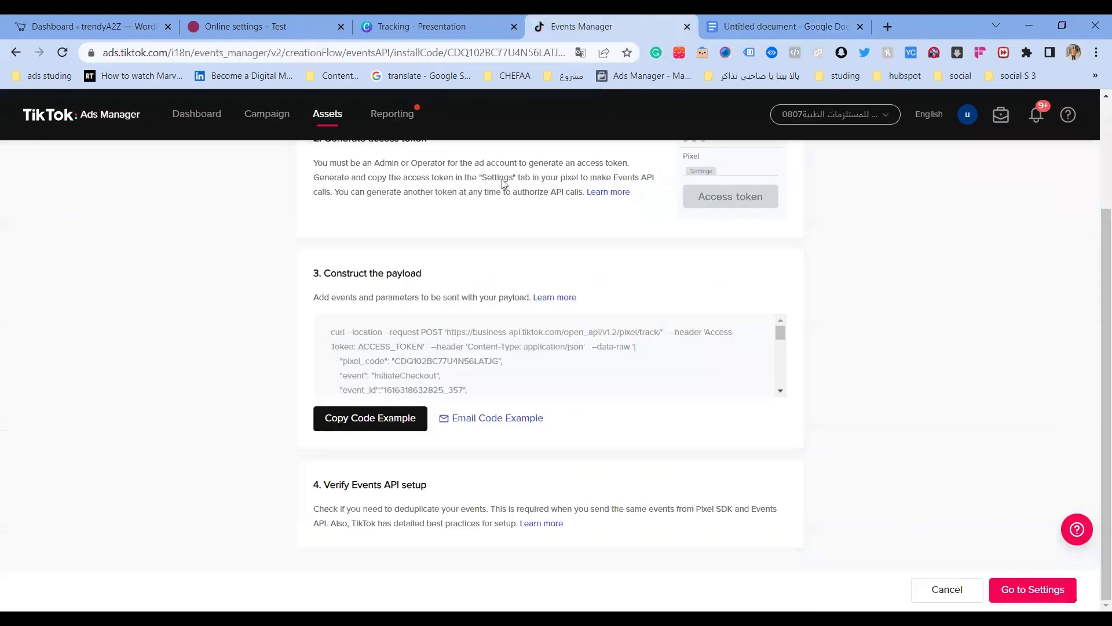
left_click(374, 414)
left_click(375, 415)
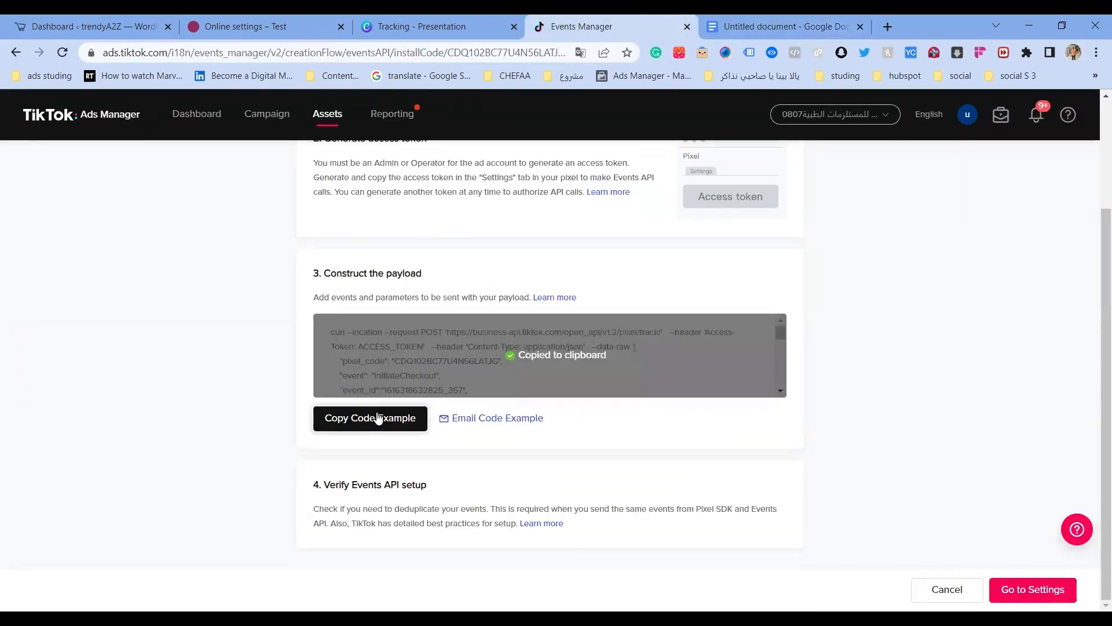
left_click(730, 36)
key("ctrl+v")
scroll(468, 443, "up", 10)
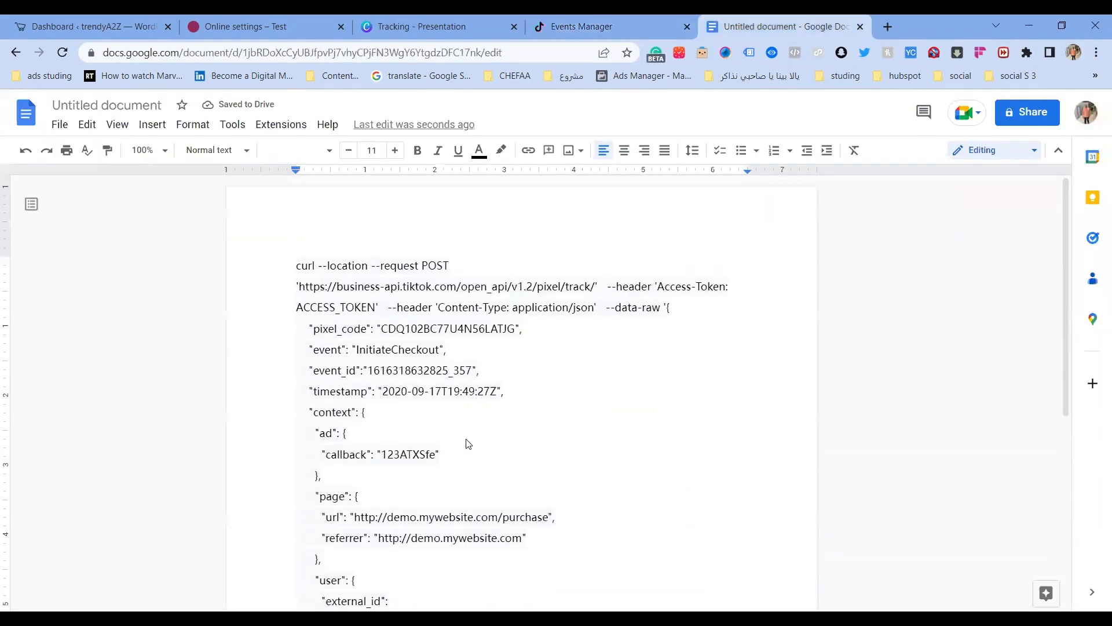
scroll(466, 440, "down", 6)
scroll(467, 440, "up", 6)
Switch to the YouCan store's online settings and examine the pixel sections through to the TikTok pixel settings.
left_click(420, 27)
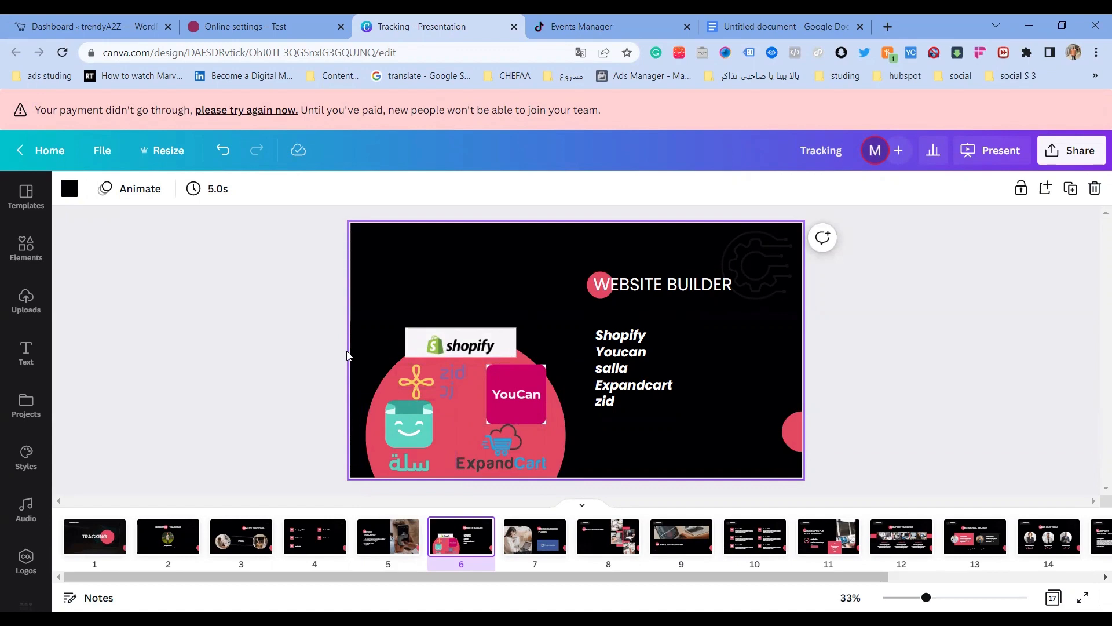
left_click(243, 26)
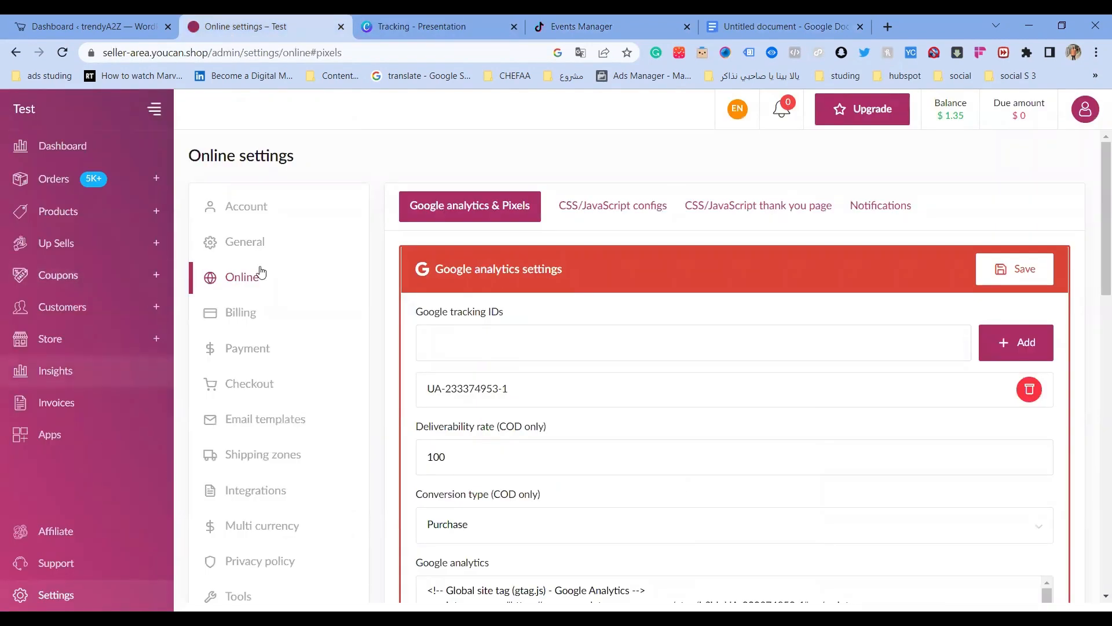
scroll(637, 412, "down", 1)
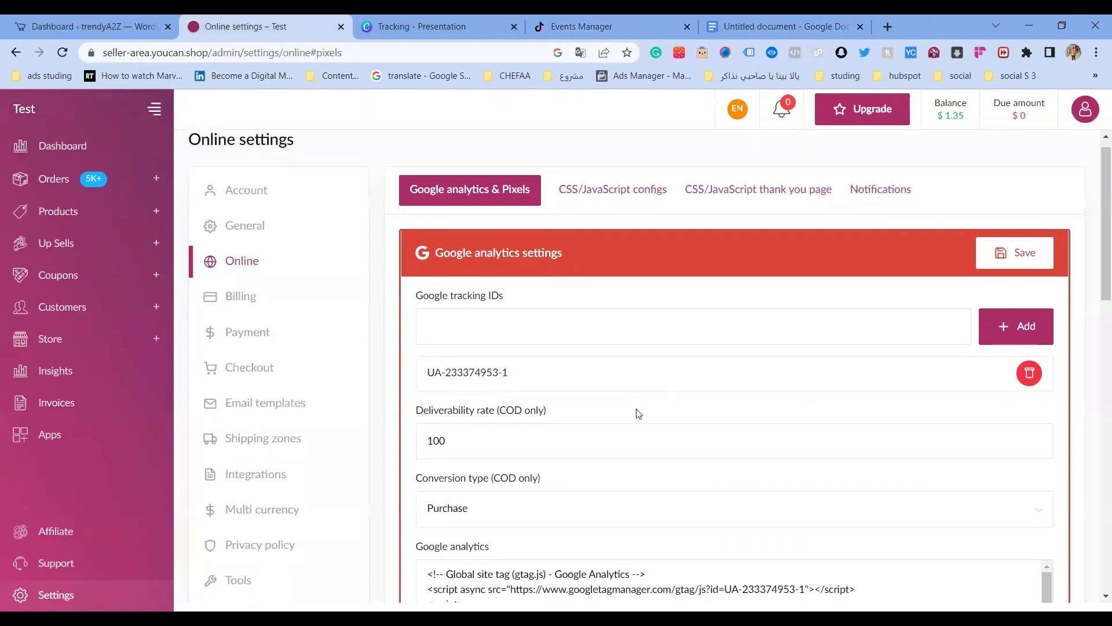
scroll(638, 413, "up", 1)
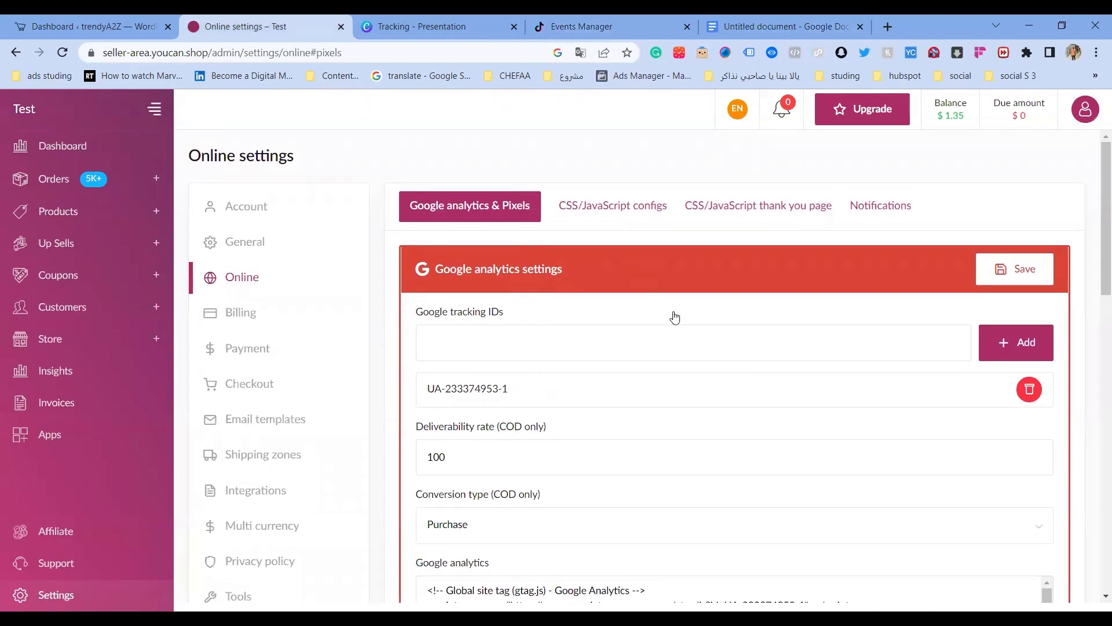
scroll(672, 315, "down", 9)
scroll(674, 317, "down", 4)
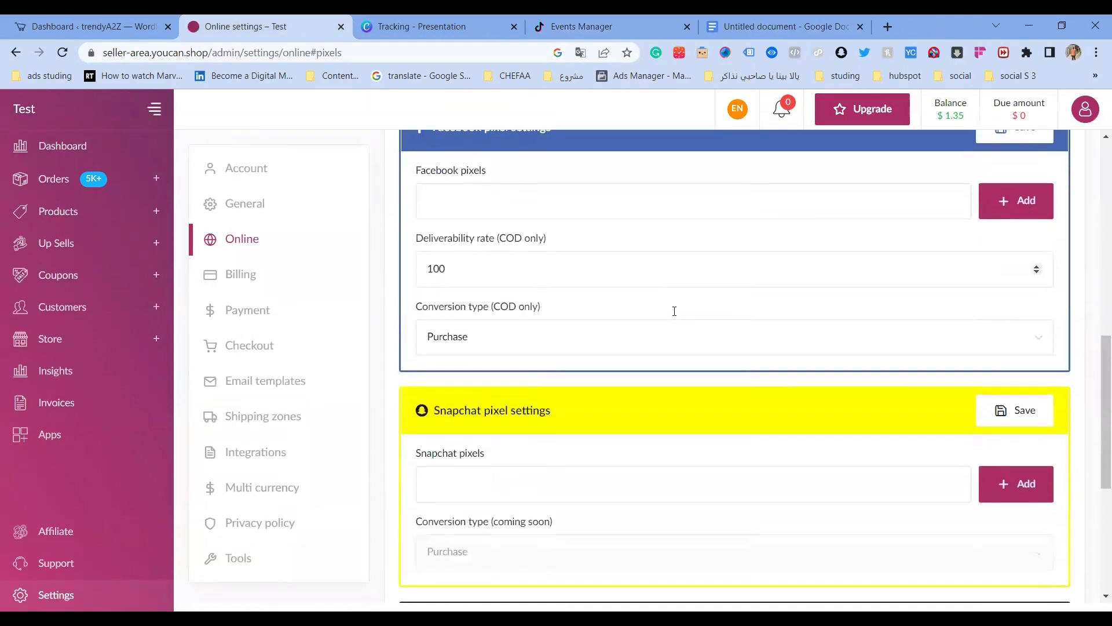
scroll(617, 565, "down", 2)
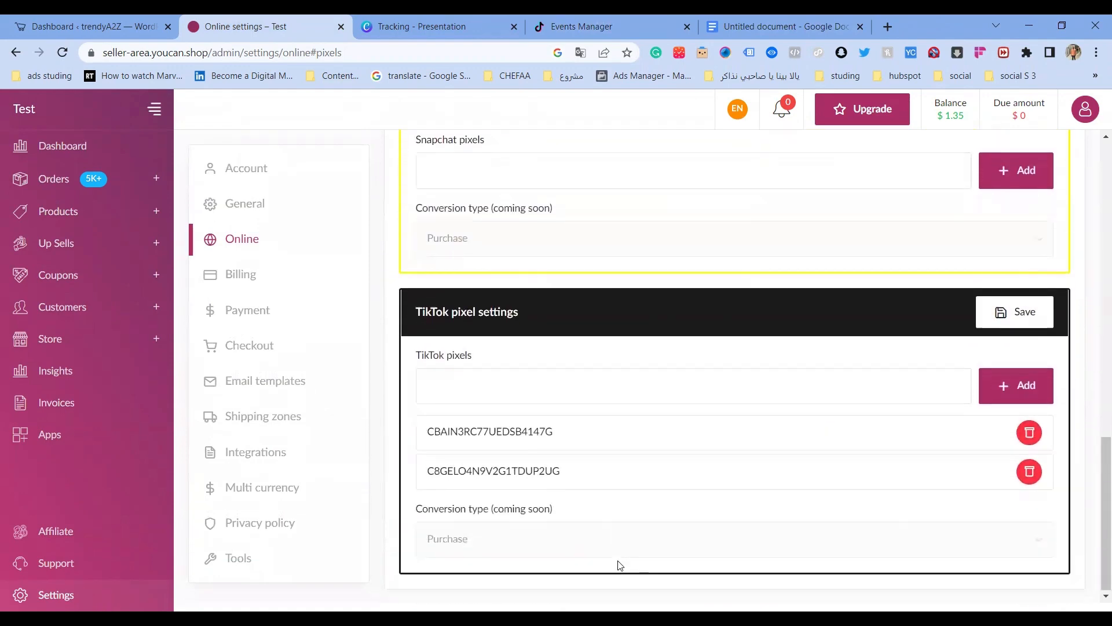
scroll(619, 563, "up", 4)
scroll(617, 561, "down", 4)
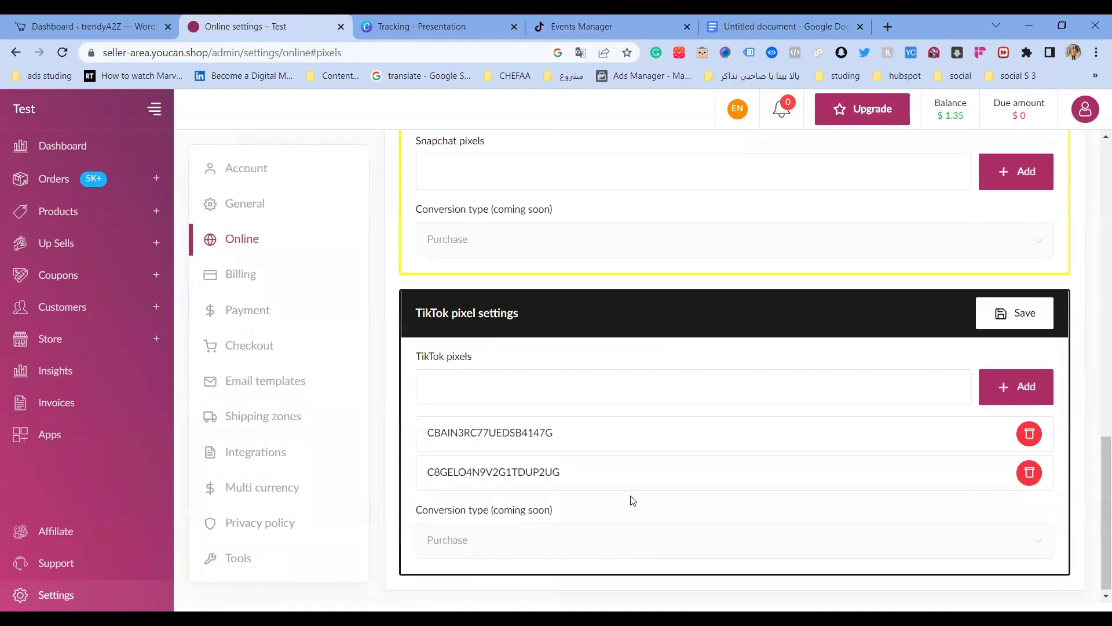
Copy the pixel_code value from the pasted payload code in the Google Docs document.
left_click(728, 34)
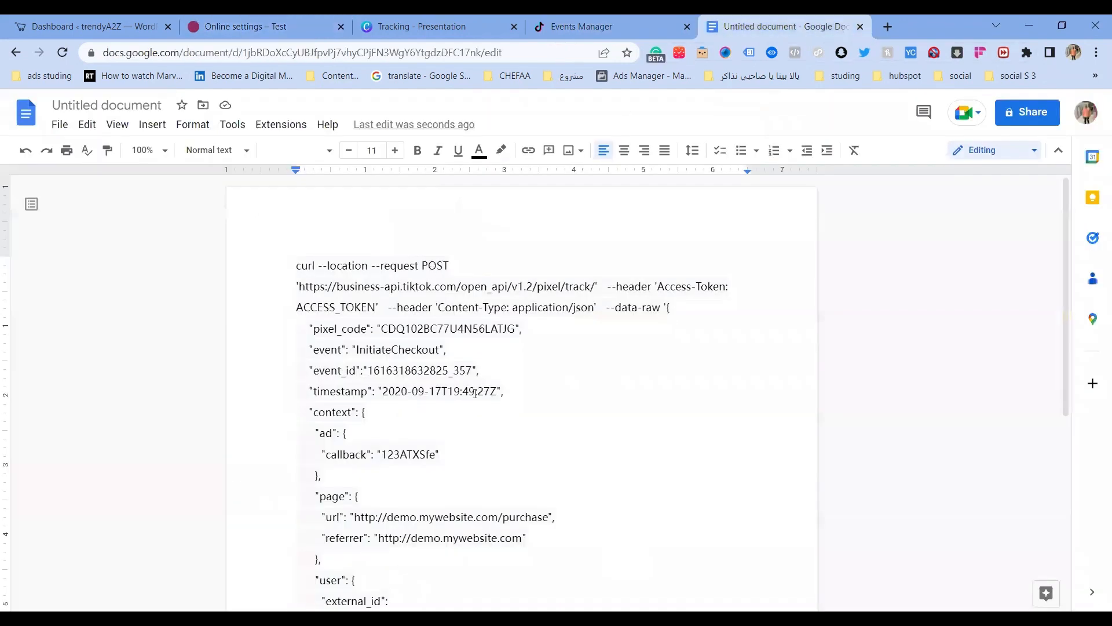
scroll(475, 394, "down", 1)
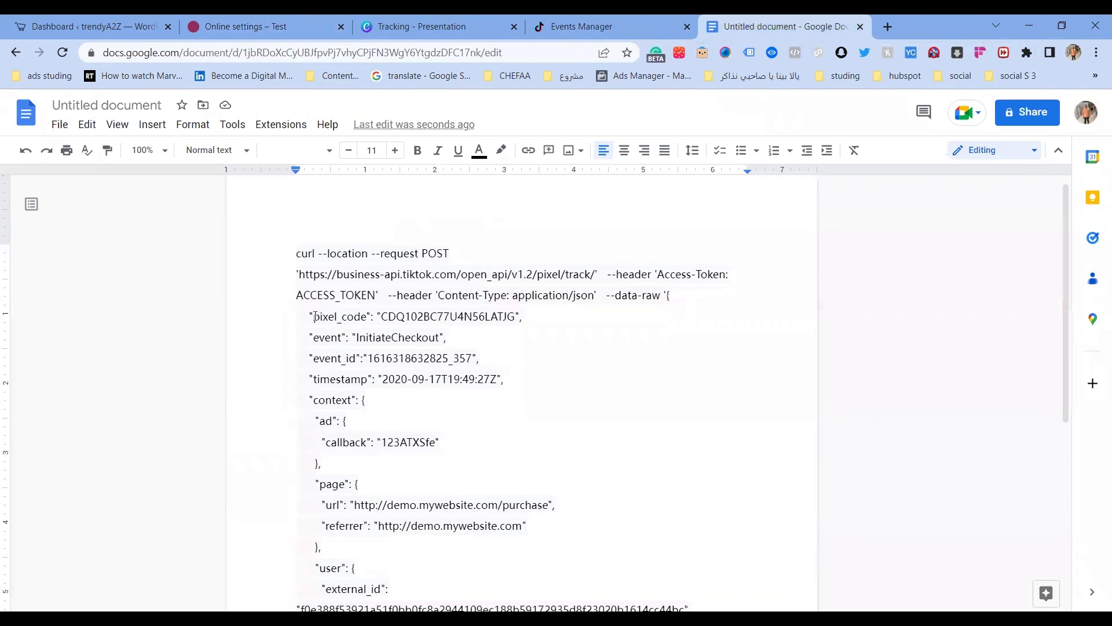
left_click_drag(314, 317, 368, 320)
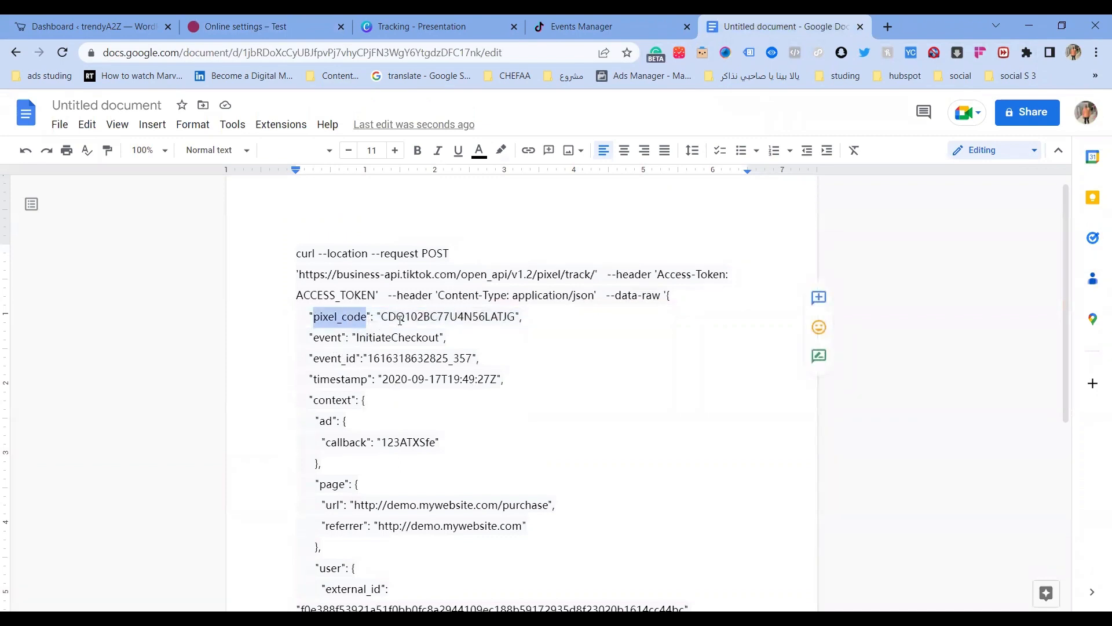
double_click(400, 320)
key("ctrl+c")
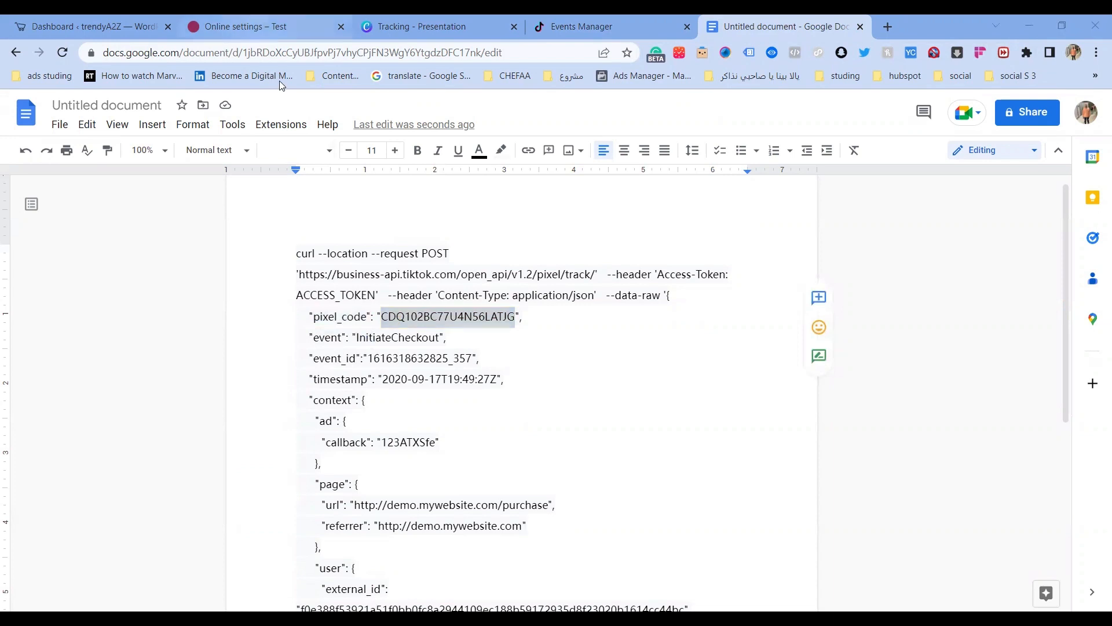
Add the copied pixel code to the TikTok pixels in the YouCan store's online settings.
left_click(276, 28)
left_click(510, 389)
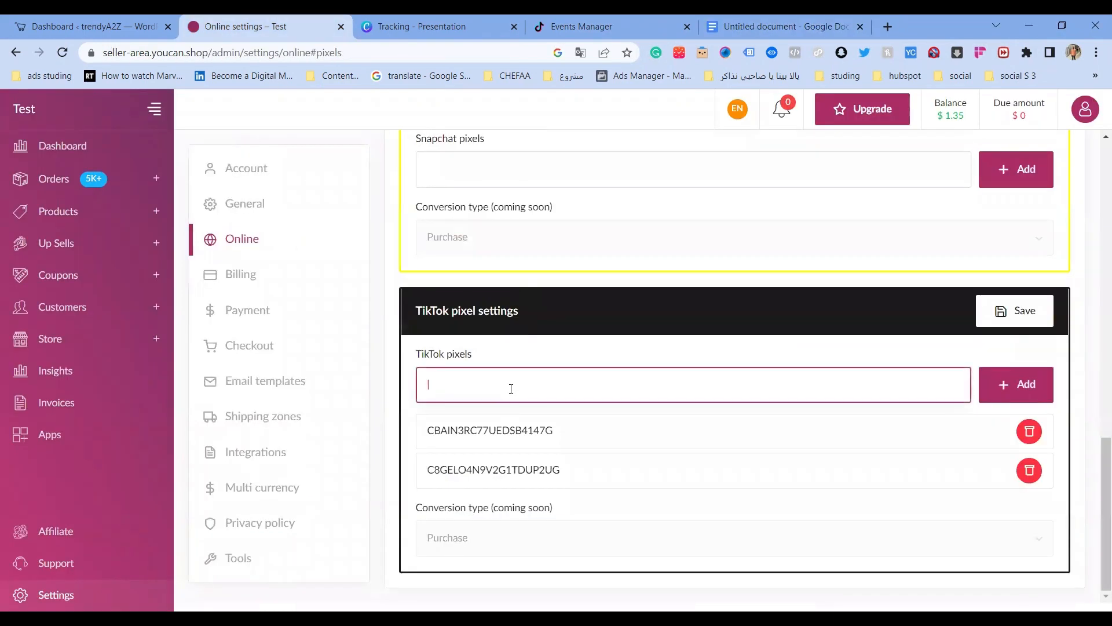
key("ctrl+v")
key("Return")
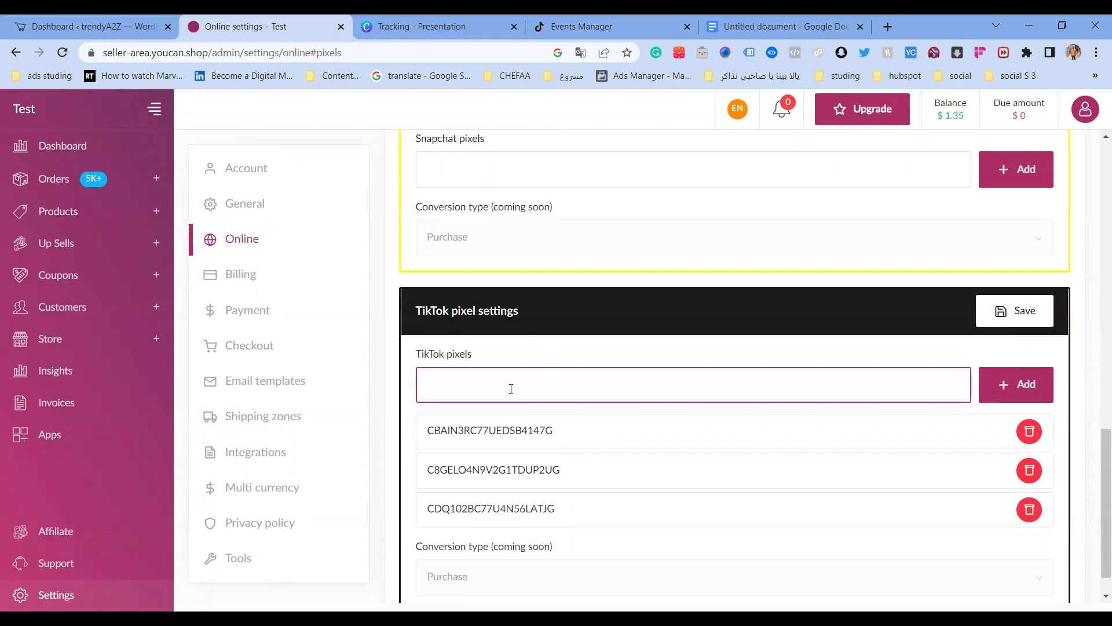
scroll(627, 461, "down", 1)
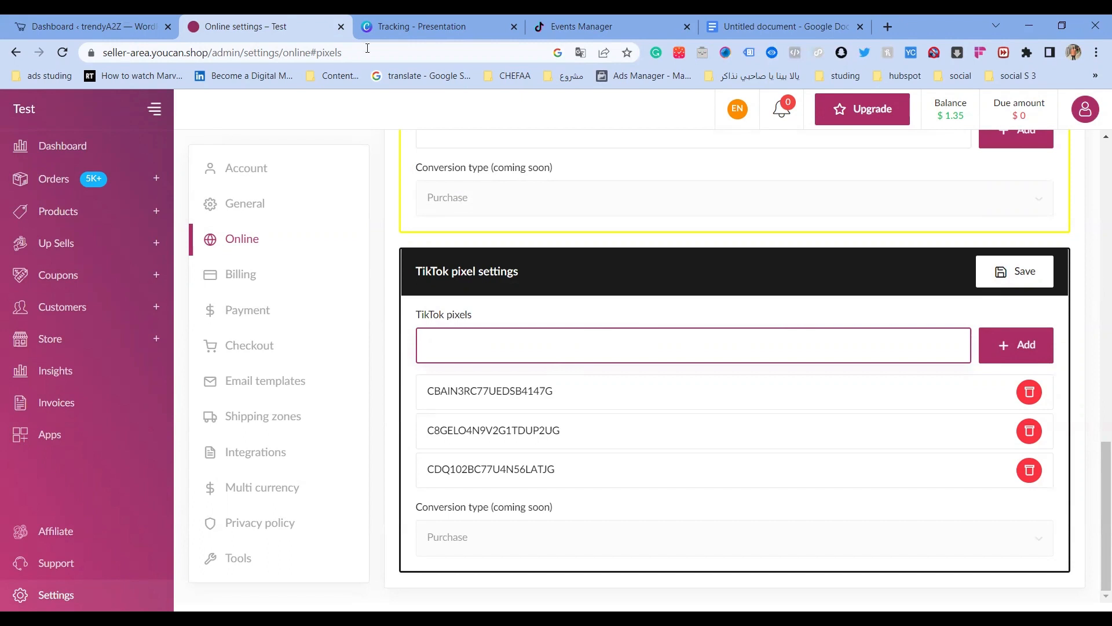
Switch to the Canva presentation and check the page with the TikTok Pixel Helper extension.
key("alt+Tab")
key("ctrl+Tab")
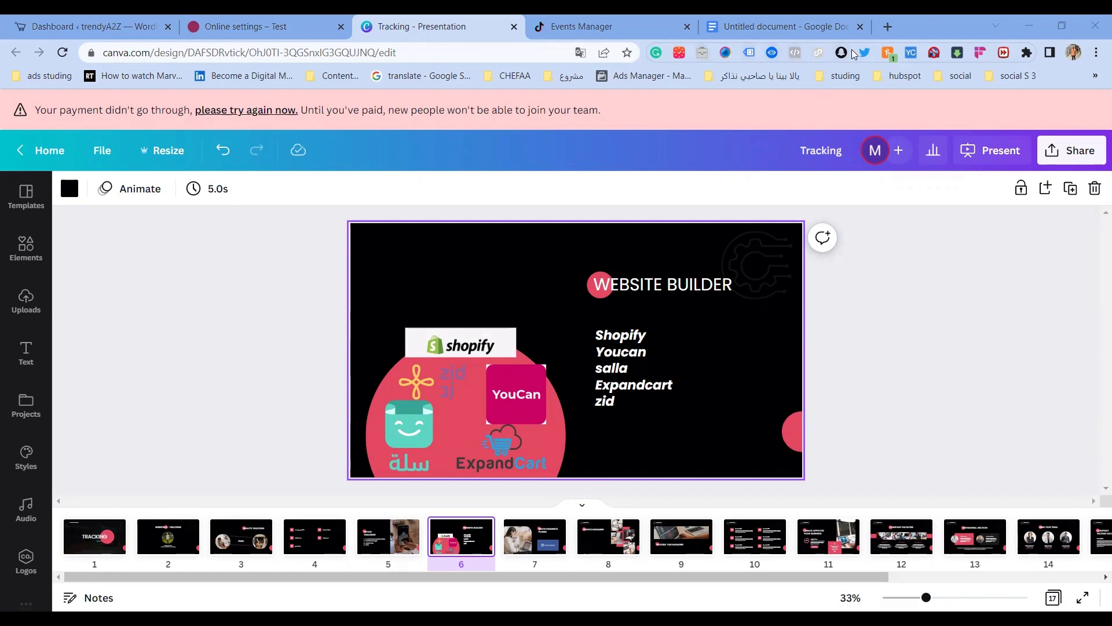
left_click(817, 52)
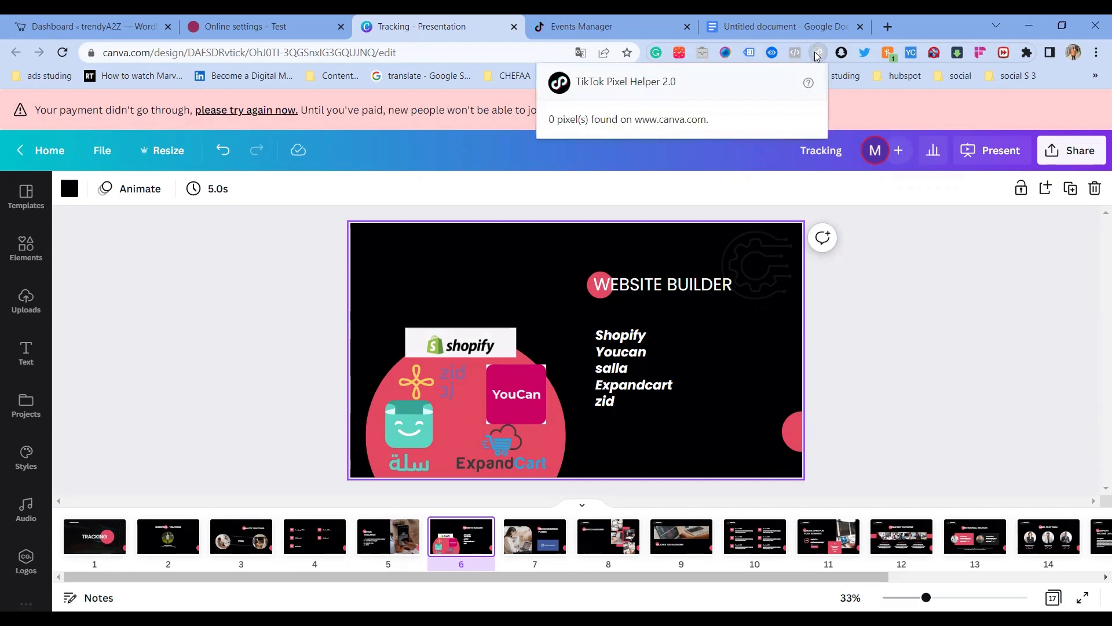
Open the browser's extensions page and go from there to the Chrome Web Store.
left_click(1095, 53)
mouse_move(997, 256)
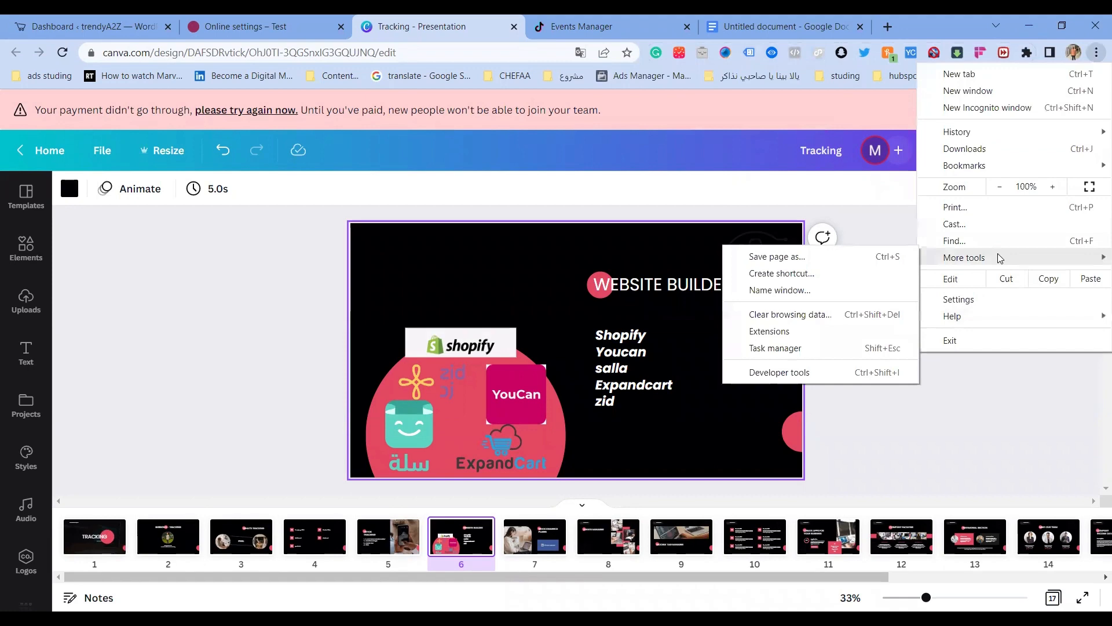
left_click(820, 343)
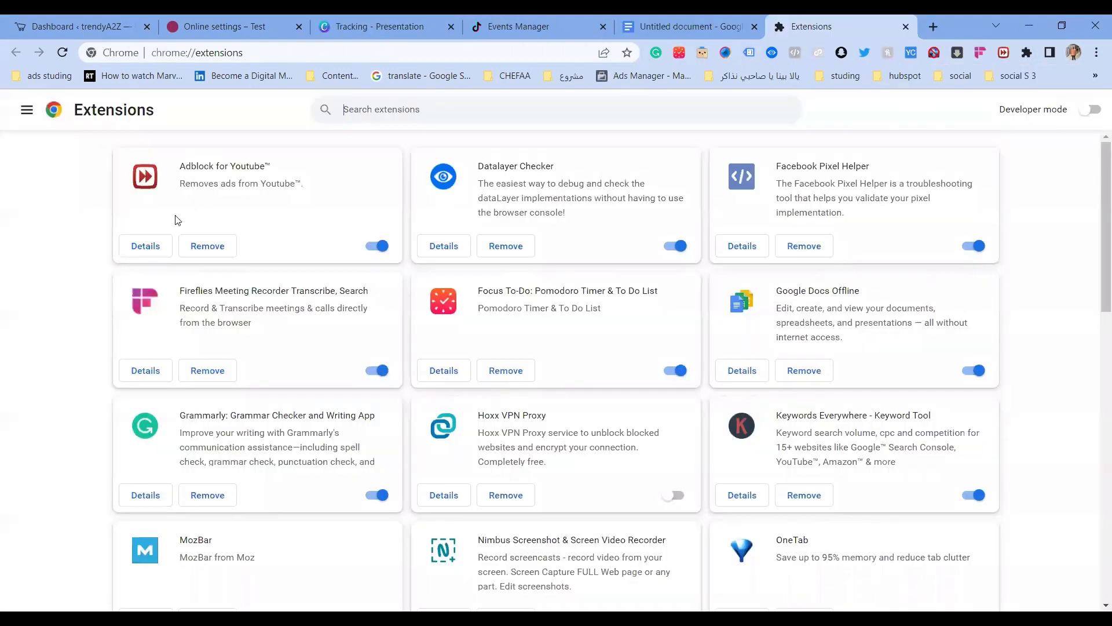
left_click(25, 111)
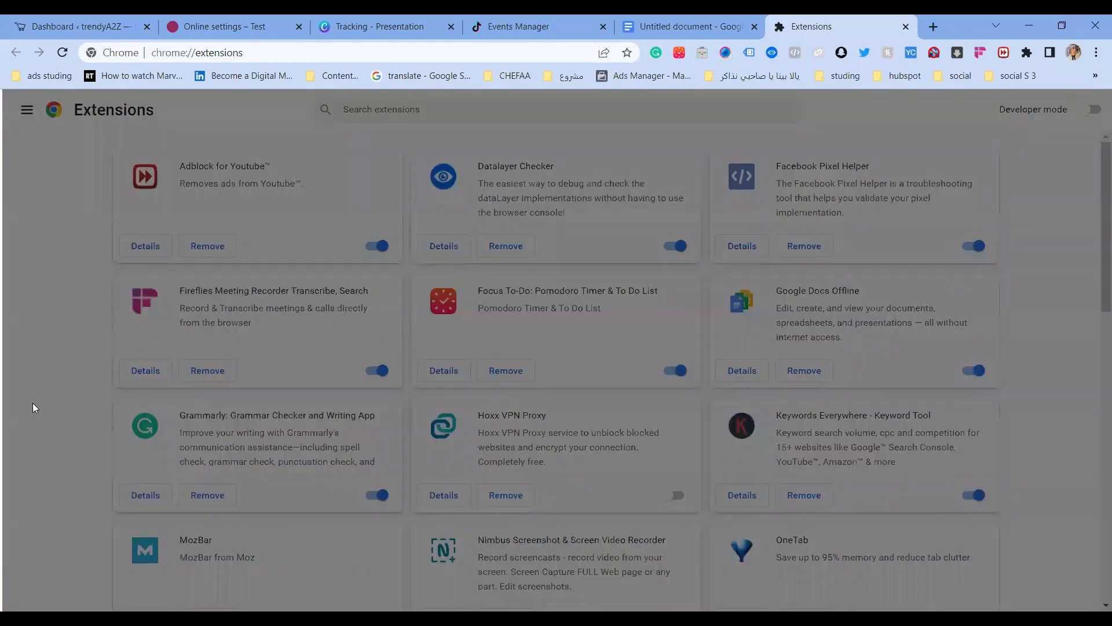
left_click(44, 586)
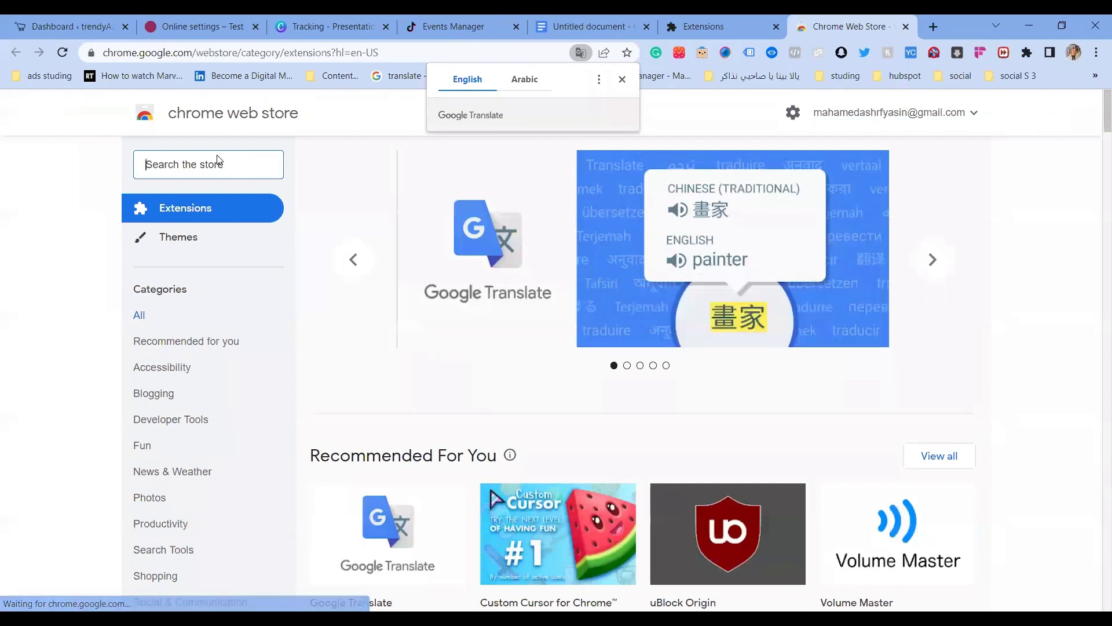
Search the Chrome Web Store for "tiktok pixel helper" and look through the full list of matching extensions.
type("tiktok")
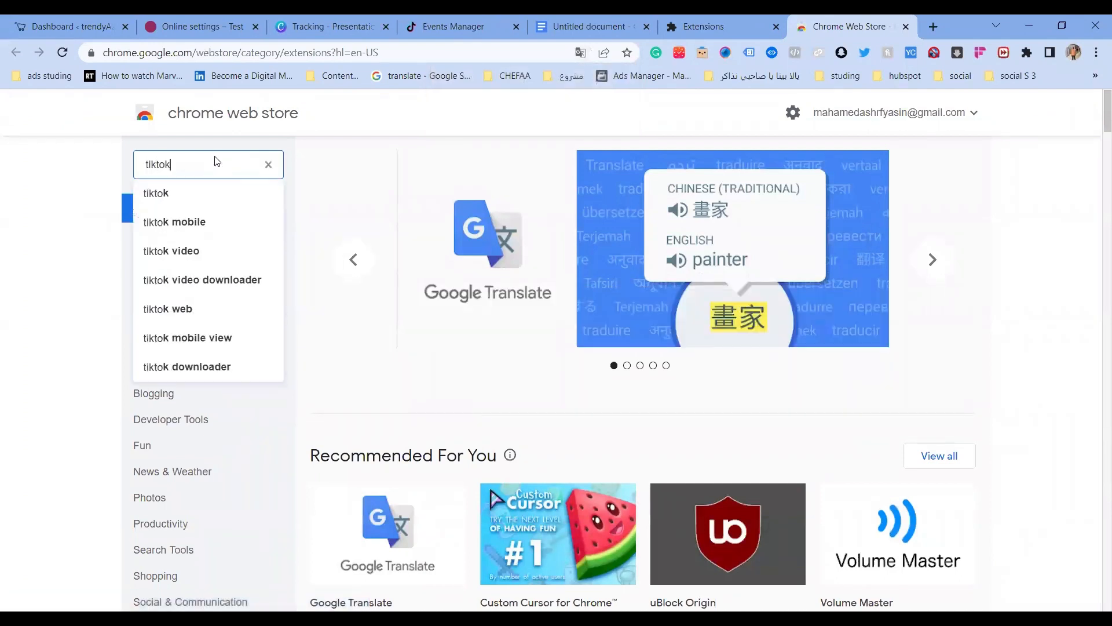
type(" plxel")
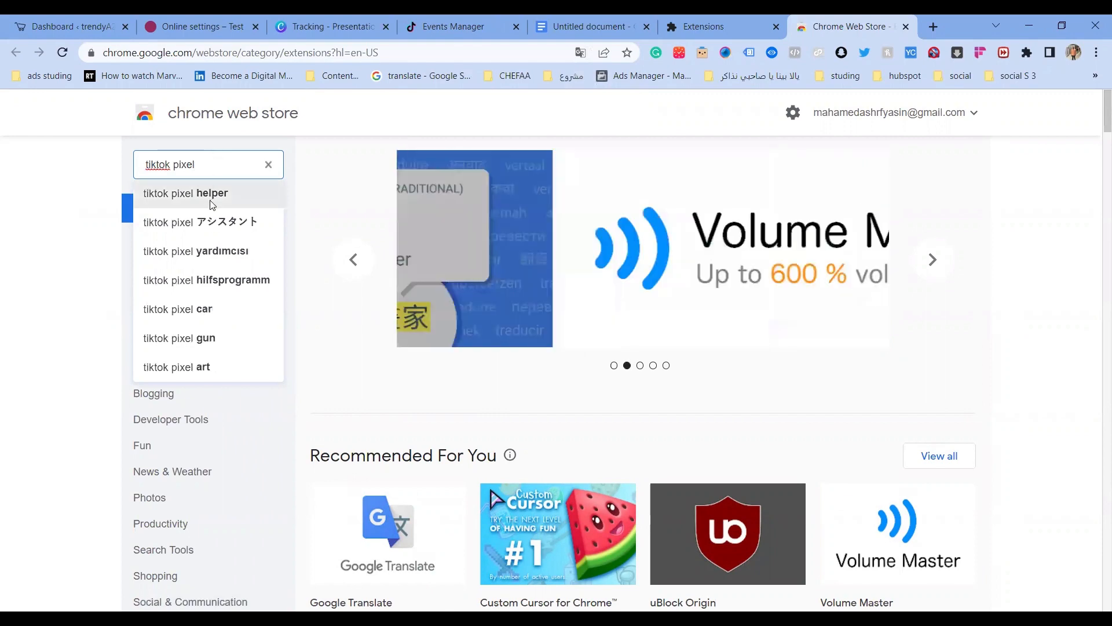
left_click(212, 200)
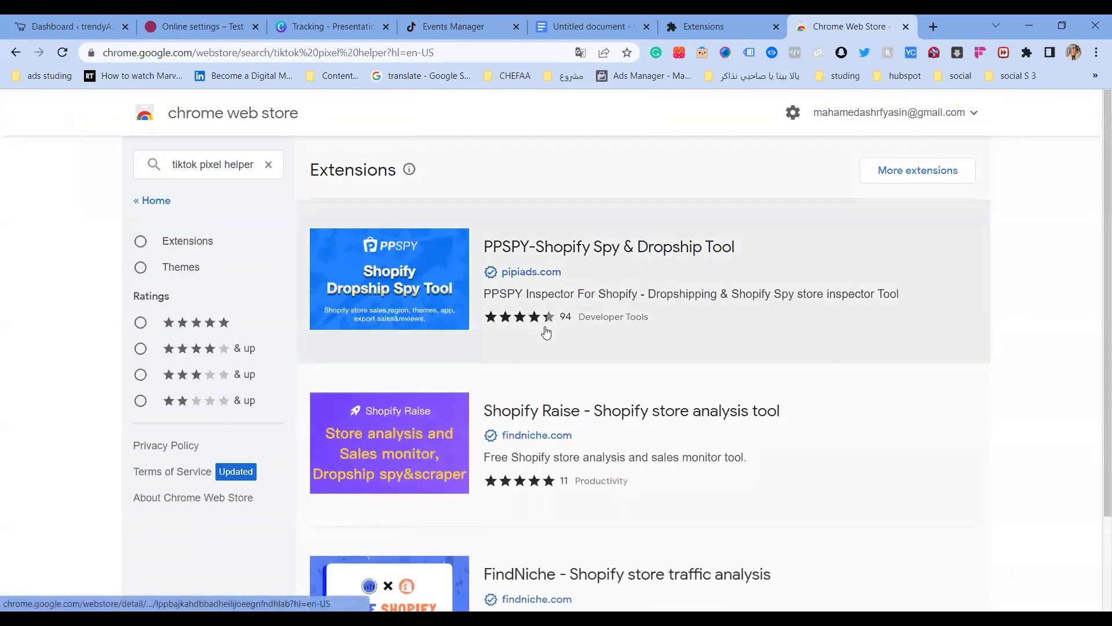
scroll(545, 332, "down", 1)
scroll(546, 332, "down", 2)
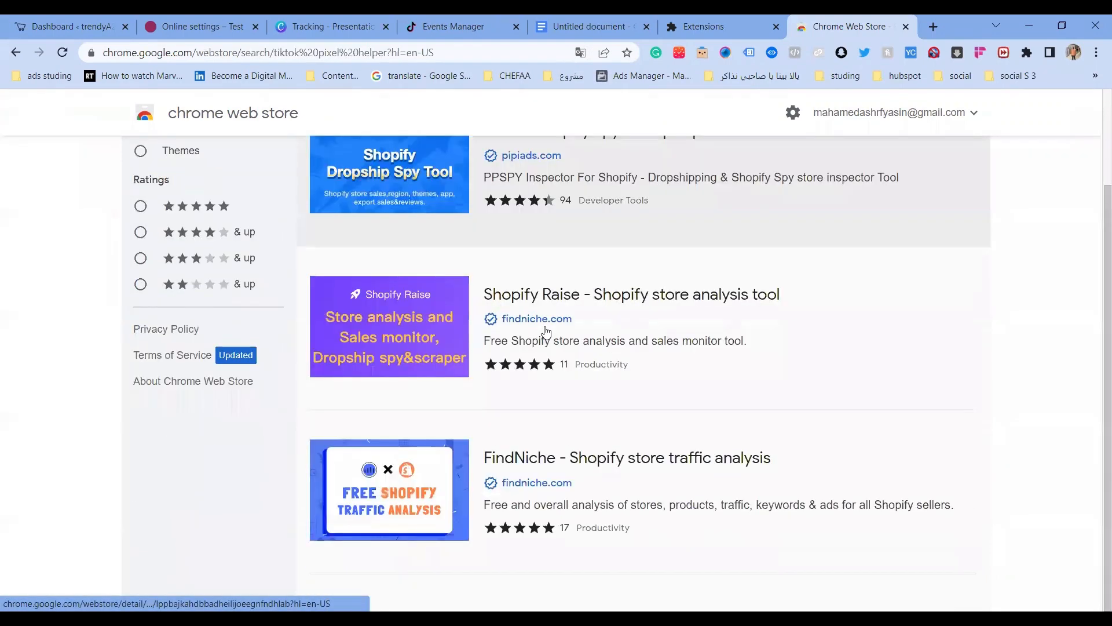
scroll(791, 172, "up", 3)
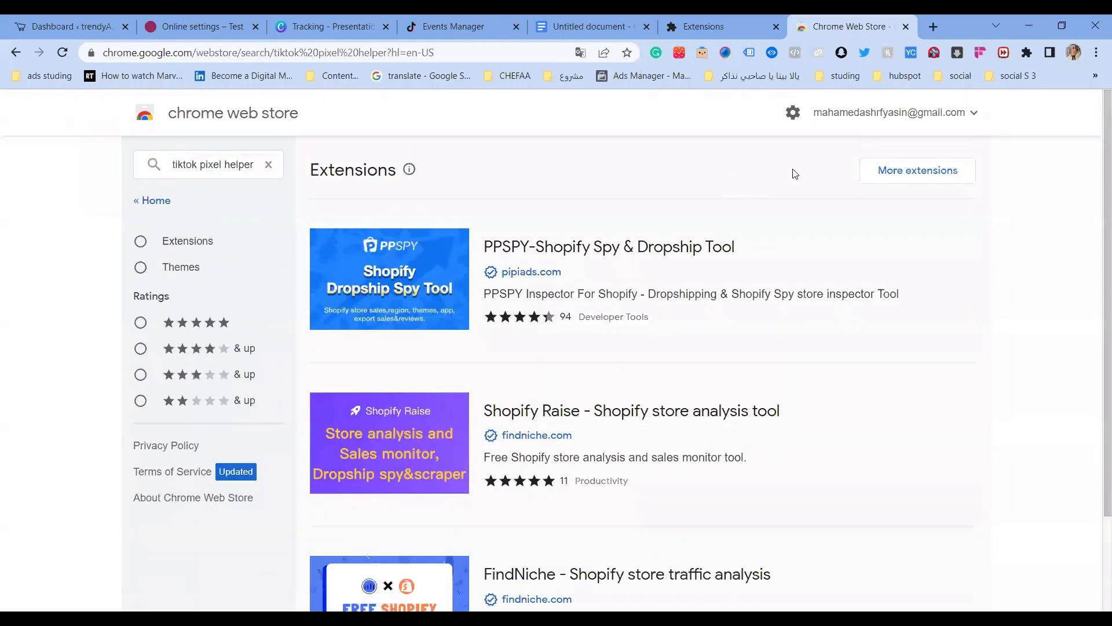
left_click(909, 172)
scroll(644, 547, "down", 9)
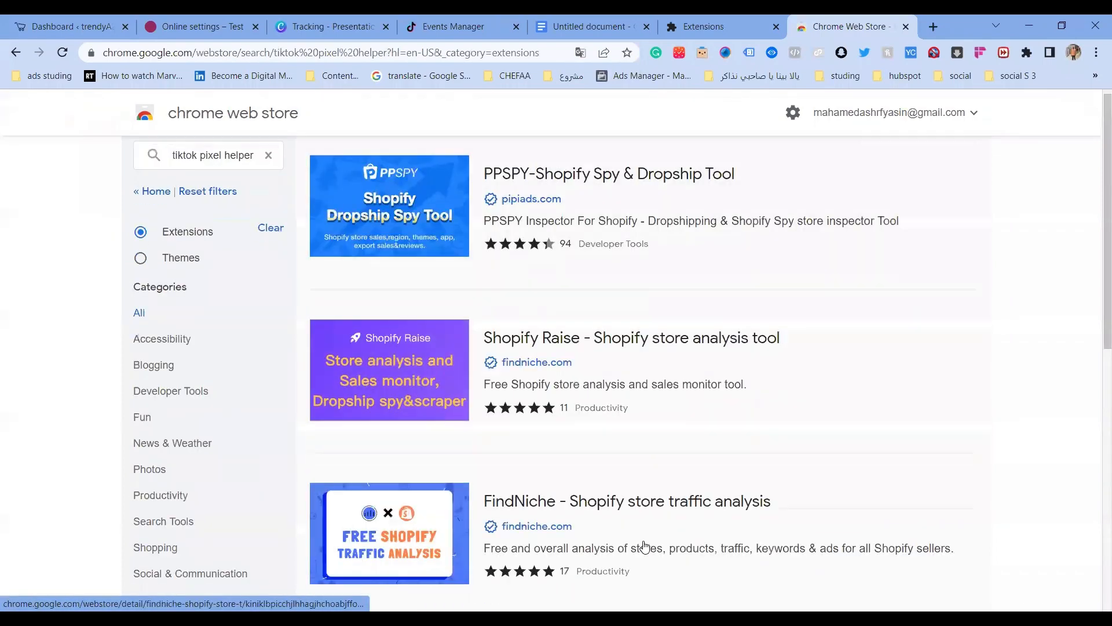
scroll(588, 186, "up", 9)
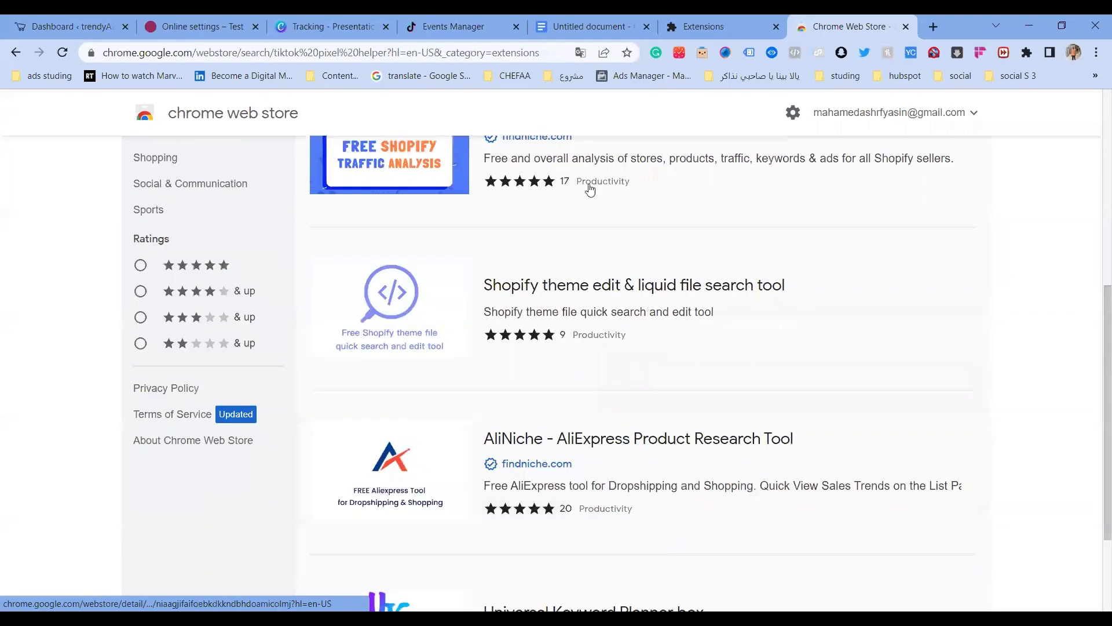
Return to the installed extensions page, locate TikTok Pixel Helper and check the page with it.
left_click(693, 20)
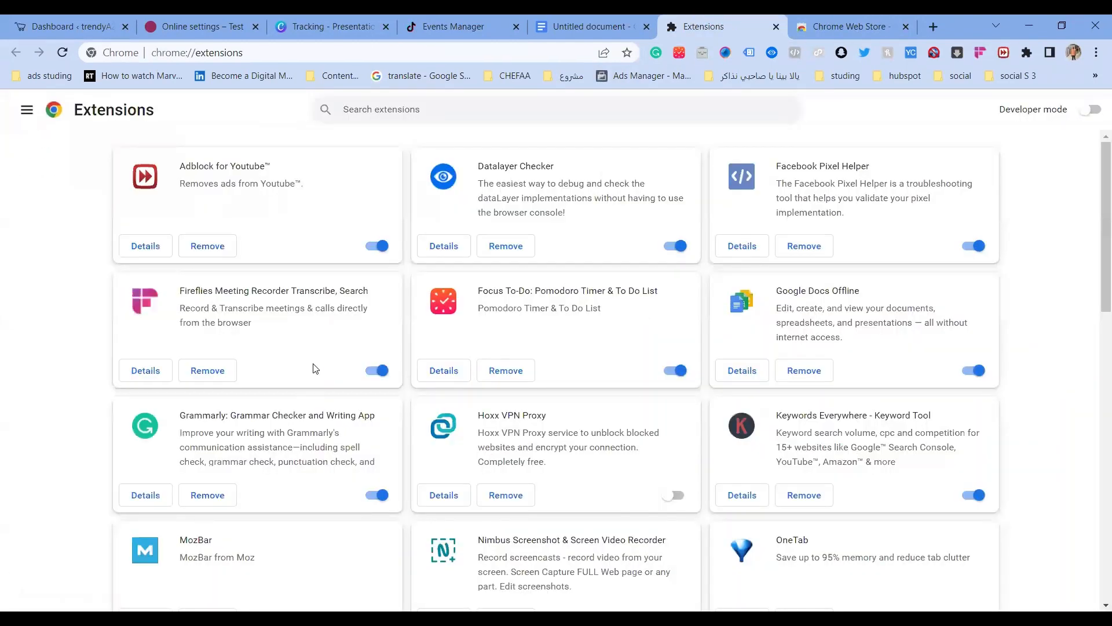
scroll(314, 368, "down", 6)
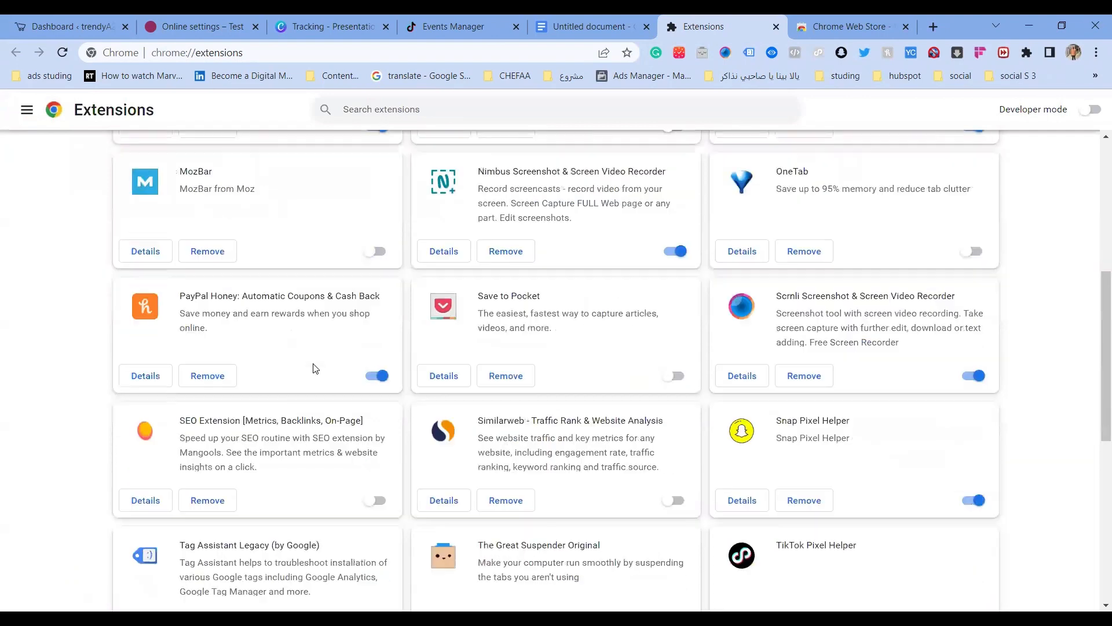
scroll(756, 373, "down", 3)
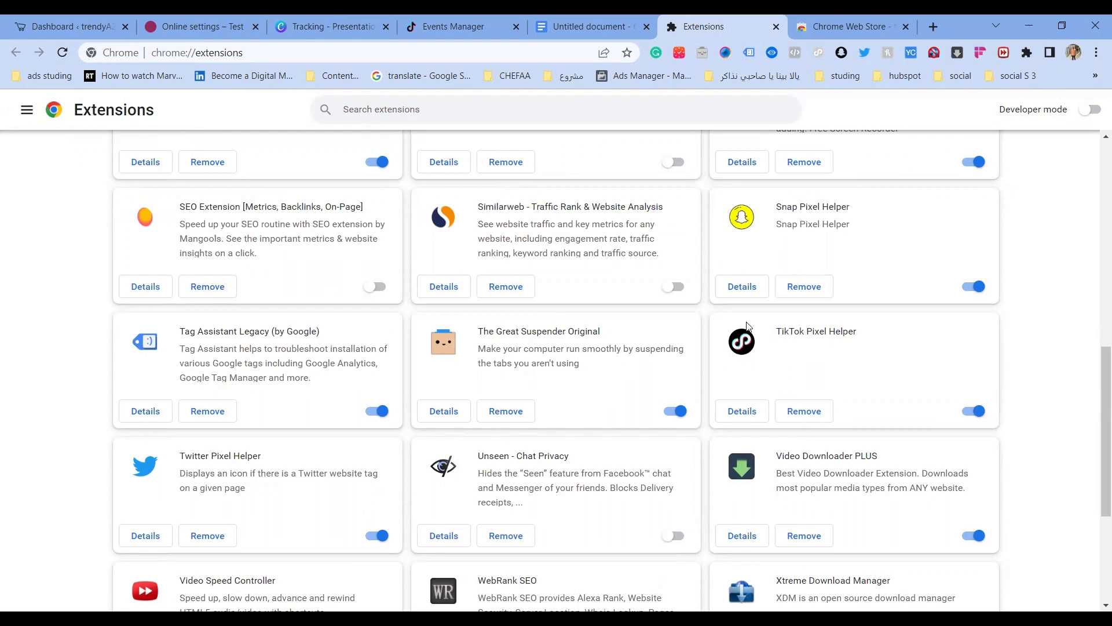
left_click(817, 53)
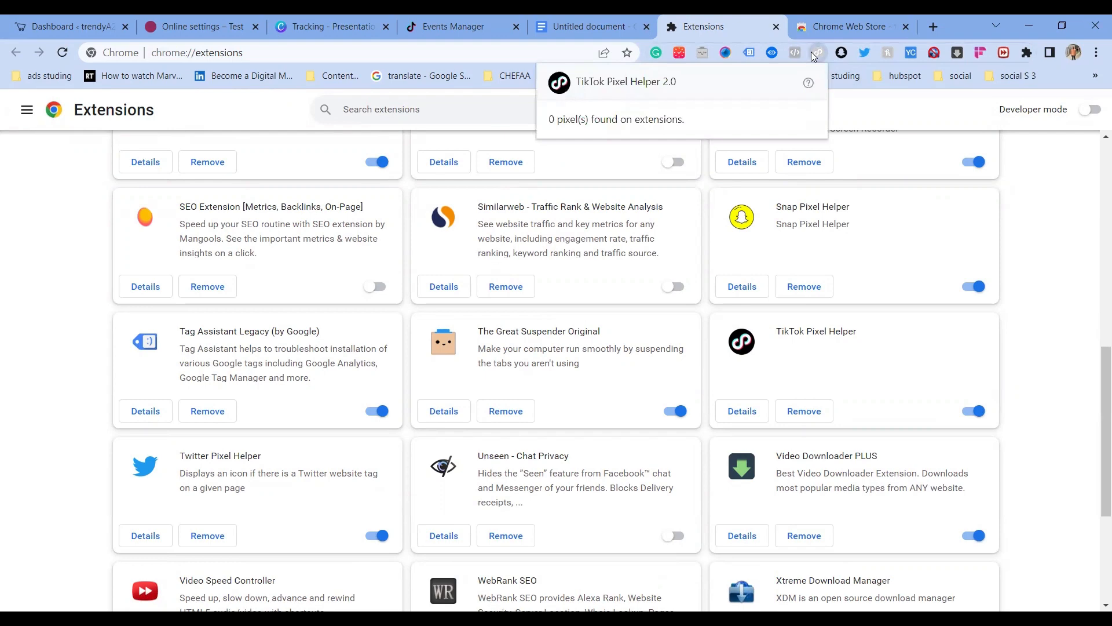
left_click(823, 53)
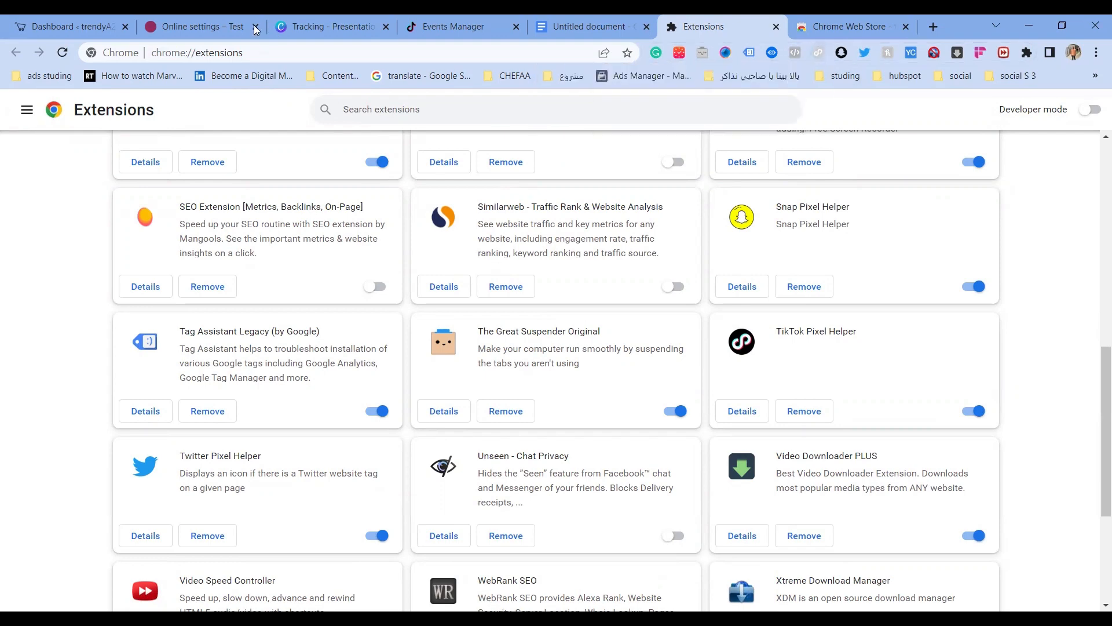
Open the trendyA2Z storefront in a new tab from its WordPress dashboard and check it with TikTok Pixel Helper.
left_click(218, 23)
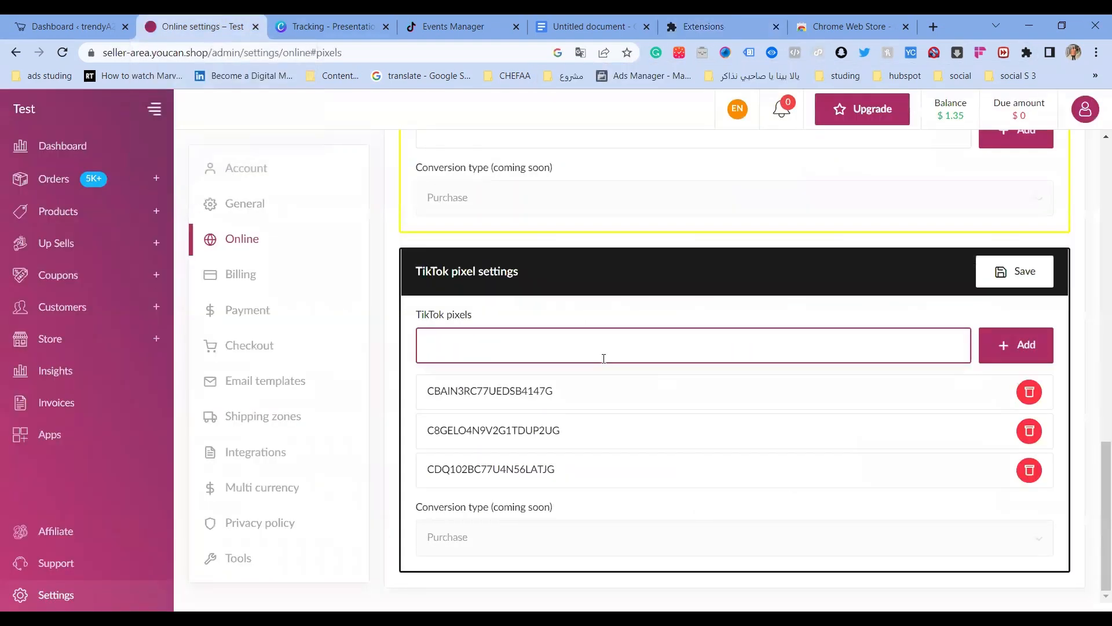
left_click(51, 21)
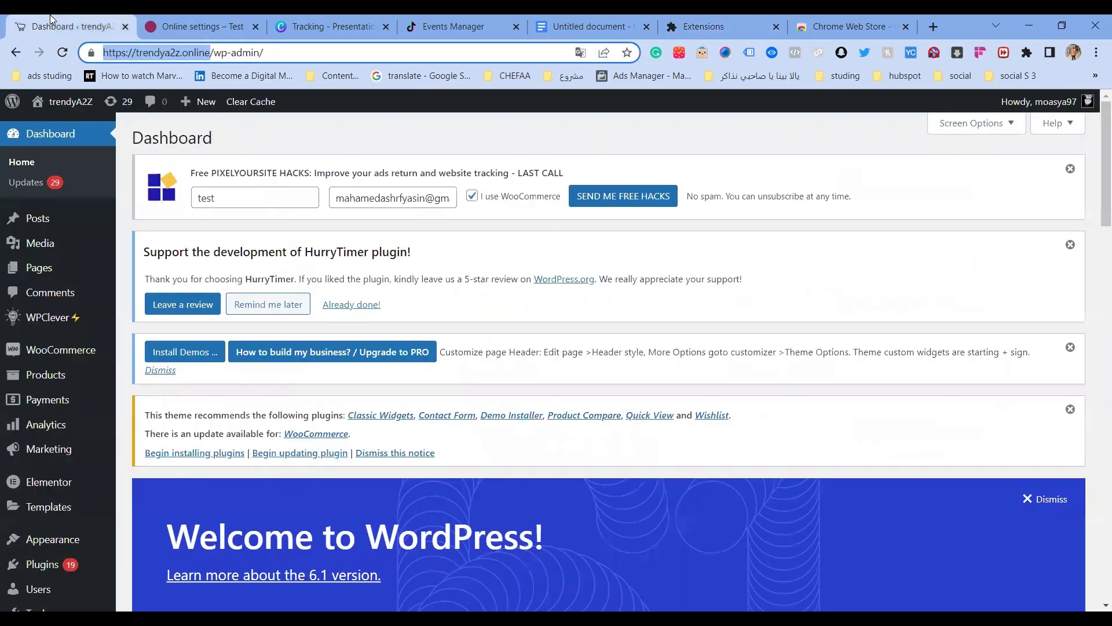
right_click(74, 91)
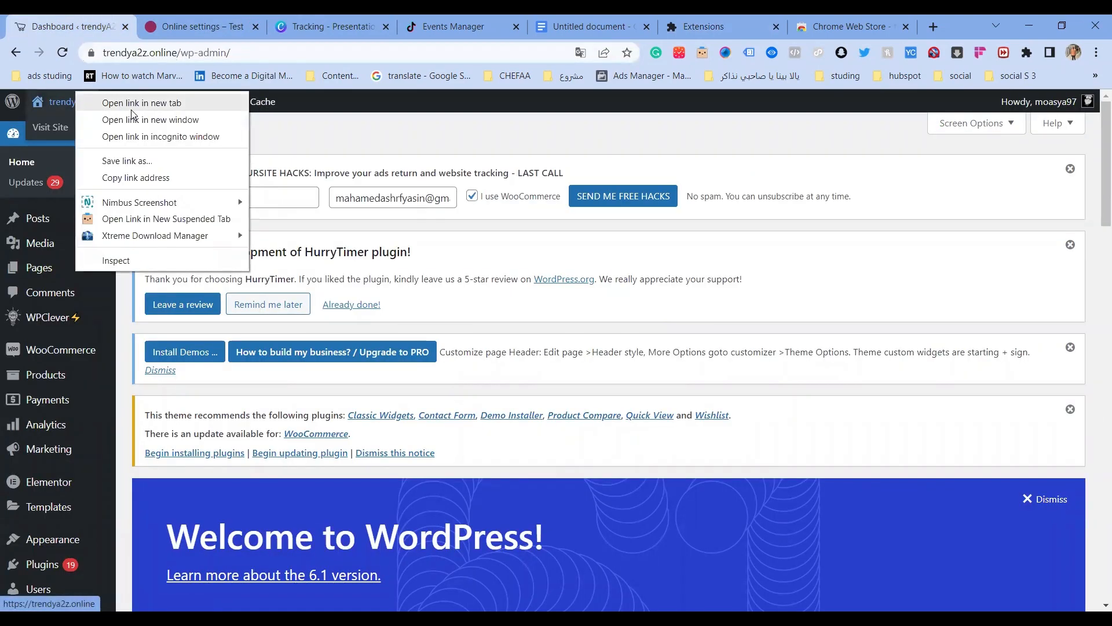
left_click(131, 109)
left_click(168, 26)
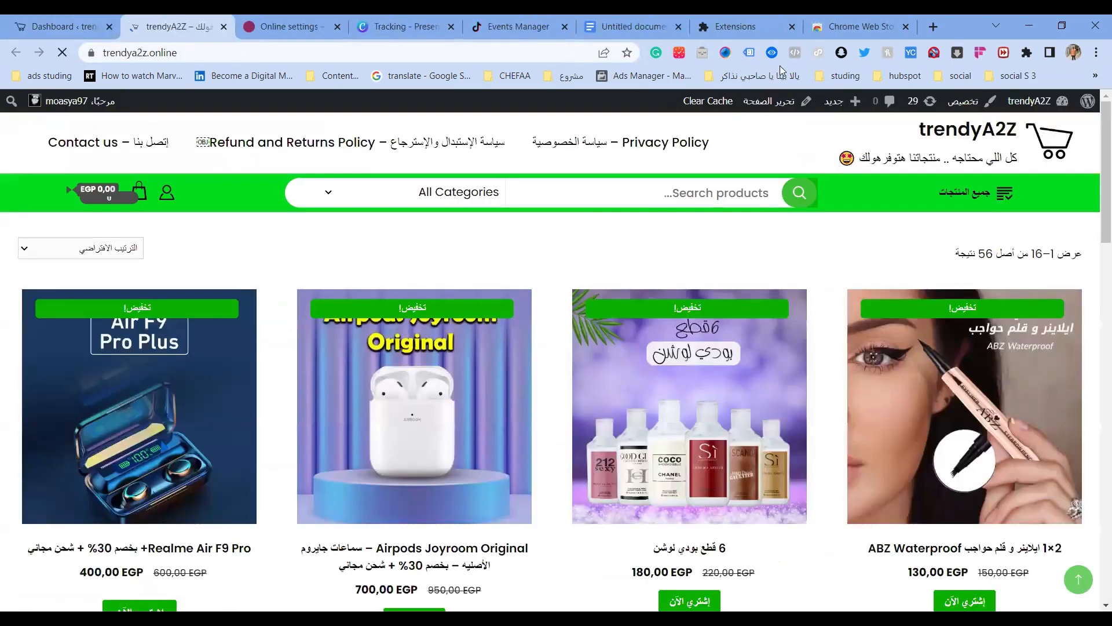
left_click(820, 53)
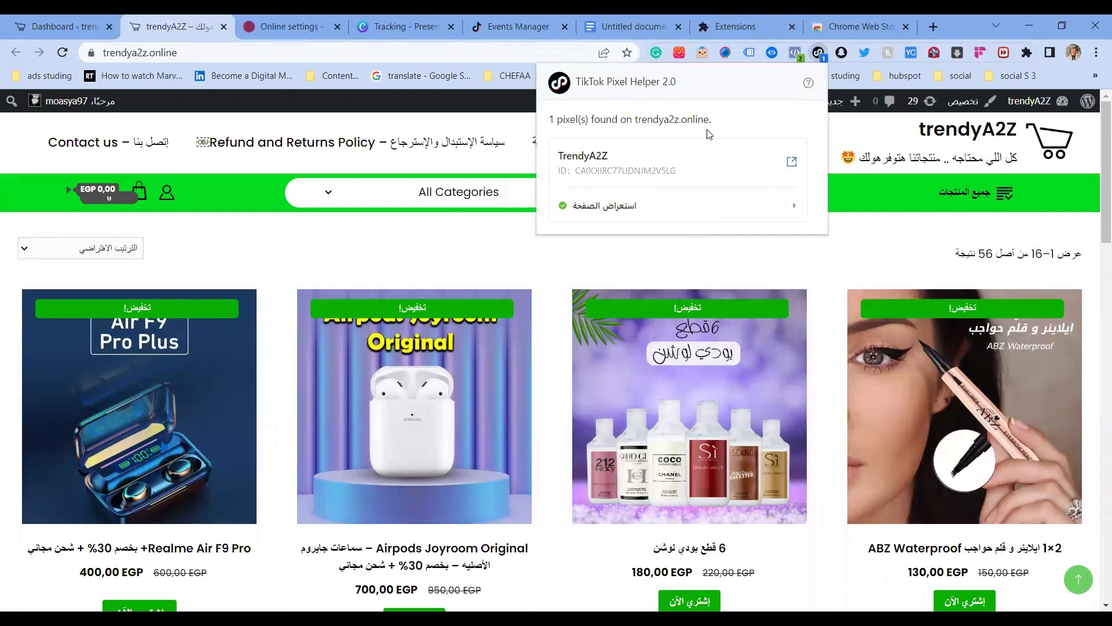
Switch to the YouCan online settings and review the pixel sections, from the Google tracking IDs down to the TikTok pixels.
left_click(292, 26)
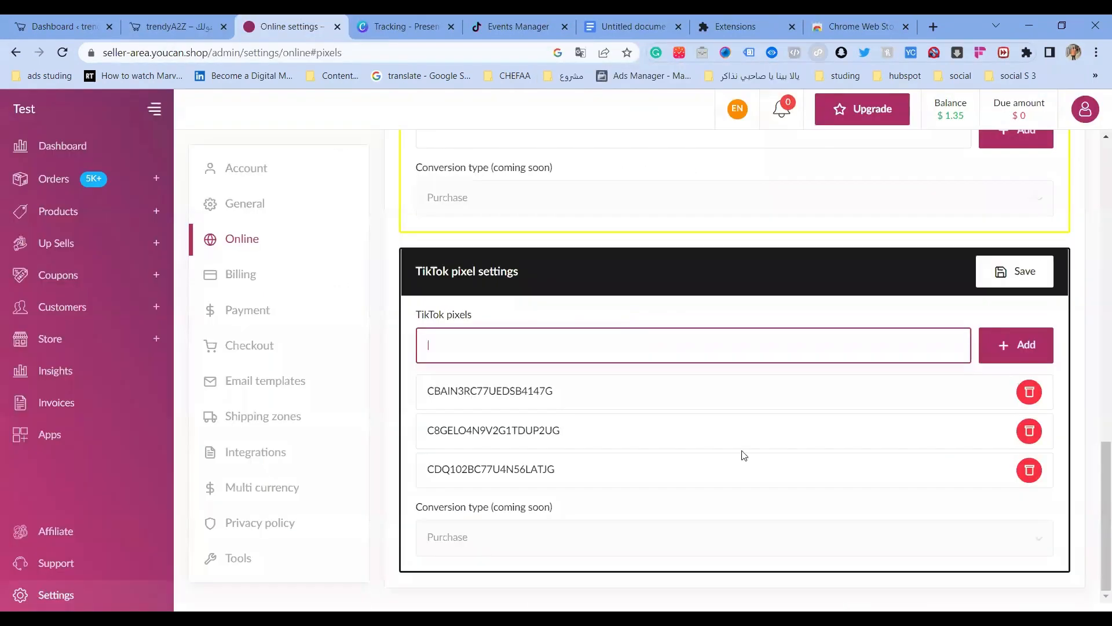
scroll(743, 455, "up", 2)
scroll(744, 455, "down", 2)
scroll(744, 455, "up", 8)
scroll(744, 455, "up", 9)
scroll(743, 451, "down", 7)
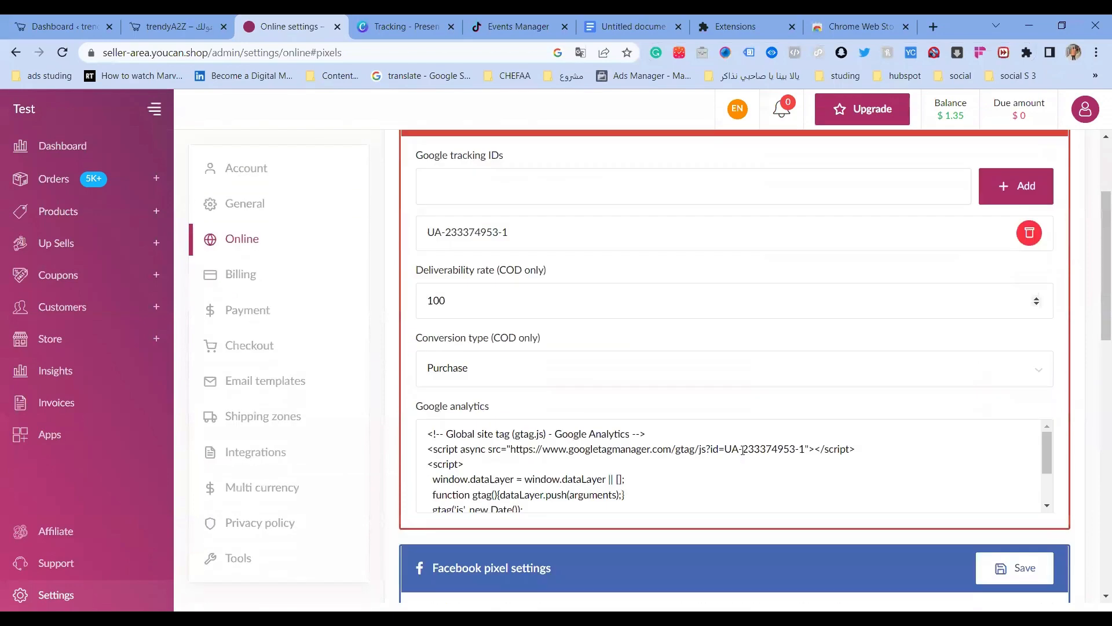
scroll(743, 450, "down", 10)
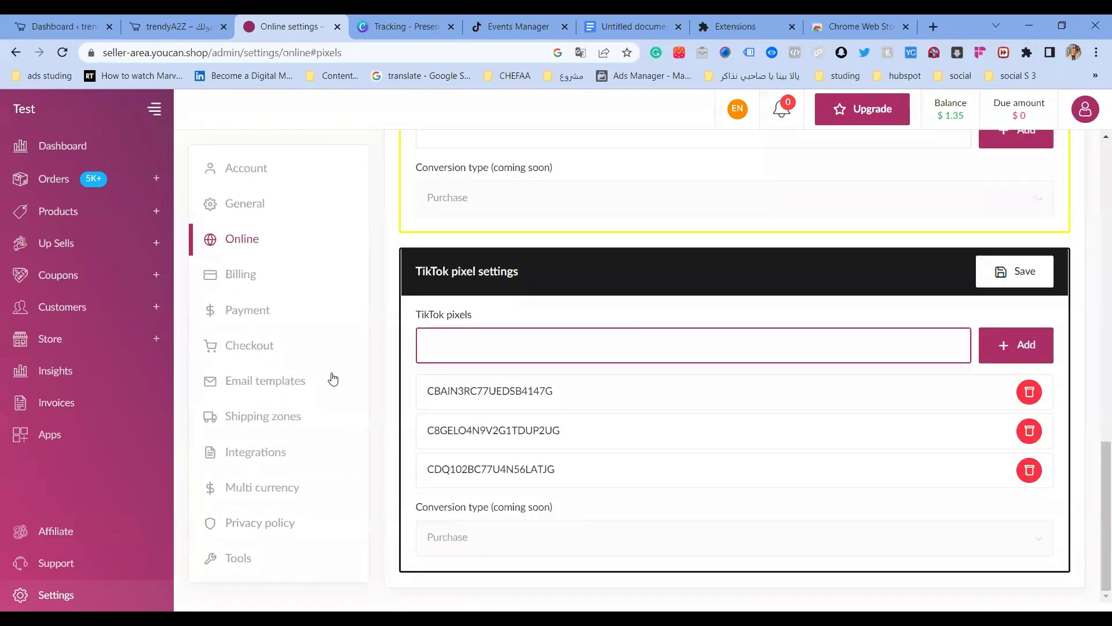
Switch to the Canva presentation and show slide 7 on the WooCommerce plugin PixelYourSite.
left_click(391, 22)
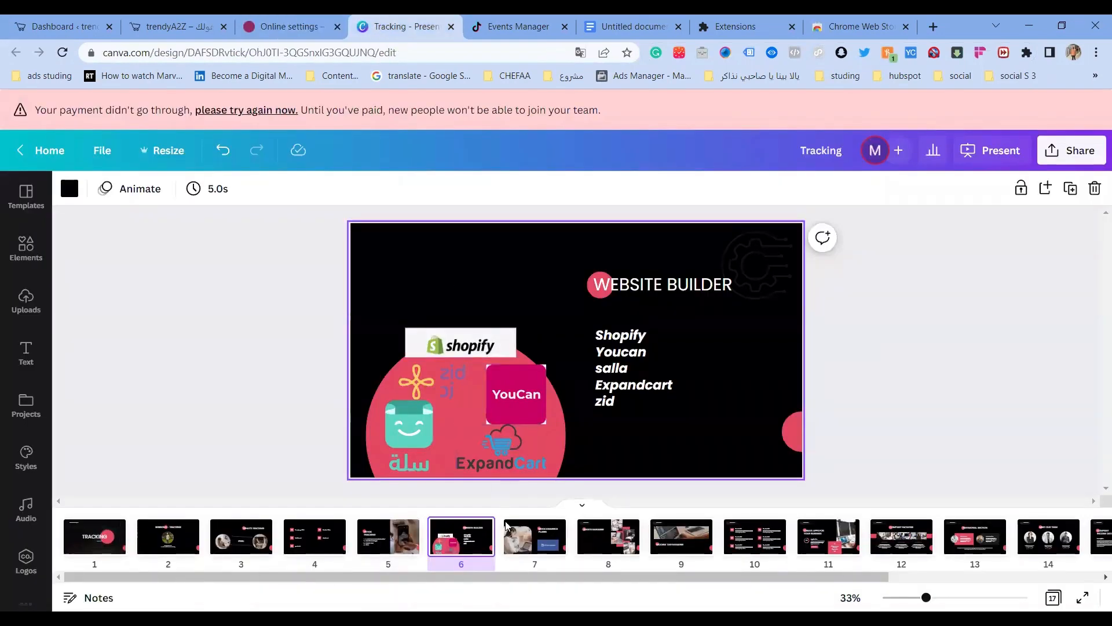
left_click(526, 549)
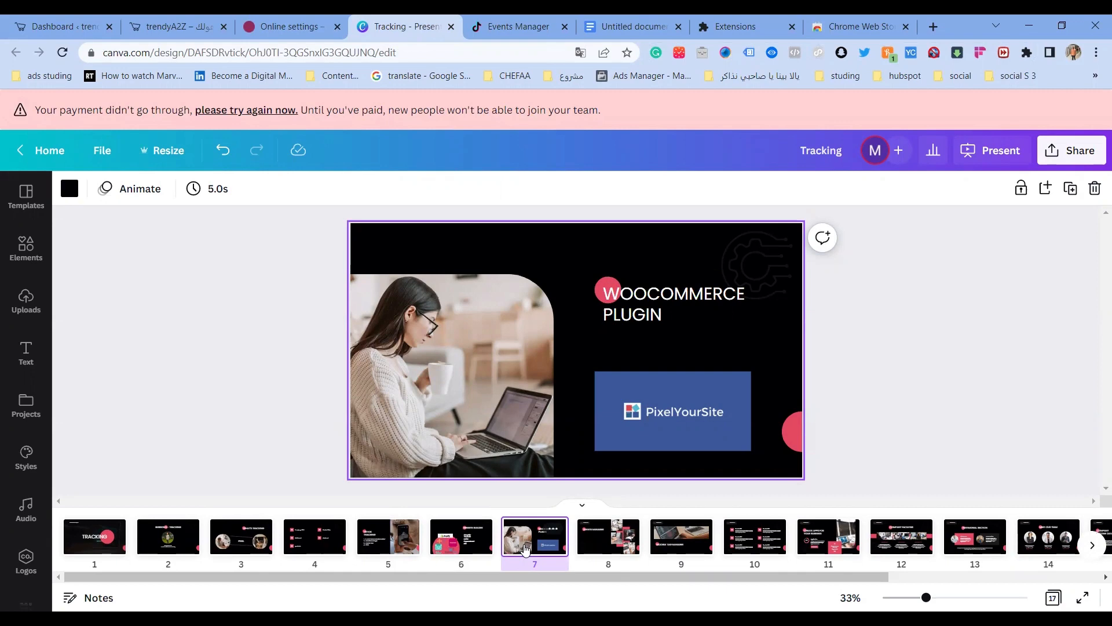
Switch to the trendyA2Z WordPress dashboard and open the list of installed plugins.
left_click(55, 26)
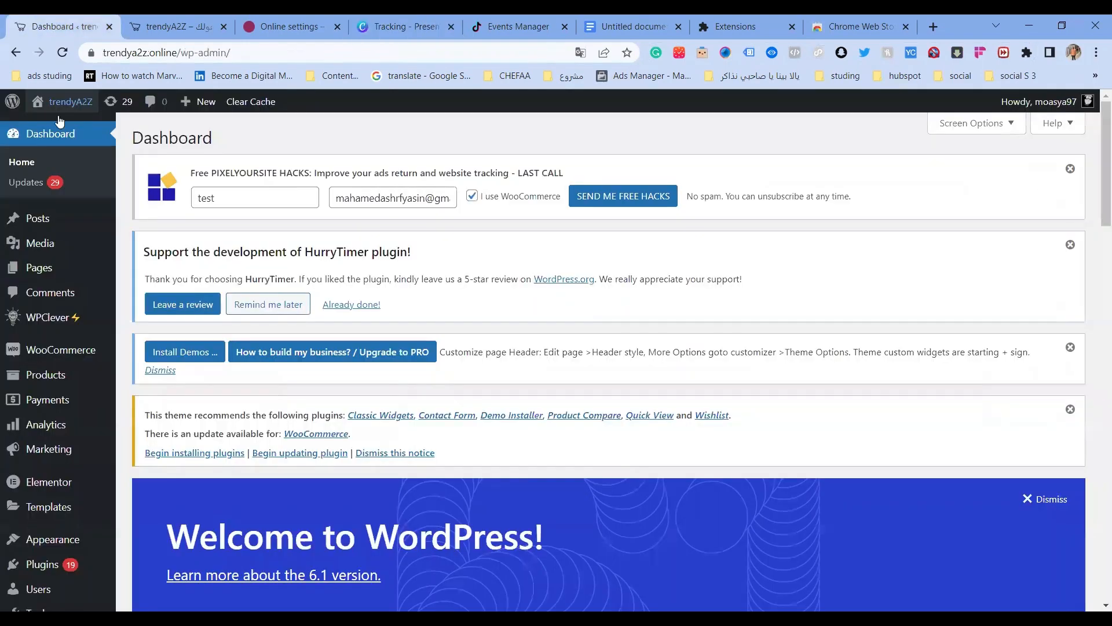
scroll(77, 477, "down", 2)
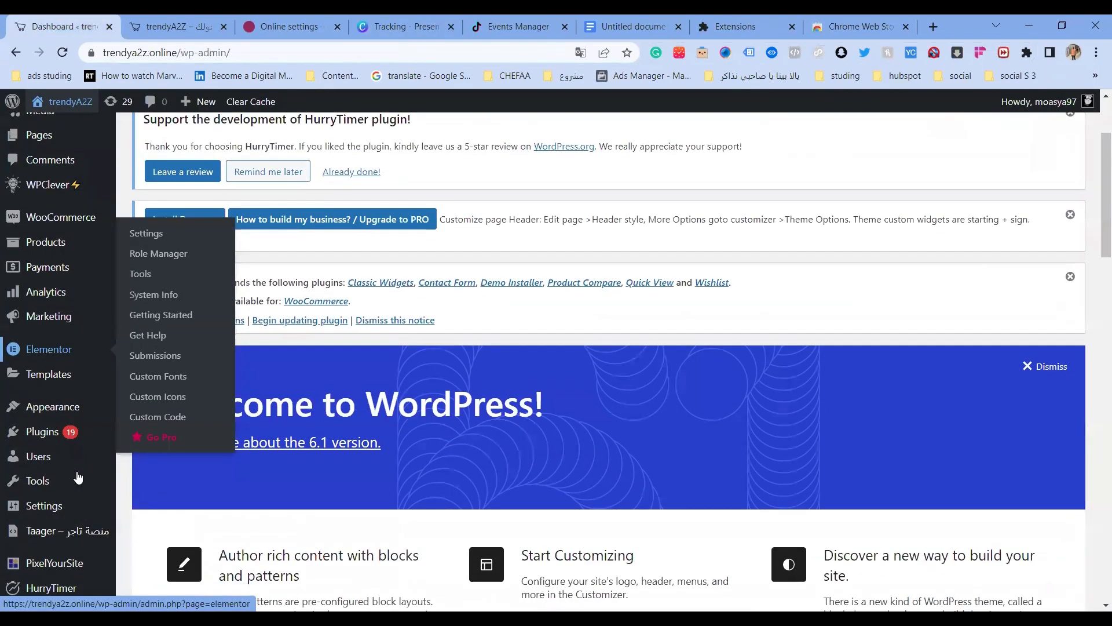
scroll(79, 408, "down", 1)
mouse_move(87, 410)
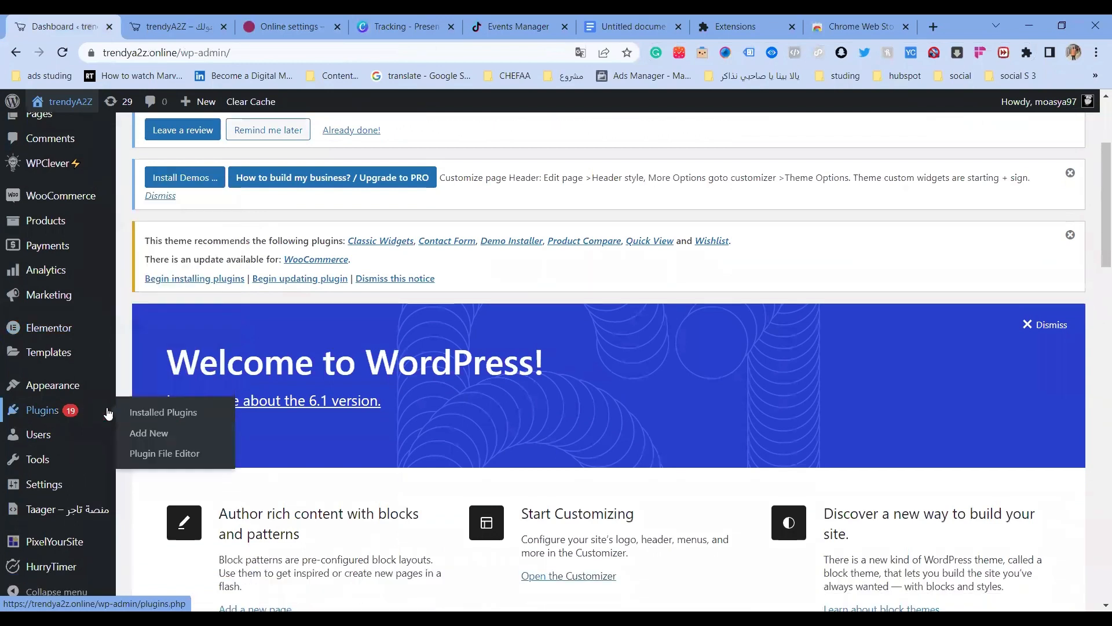
left_click(144, 419)
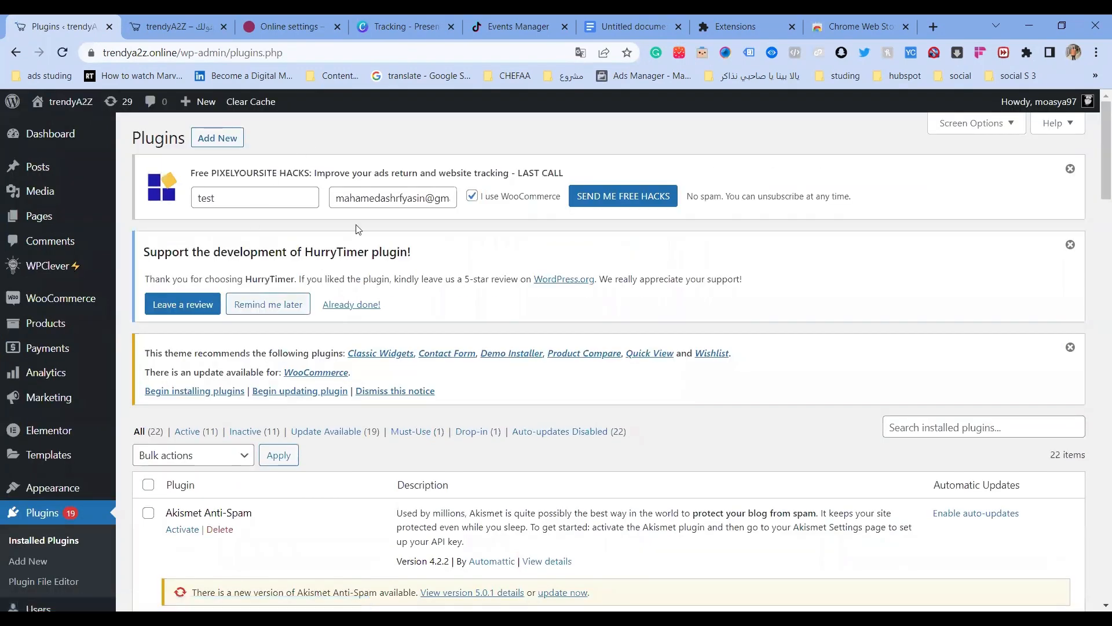
Go to the page for adding new plugins and search for "pixelyo".
scroll(450, 278, "down", 1)
scroll(451, 278, "up", 1)
double_click(226, 175)
left_click(268, 169)
left_click(221, 144)
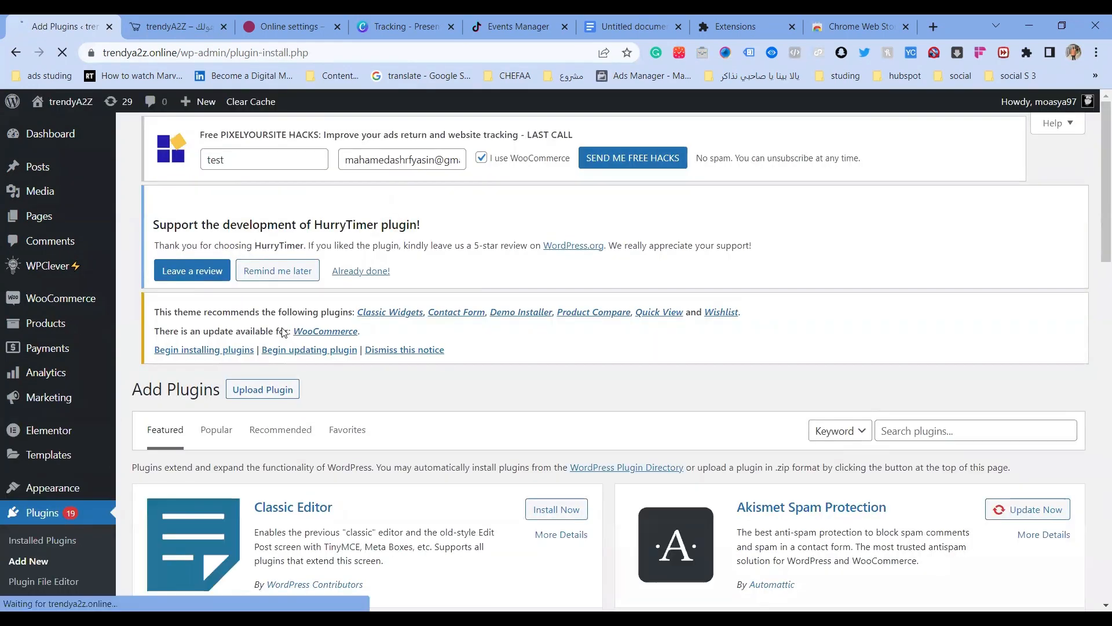
scroll(321, 376, "down", 1)
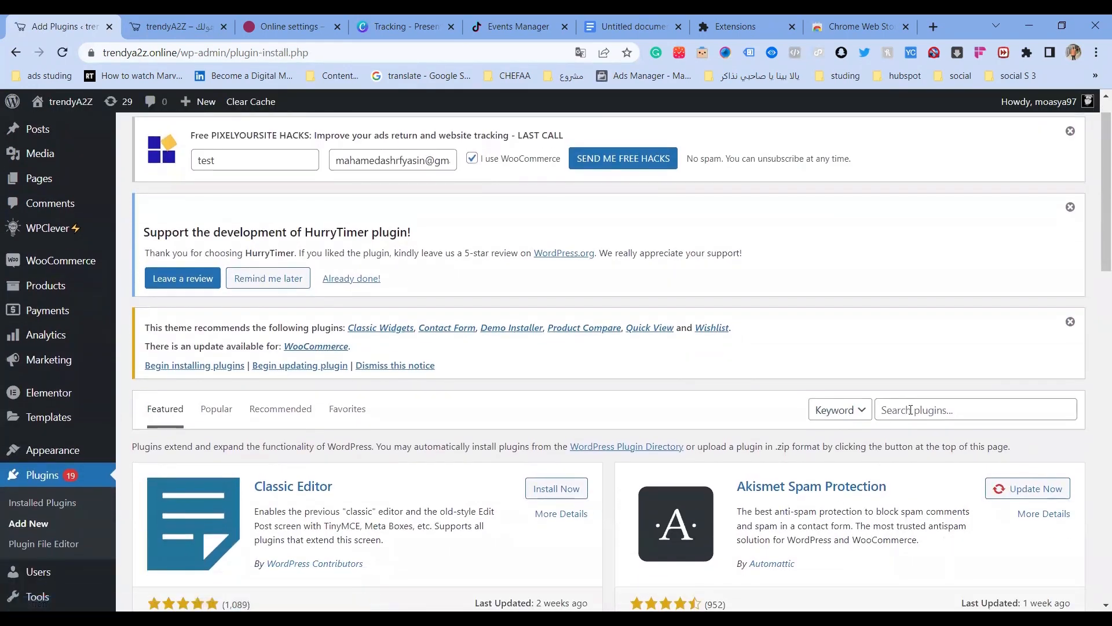
left_click(883, 410)
scroll(909, 414, "down", 1)
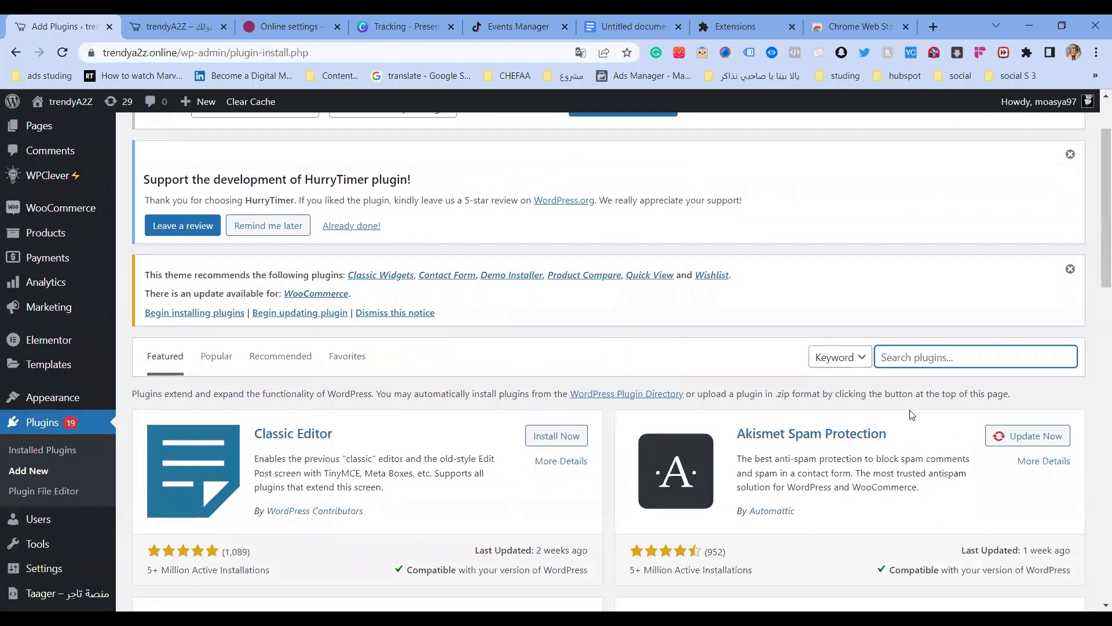
type("pixel")
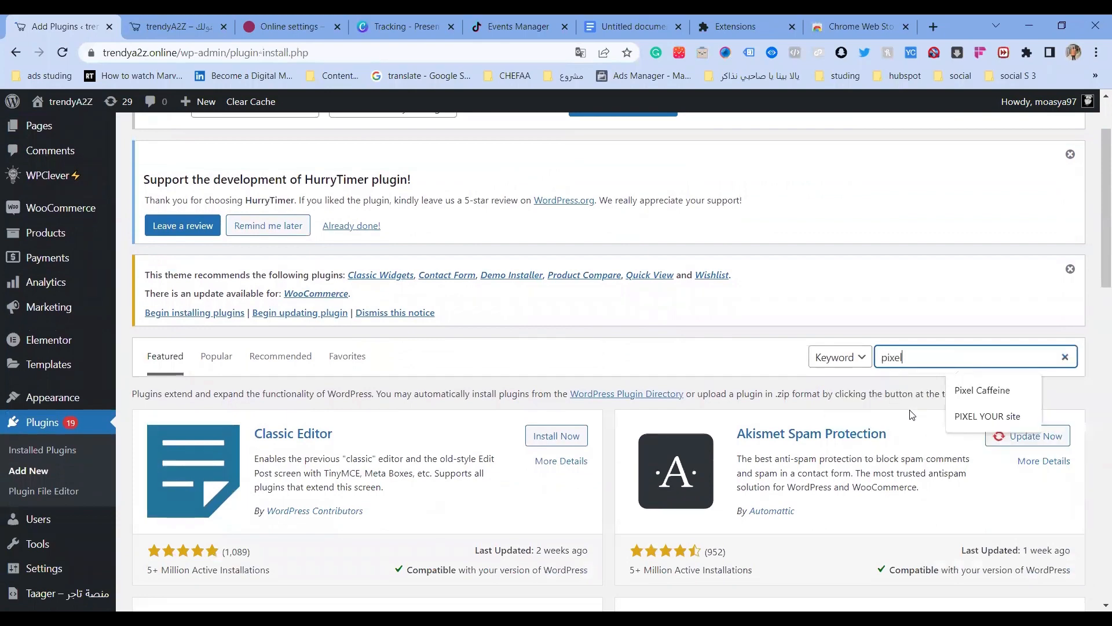
key("Return")
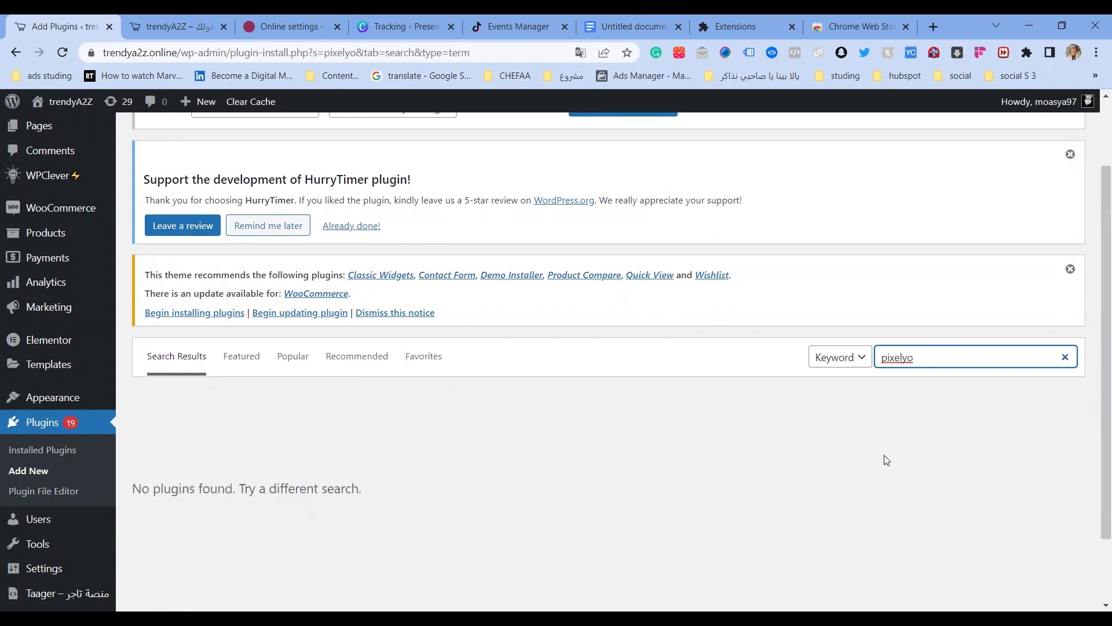
Shorten the plugin search to "pixel" and update the PixelYourSite – Your smart PIXEL (TAG) Manager plugin.
key("BackSpace")
key("BackSpace")
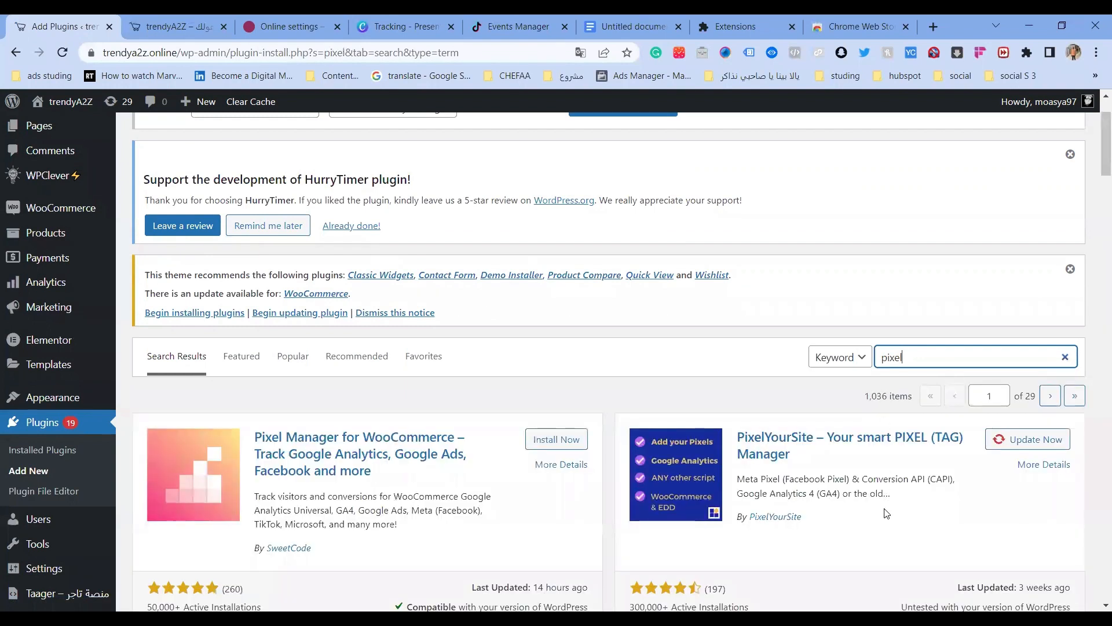
scroll(886, 513, "down", 1)
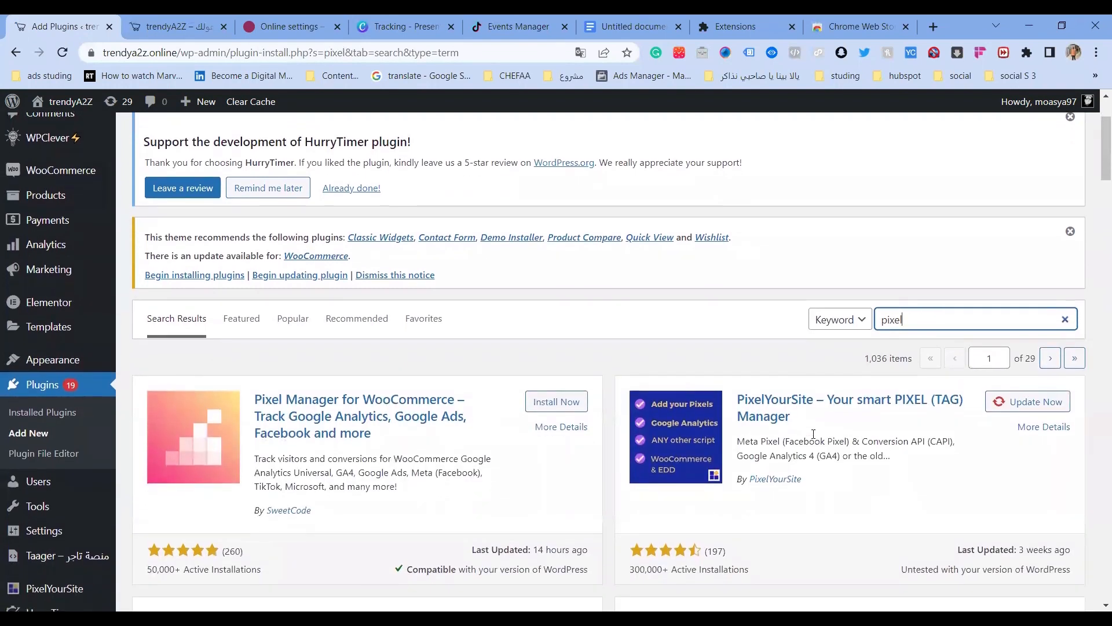
left_click(1023, 402)
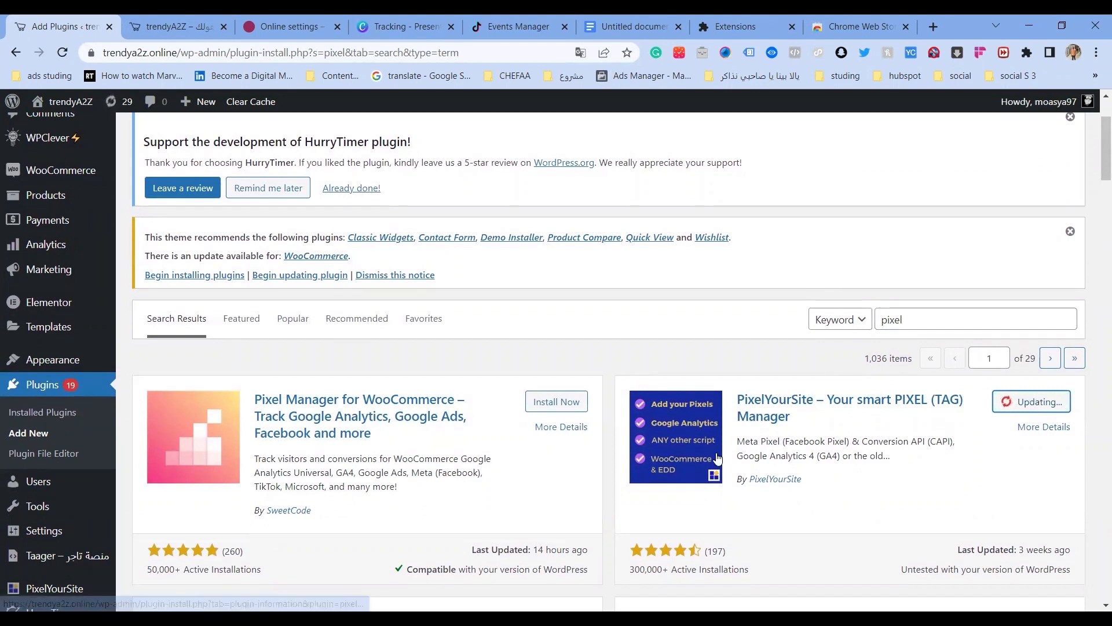
Try to open the PixelYourSite dashboard during the plugin update, leaving the unsaved page, and return to the plugin search results.
scroll(717, 458, "down", 1)
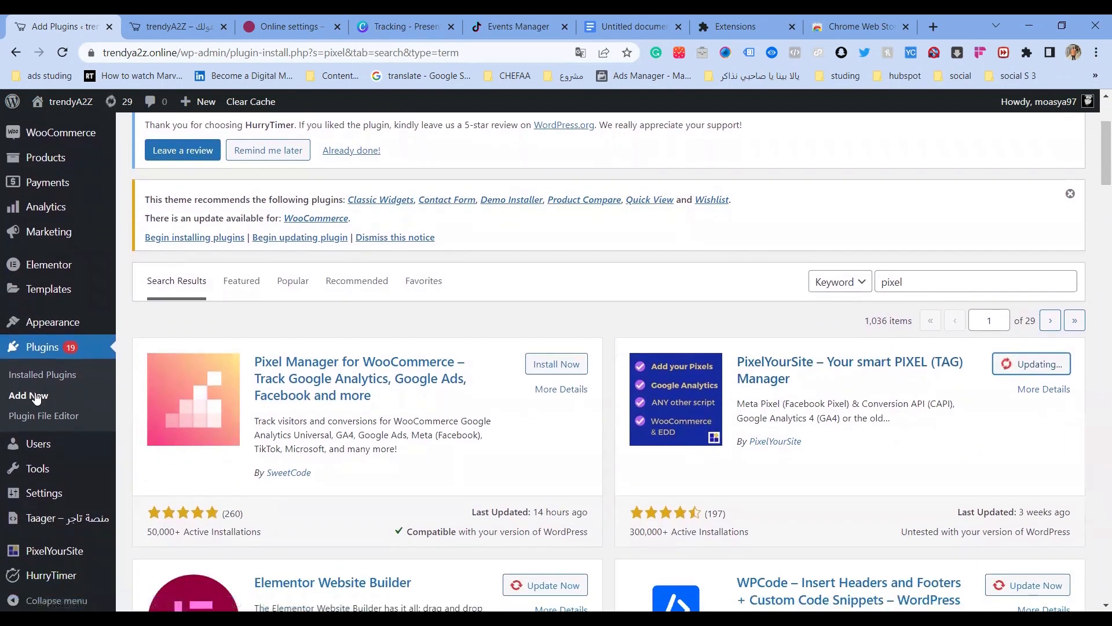
scroll(69, 551, "down", 1)
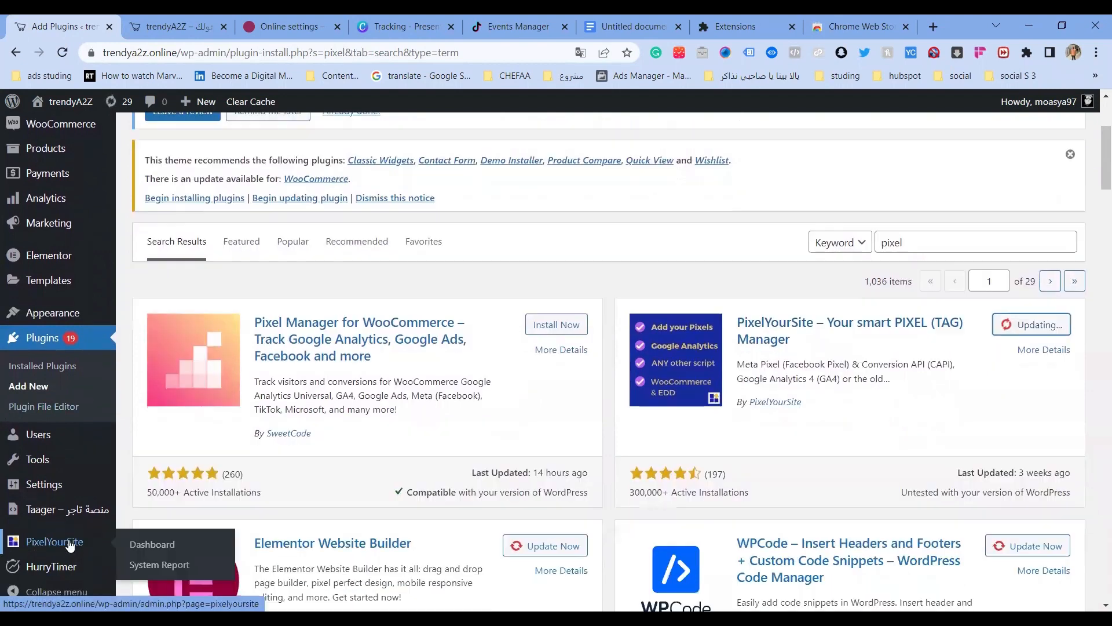
left_click(68, 540)
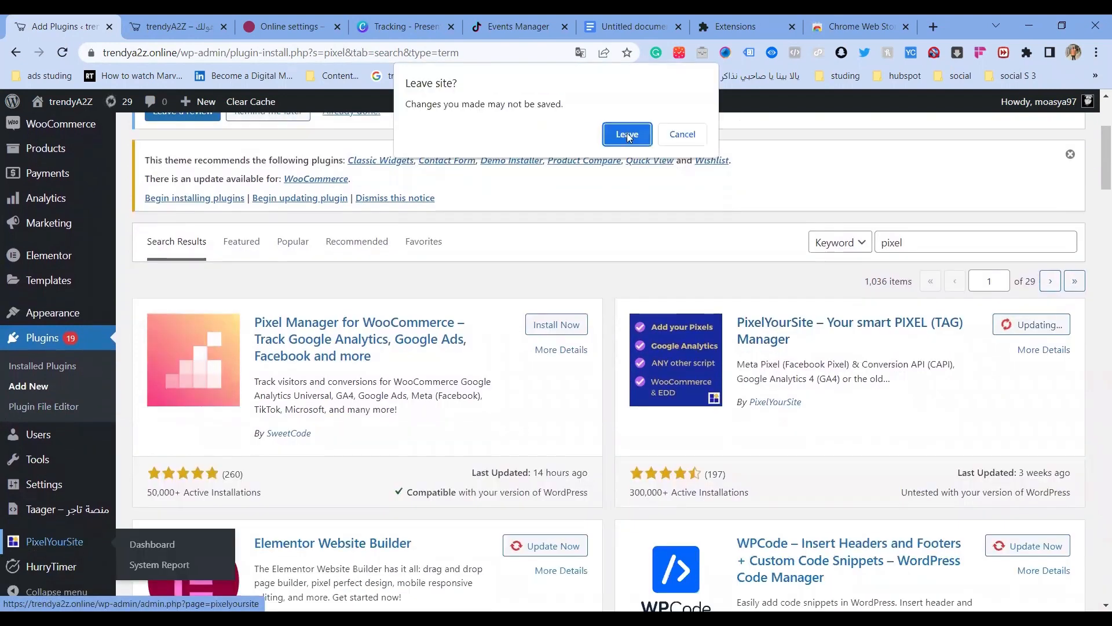
left_click(636, 134)
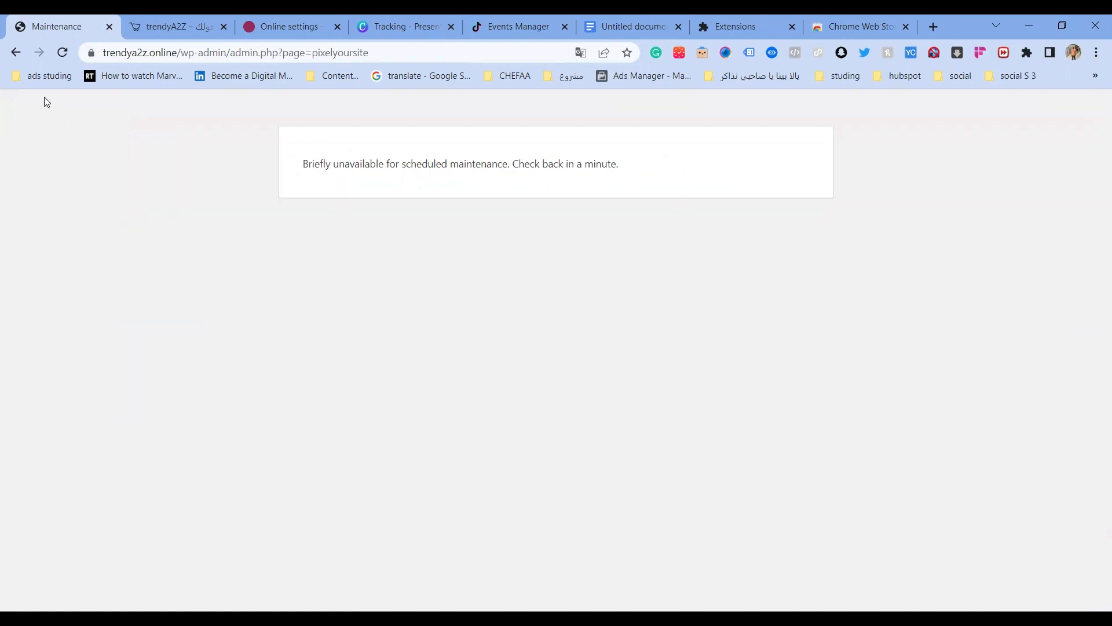
left_click(12, 57)
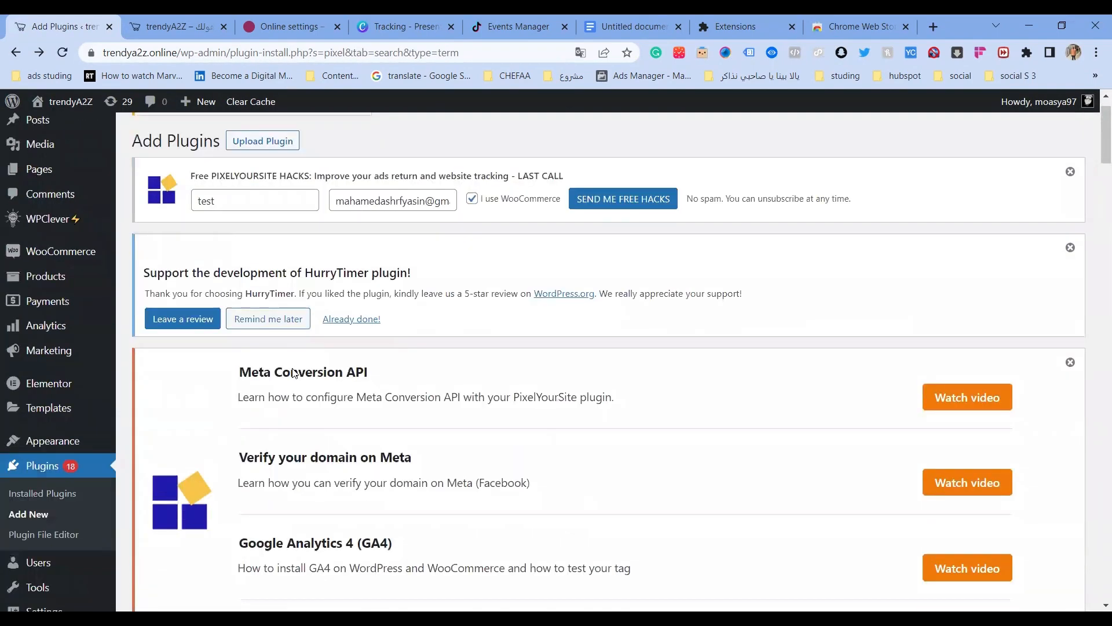
Open the PixelYourSite dashboard and go to its list of Pixel IDs.
scroll(295, 373, "down", 6)
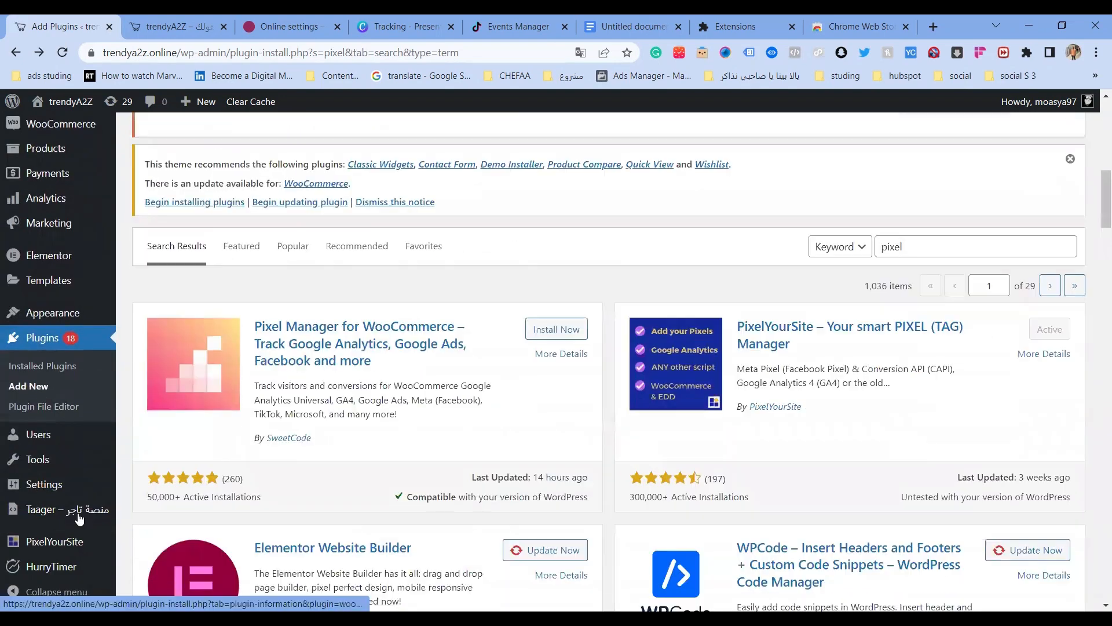
left_click(54, 541)
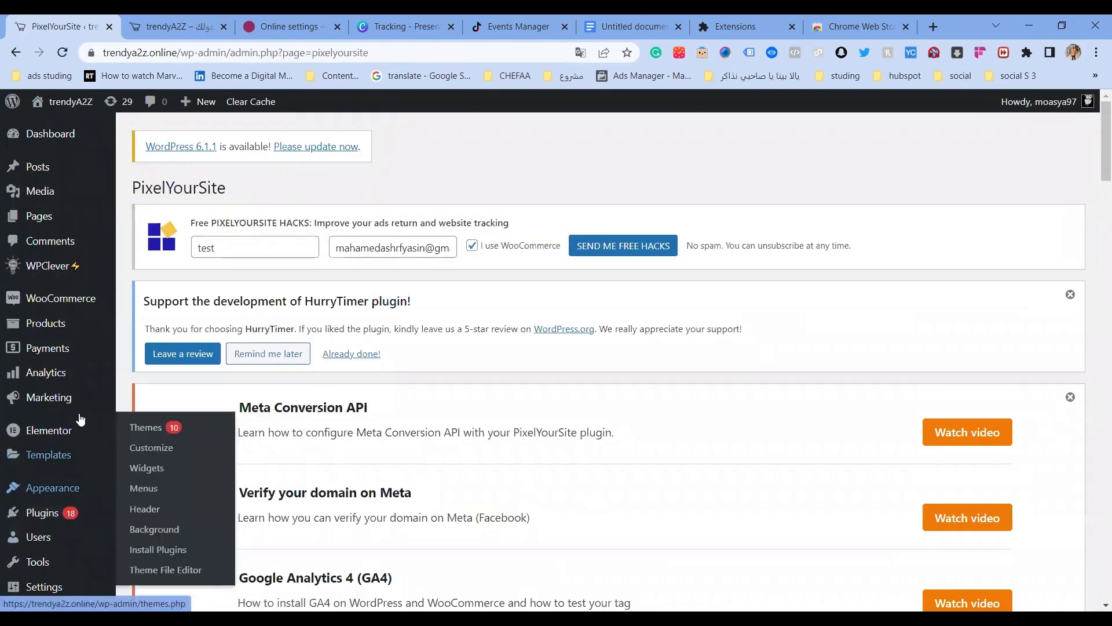
scroll(329, 285, "down", 12)
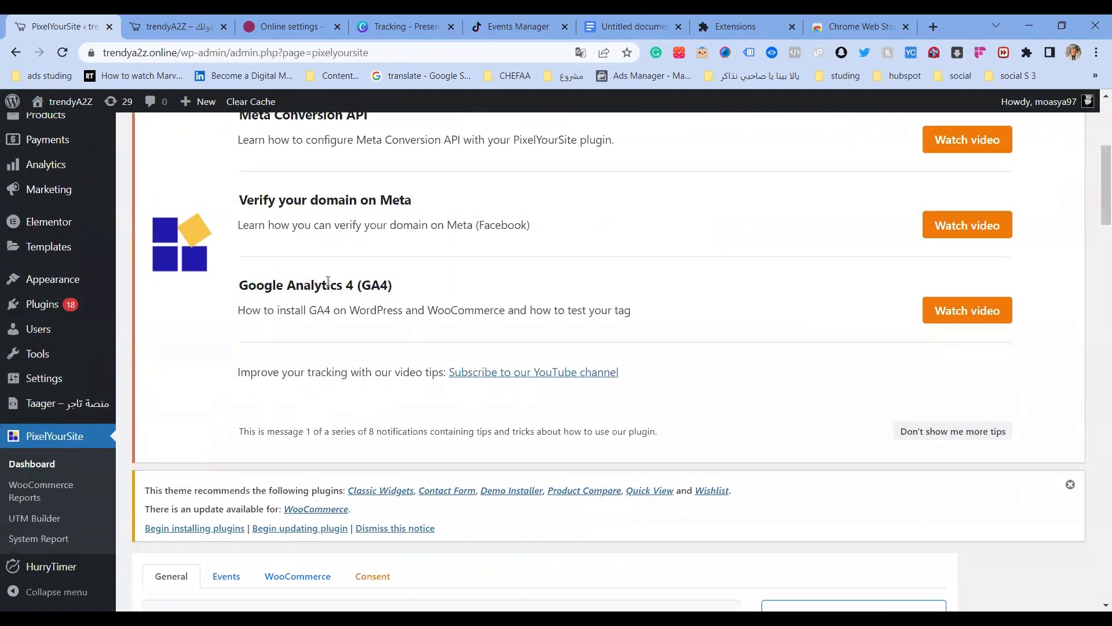
scroll(532, 330, "up", 1)
scroll(532, 331, "down", 5)
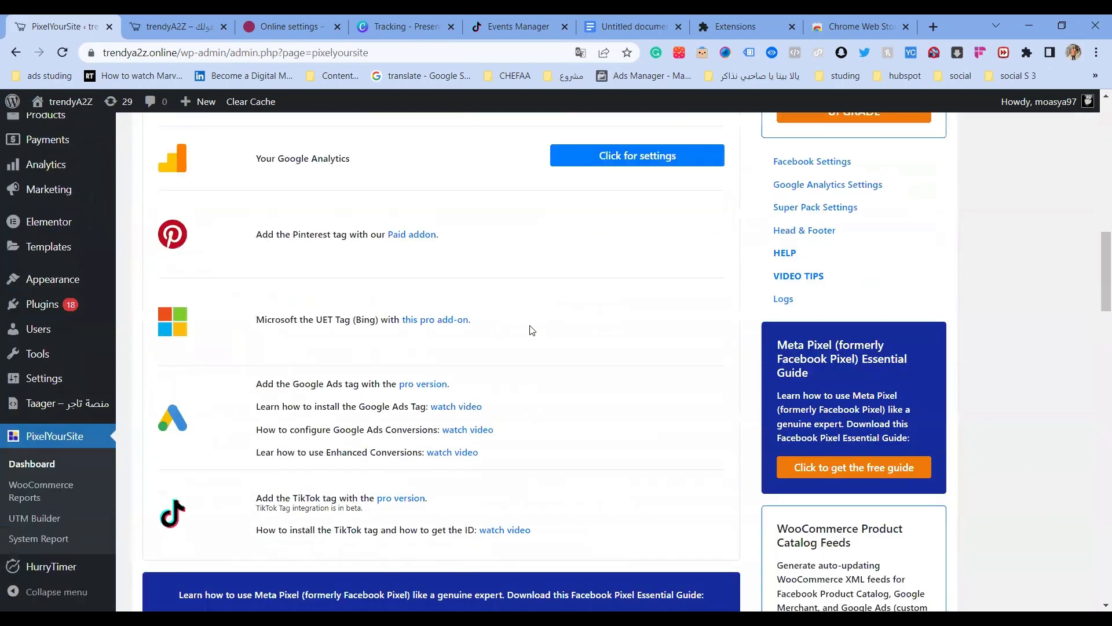
Review the Pixel IDs list, from Meta Pixel and Google Analytics down to the Google Ads and TikTok tags.
scroll(532, 330, "down", 1)
scroll(532, 330, "up", 5)
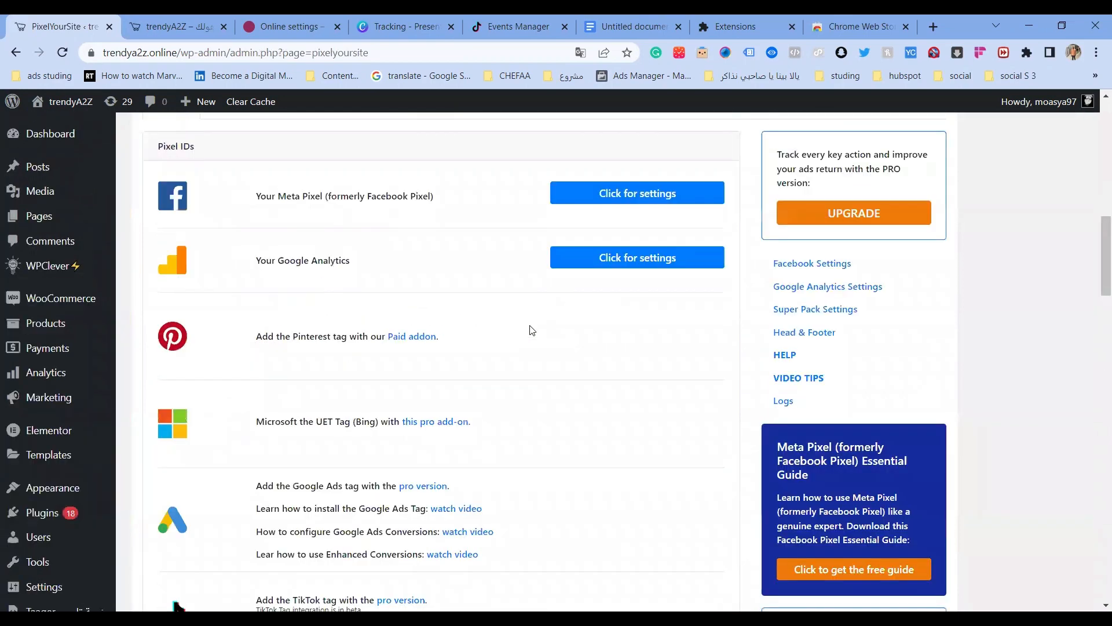
scroll(239, 449, "down", 4)
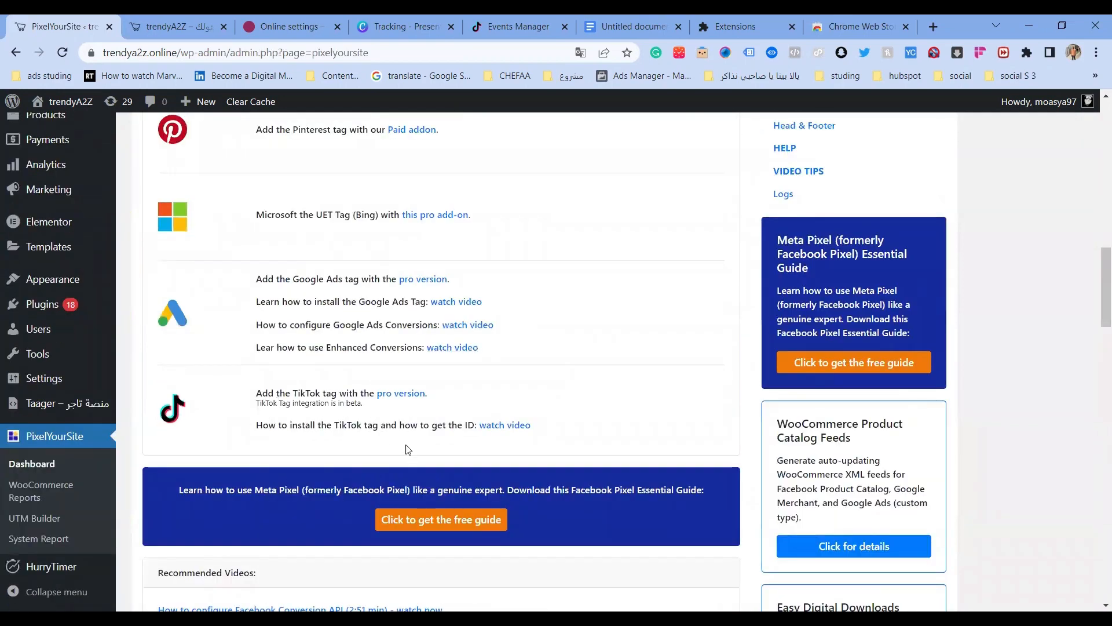
scroll(544, 410, "down", 7)
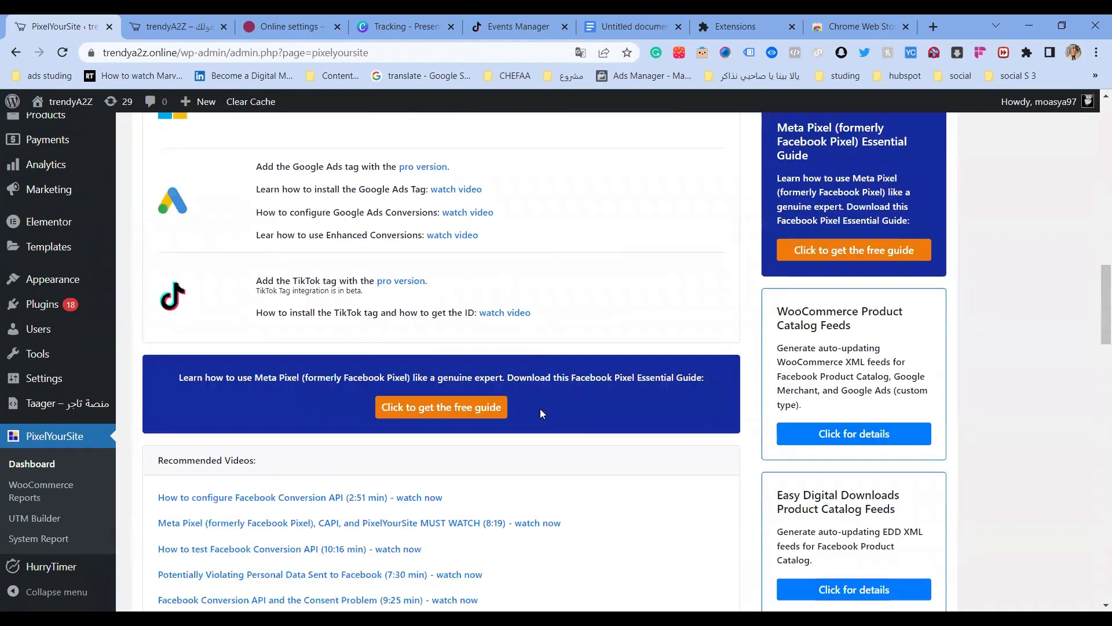
scroll(539, 412, "up", 3)
scroll(391, 352, "up", 3)
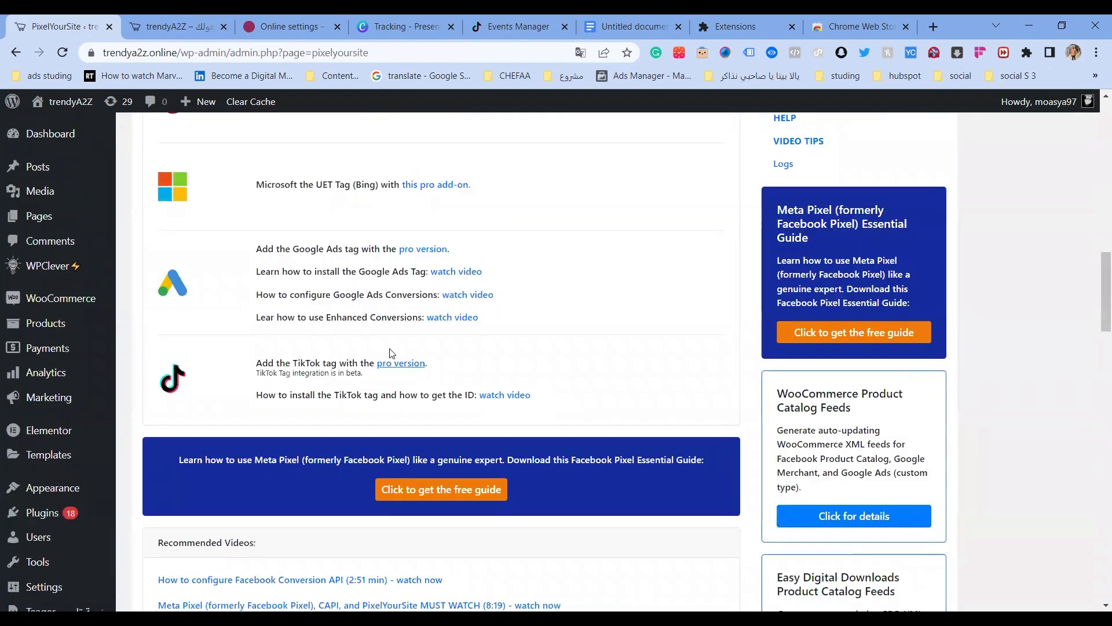
scroll(404, 359, "up", 3)
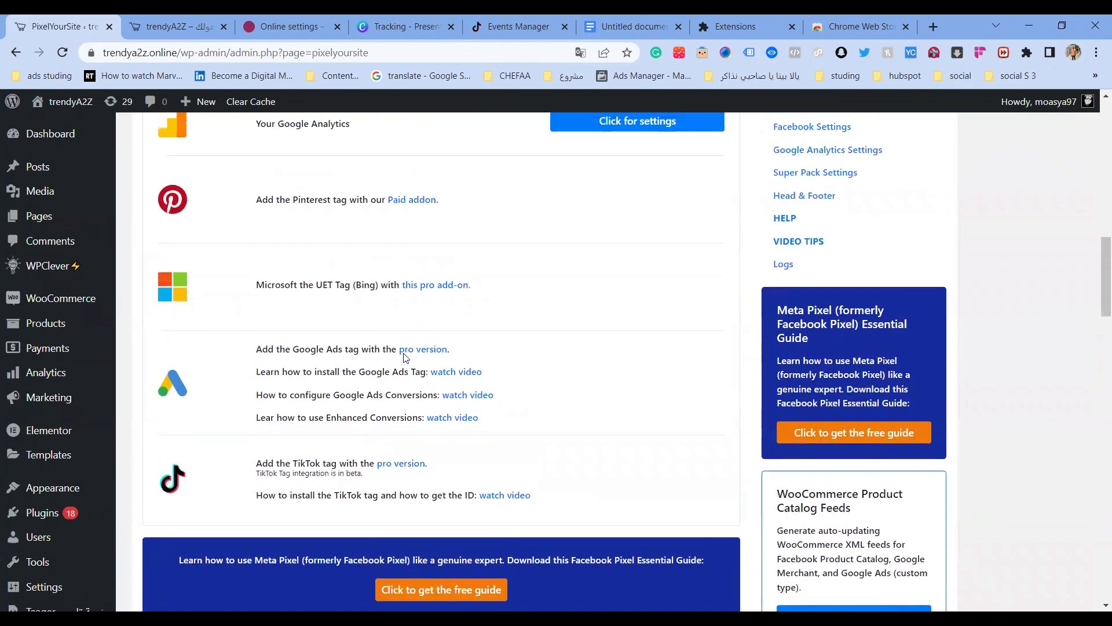
scroll(609, 243, "up", 1)
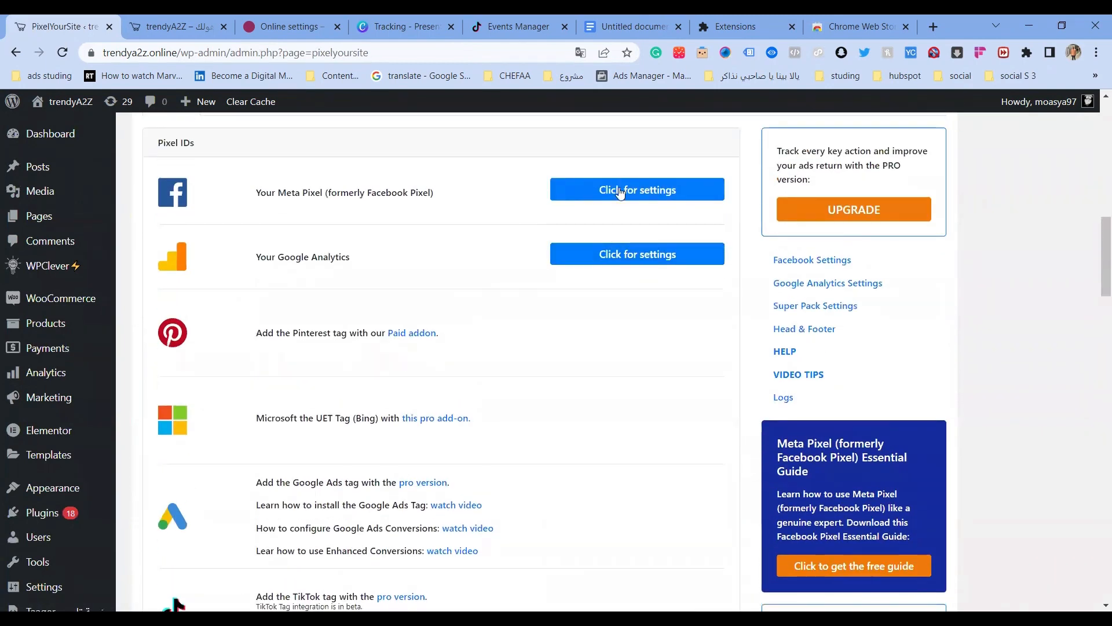
Open the Meta Pixel settings and examine the pixel ID, Conversion API, test event code and domain verification fields.
left_click(620, 191)
scroll(336, 379, "down", 2)
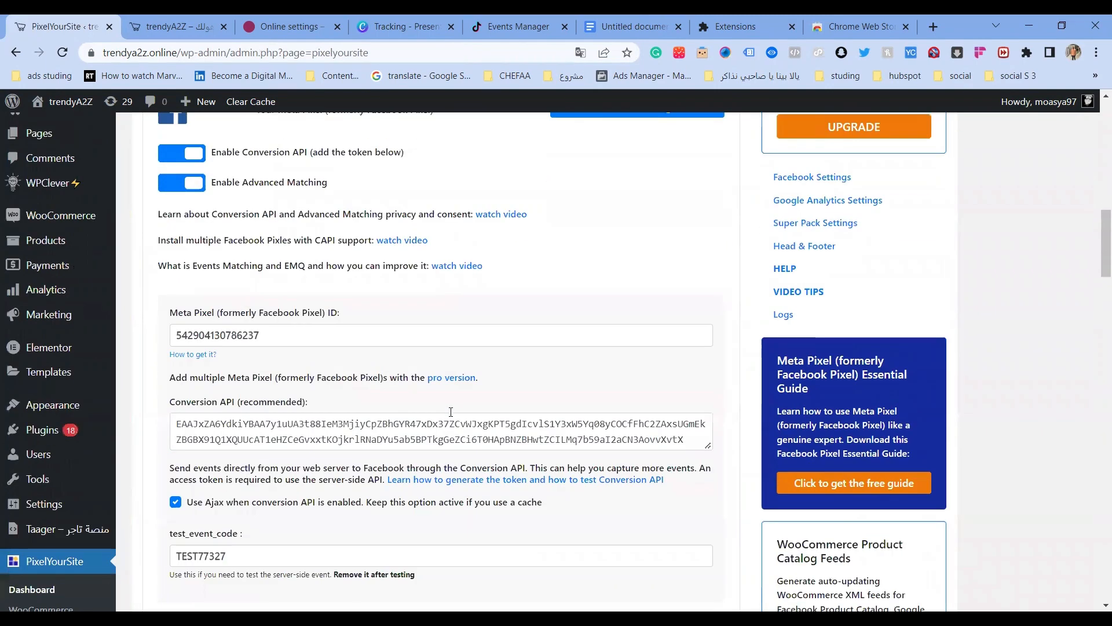
double_click(248, 325)
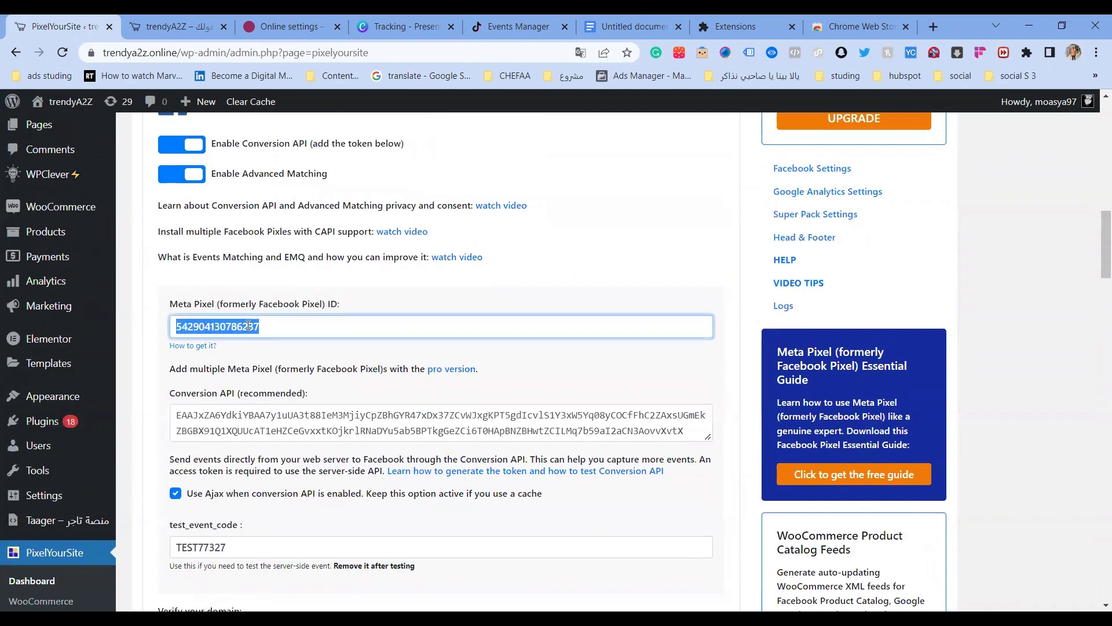
left_click(433, 310)
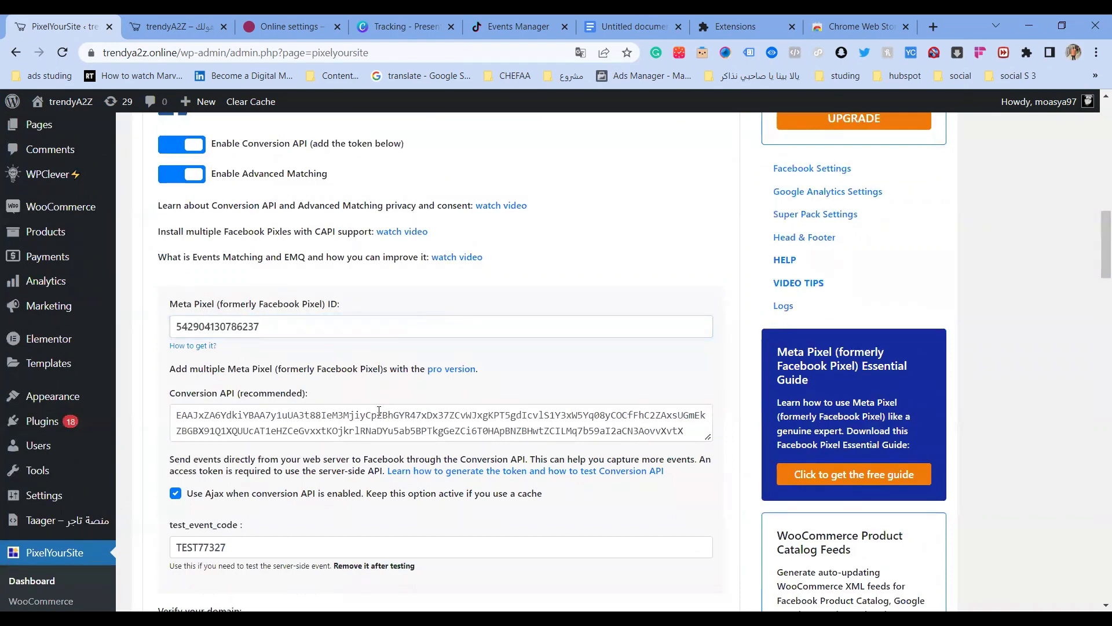
scroll(380, 411, "down", 2)
scroll(248, 355, "up", 1)
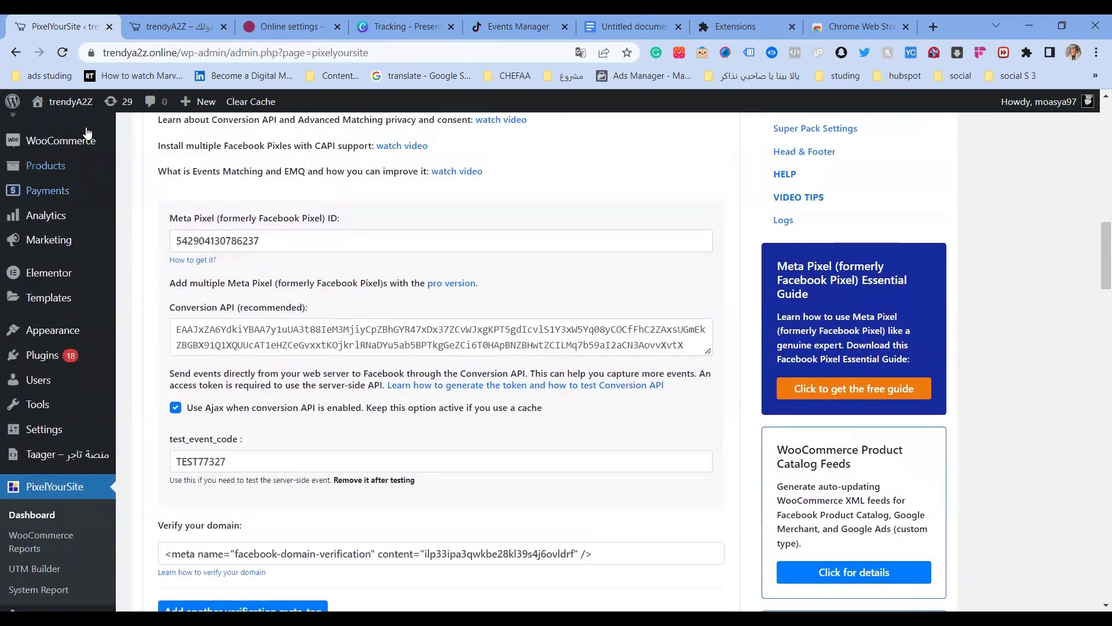
Check the pixel on the trendyA2Z storefront with Facebook Pixel Helper and return to the PixelYourSite settings.
left_click(154, 24)
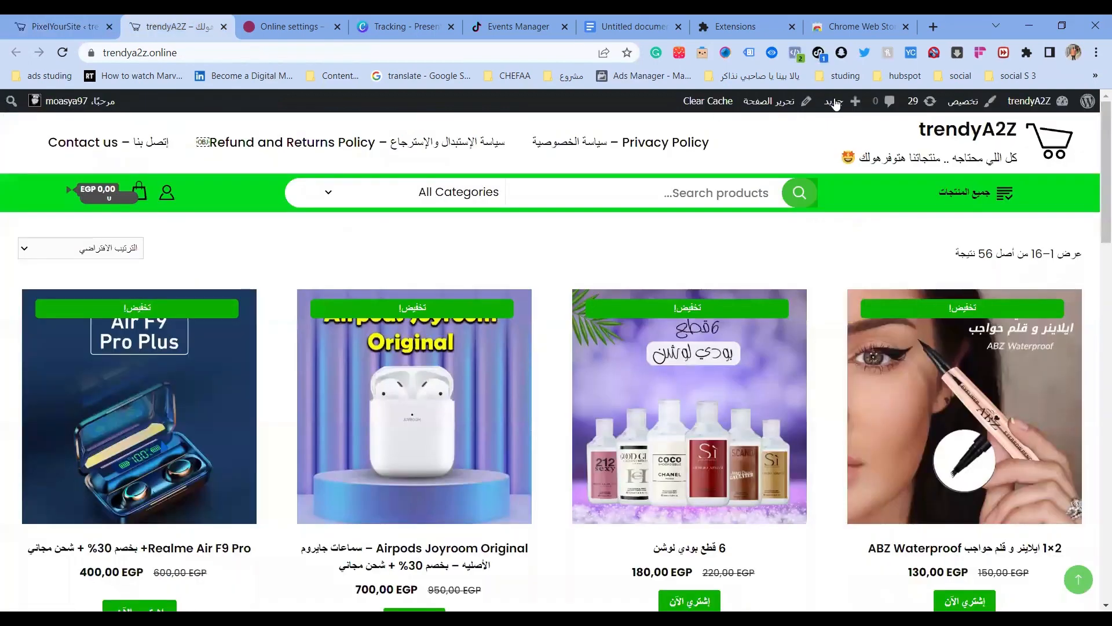
left_click(797, 56)
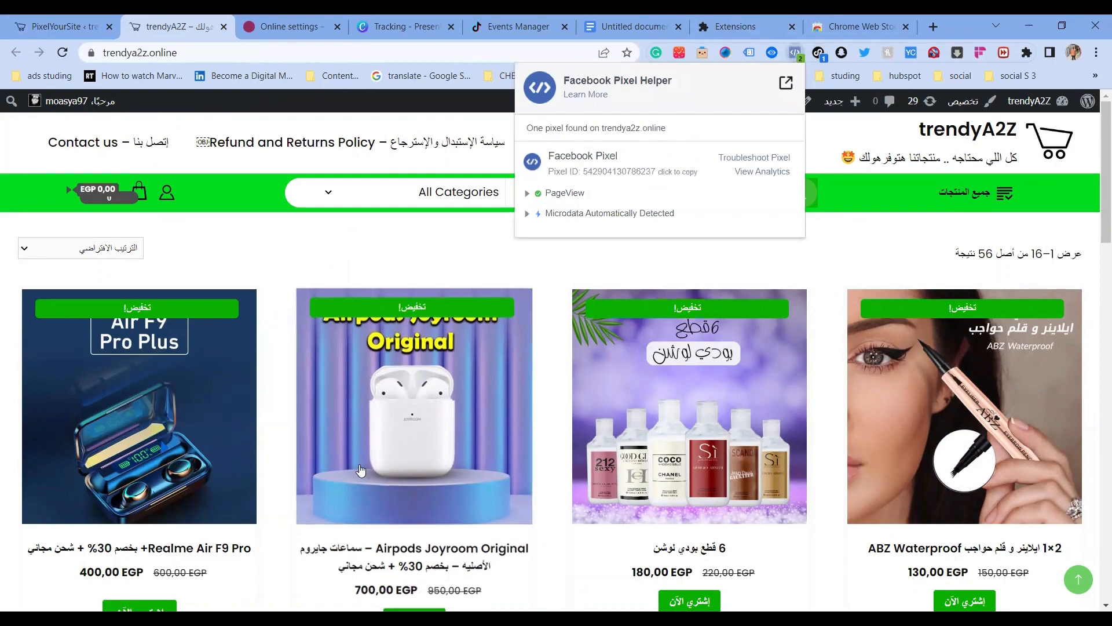
left_click(53, 26)
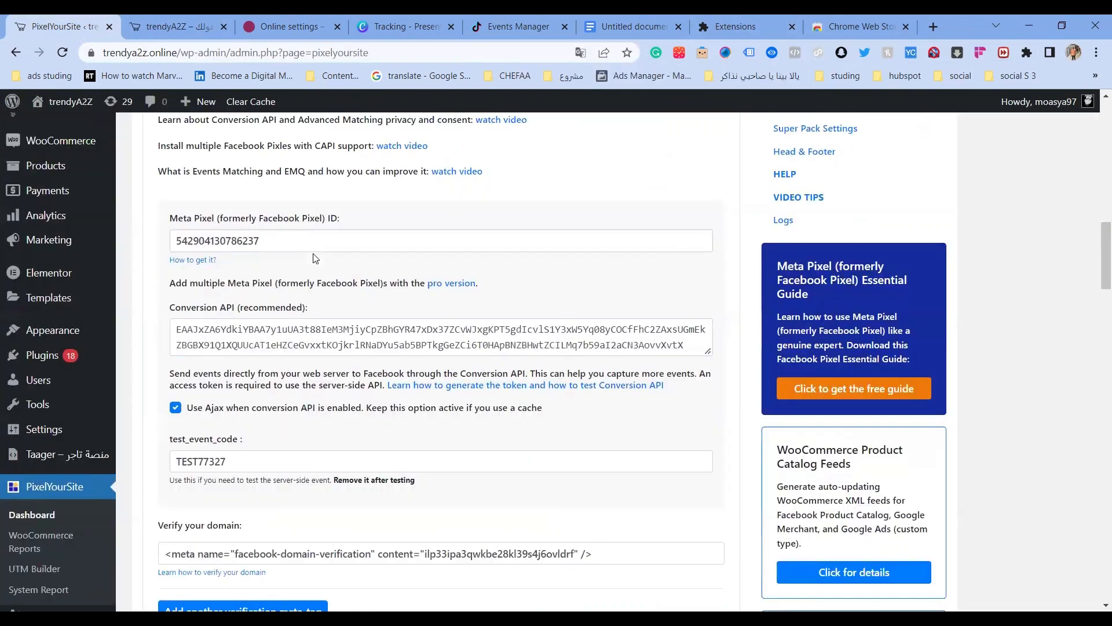
Examine the tag options below the Meta Pixel settings, from Google Analytics down to the TikTok tag.
scroll(256, 487, "down", 4)
scroll(255, 486, "down", 5)
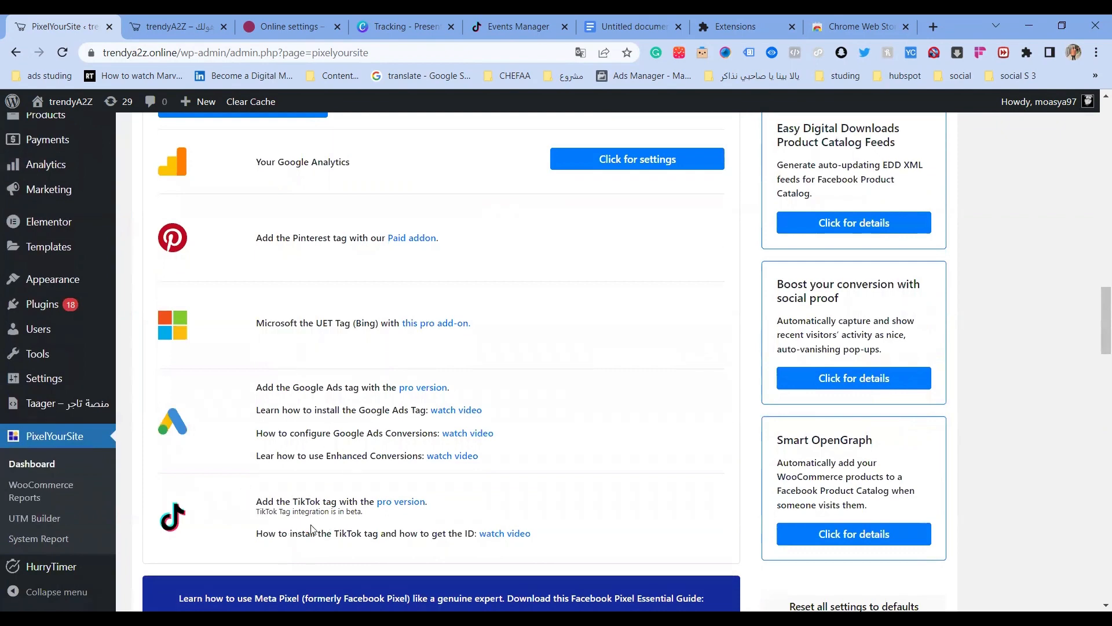
scroll(310, 524, "down", 1)
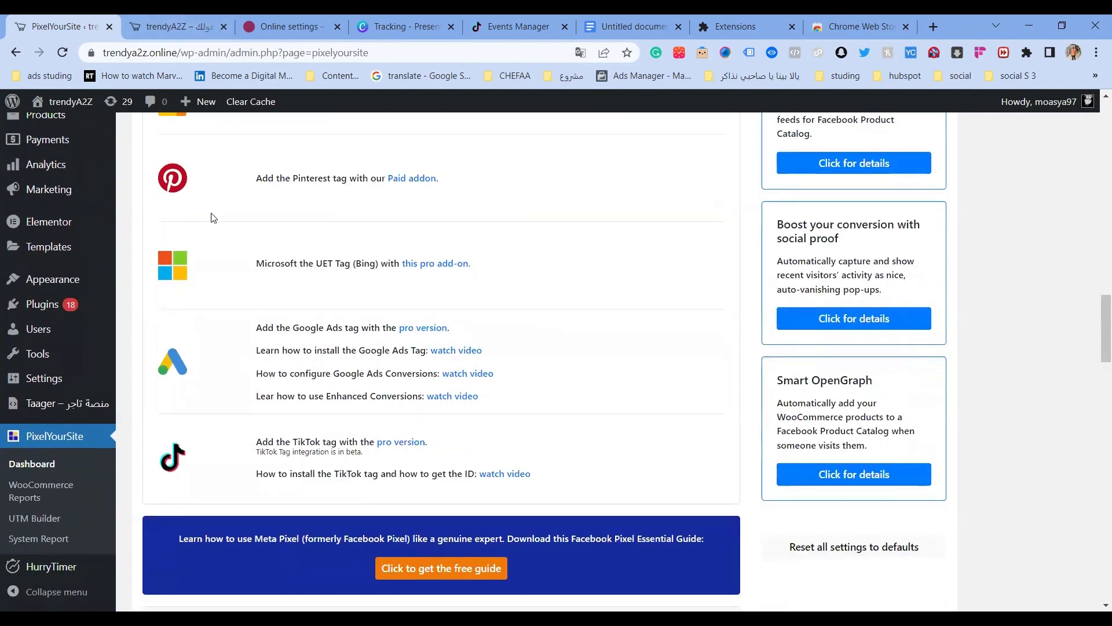
Switch to TikTok Events Manager and review the Events API setup instructions from the beginning.
left_click(189, 24)
left_click(296, 26)
left_click(501, 23)
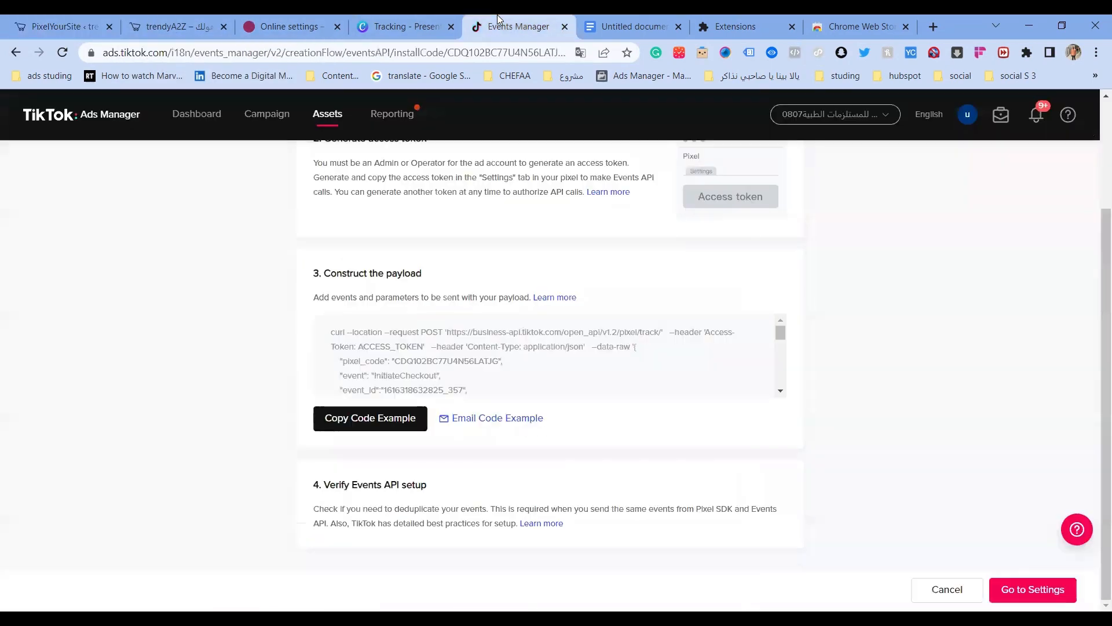
scroll(514, 336, "up", 3)
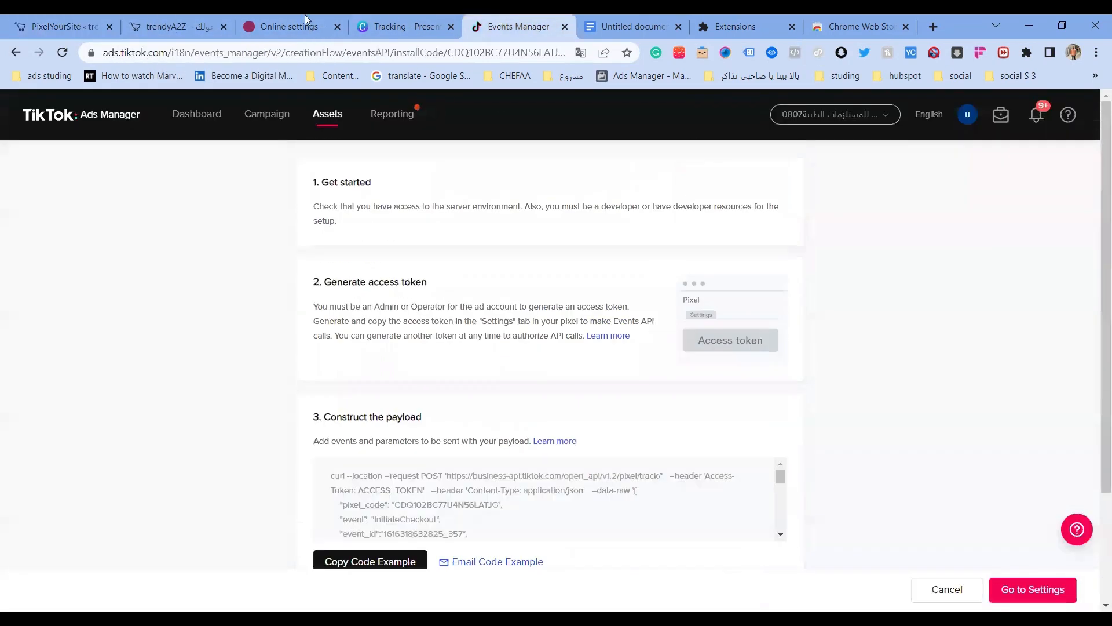
Switch to the Canva presentation and show slide 8 on Events Manager.
left_click(408, 24)
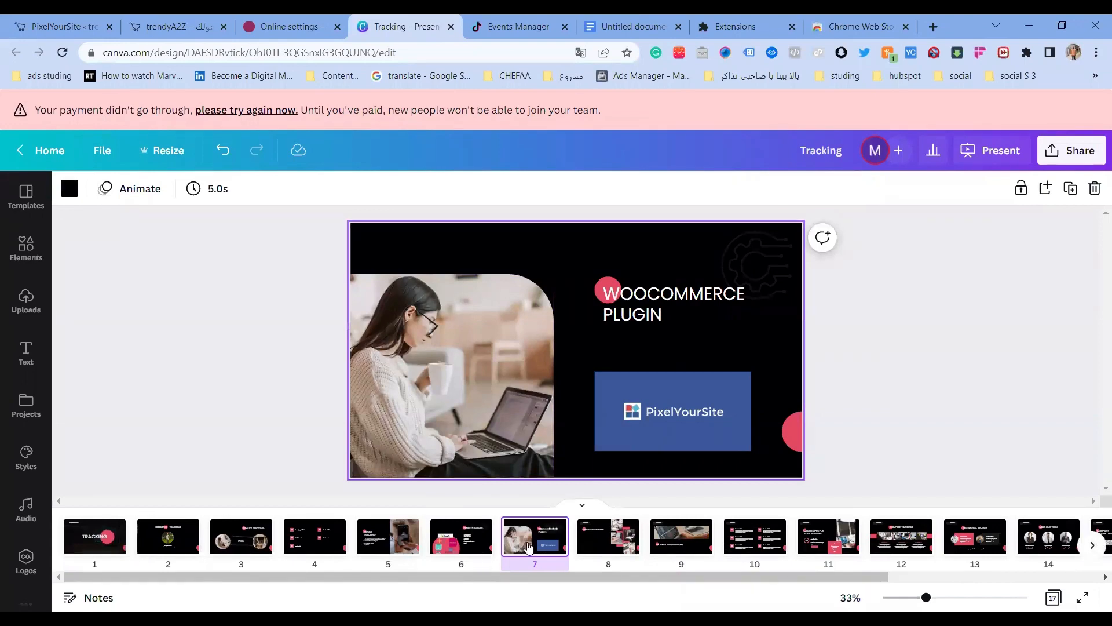
key("Left")
key("Right")
key("Right")
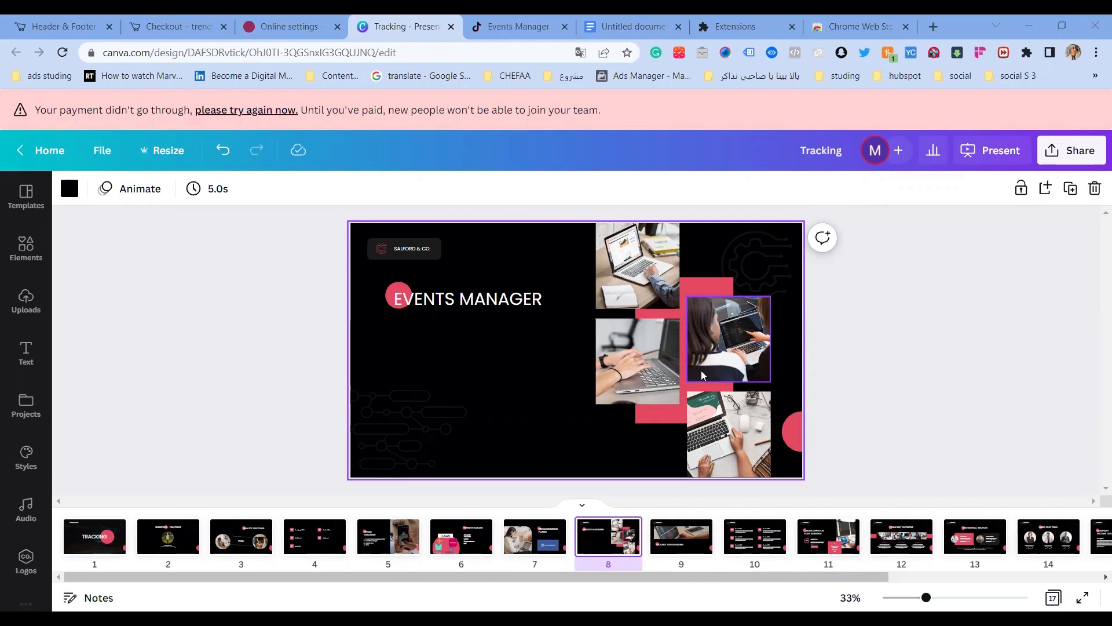
Switch to TikTok Events Manager, close the Install Base Code dialog and return to the Events API setup instructions.
left_click(511, 25)
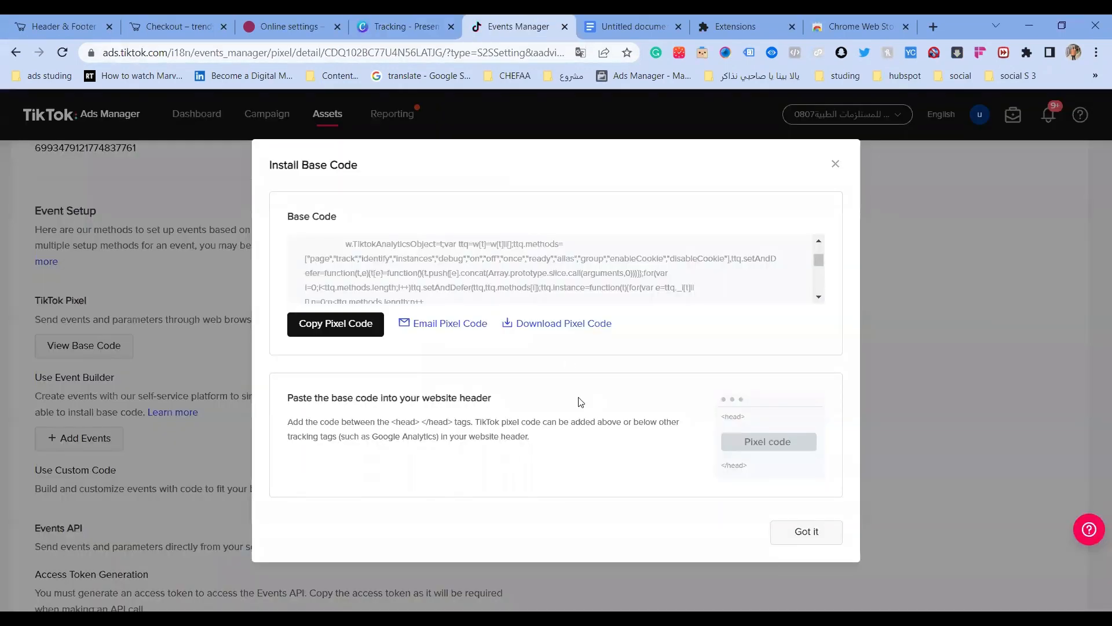
left_click(800, 530)
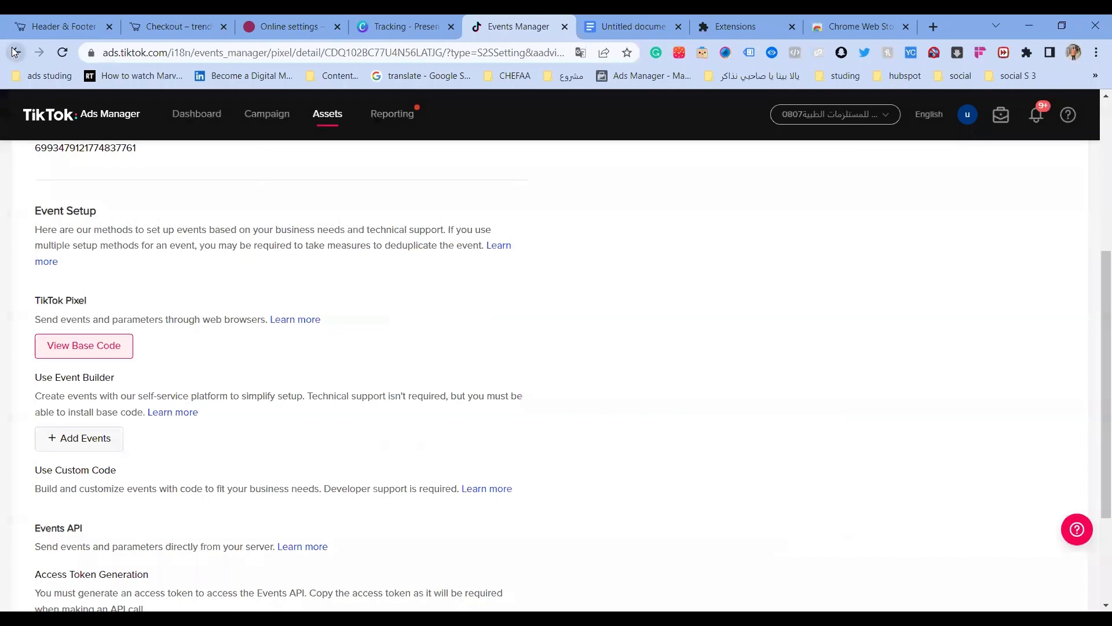
left_click(15, 52)
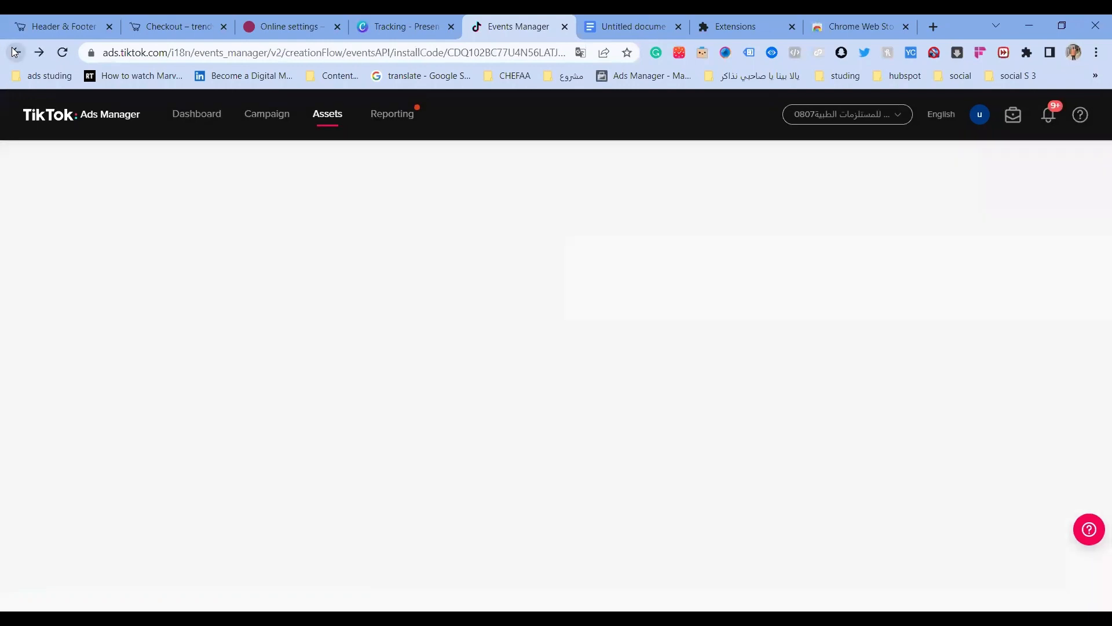
scroll(521, 400, "down", 3)
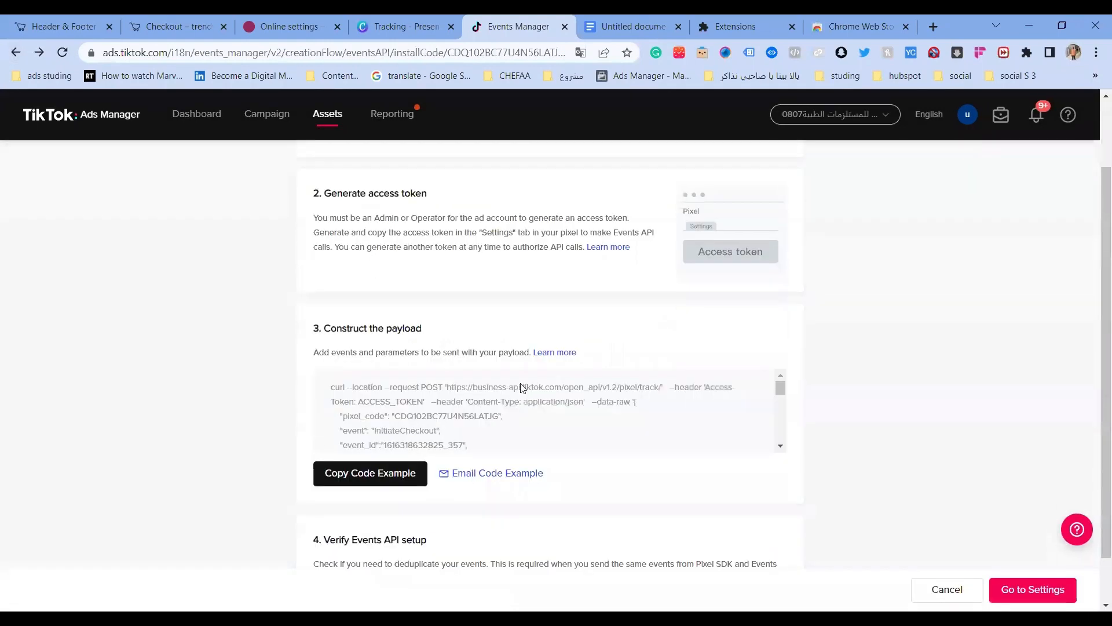
Review the Events API instructions, from generating the access token to constructing the payload and verifying the setup.
scroll(551, 317, "up", 2)
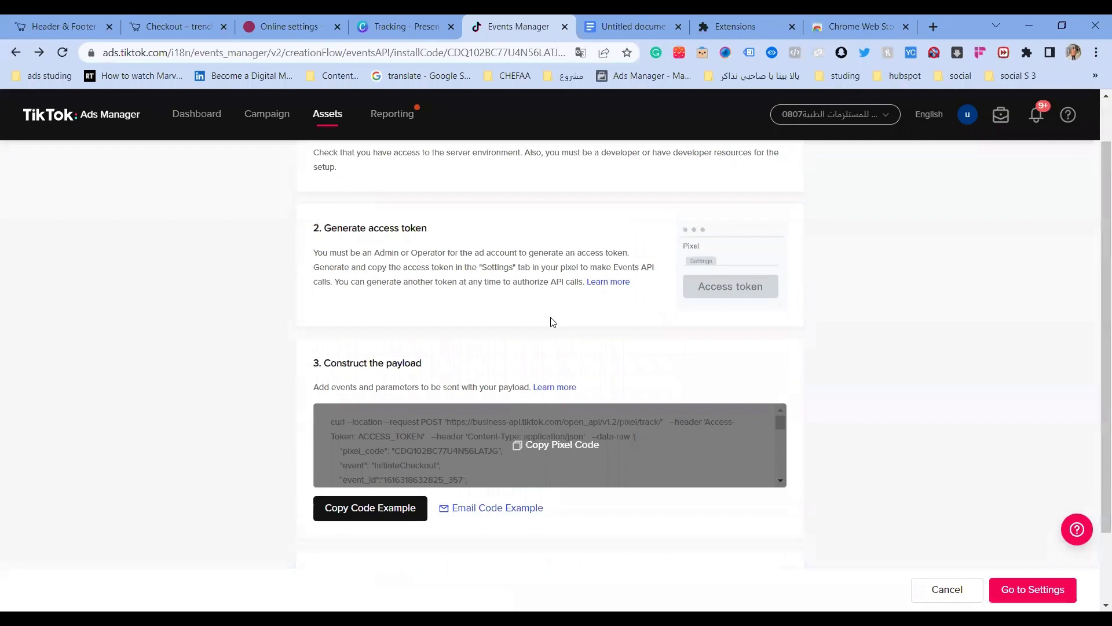
scroll(551, 320, "down", 1)
mouse_move(328, 127)
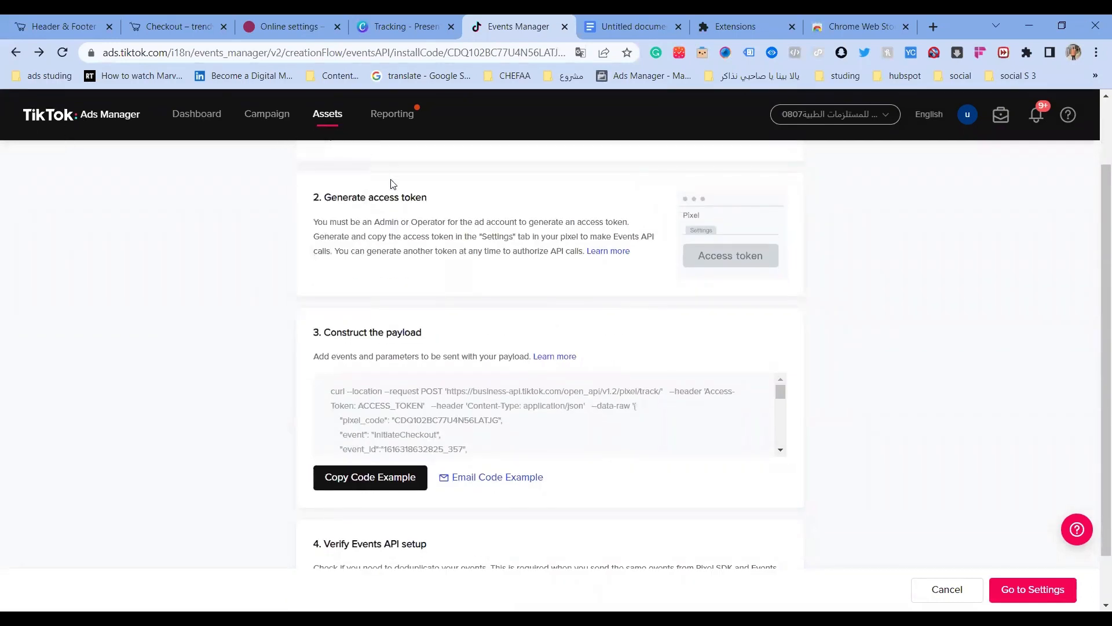
scroll(415, 246, "down", 2)
scroll(415, 248, "up", 2)
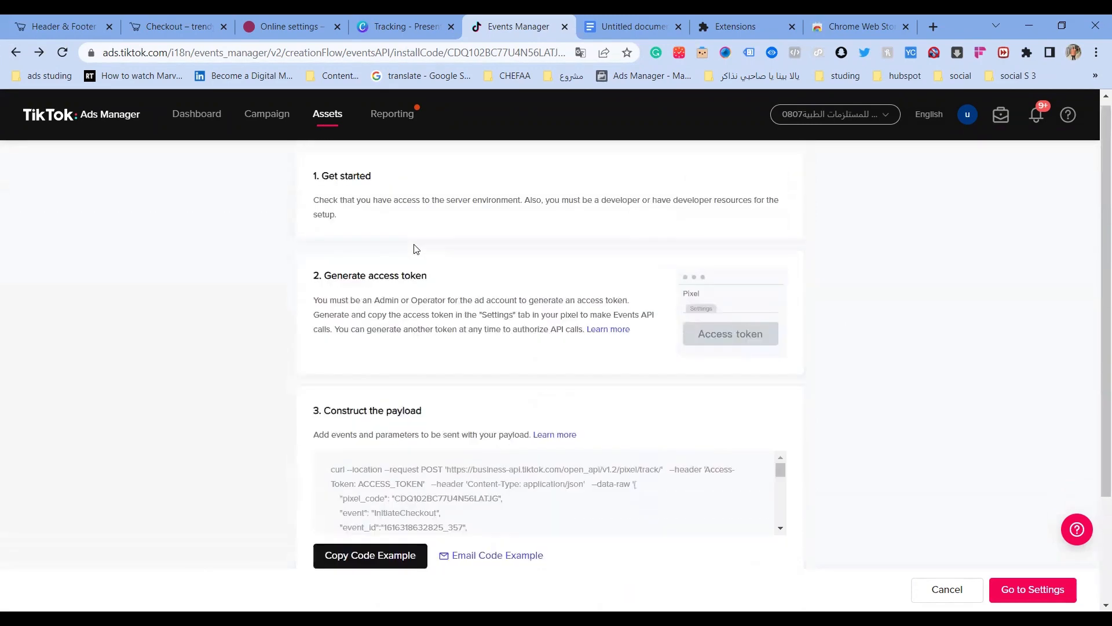
scroll(653, 392, "down", 2)
mouse_move(536, 348)
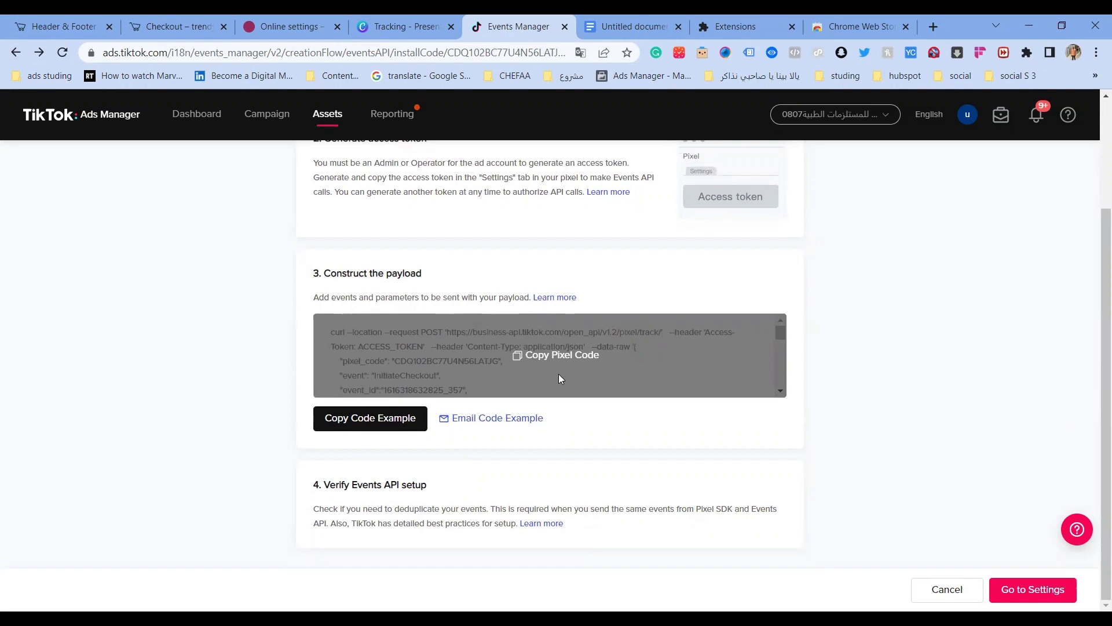
Go to the settings of the Test 2 pixel and start adding events with Event Builder.
left_click(1050, 586)
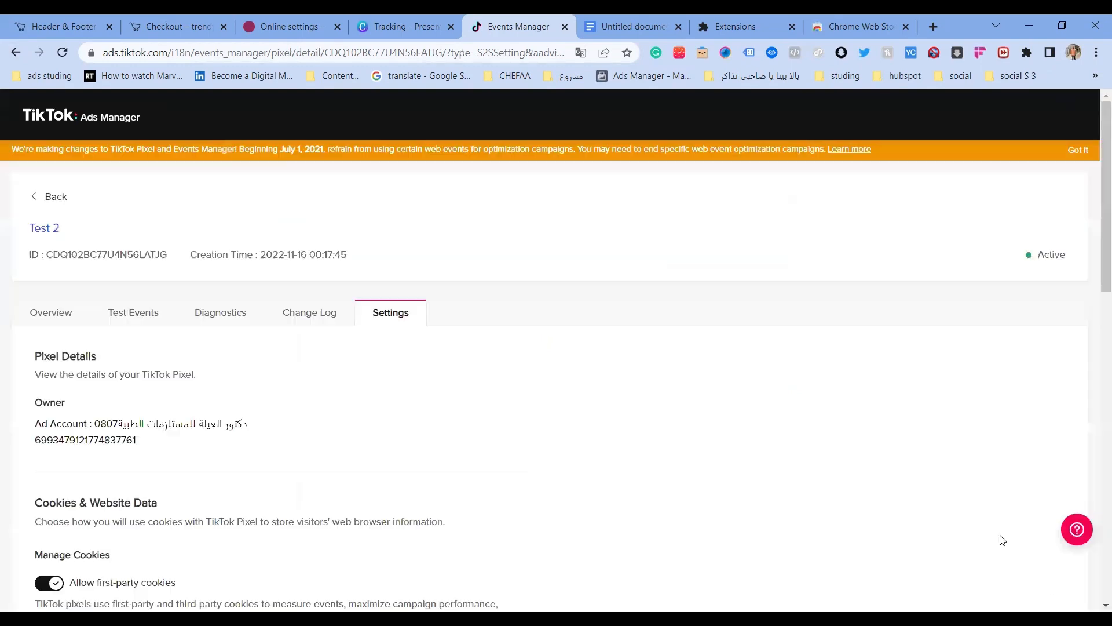
scroll(274, 500, "down", 9)
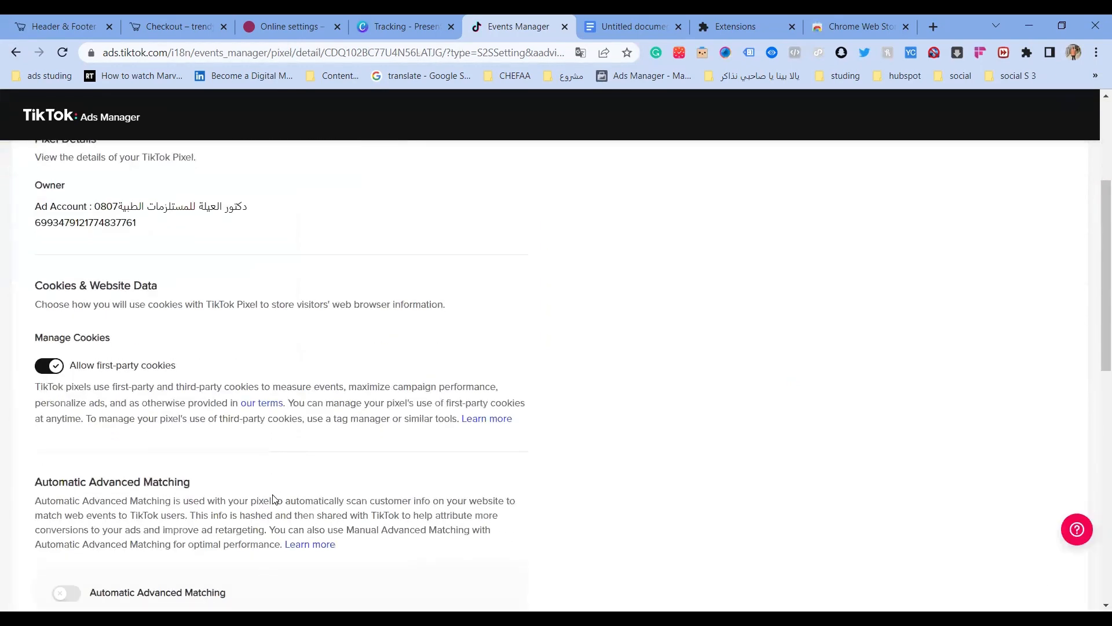
scroll(275, 499, "down", 2)
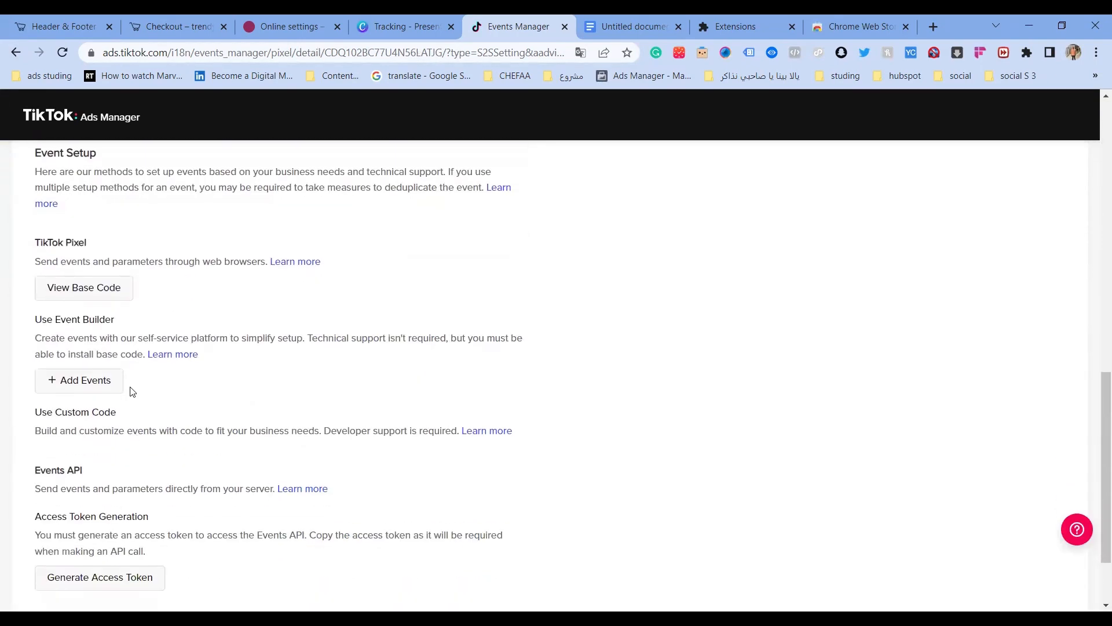
left_click(105, 385)
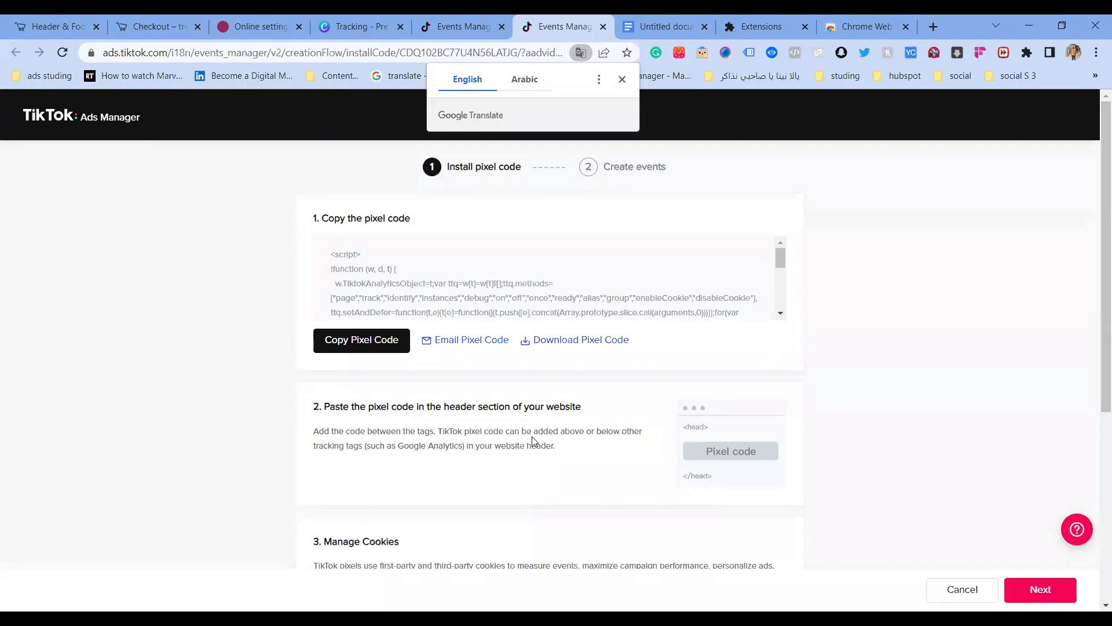
Turn on Automatic Advanced Matching for the pixel in the pixel code installation setup.
scroll(531, 440, "down", 5)
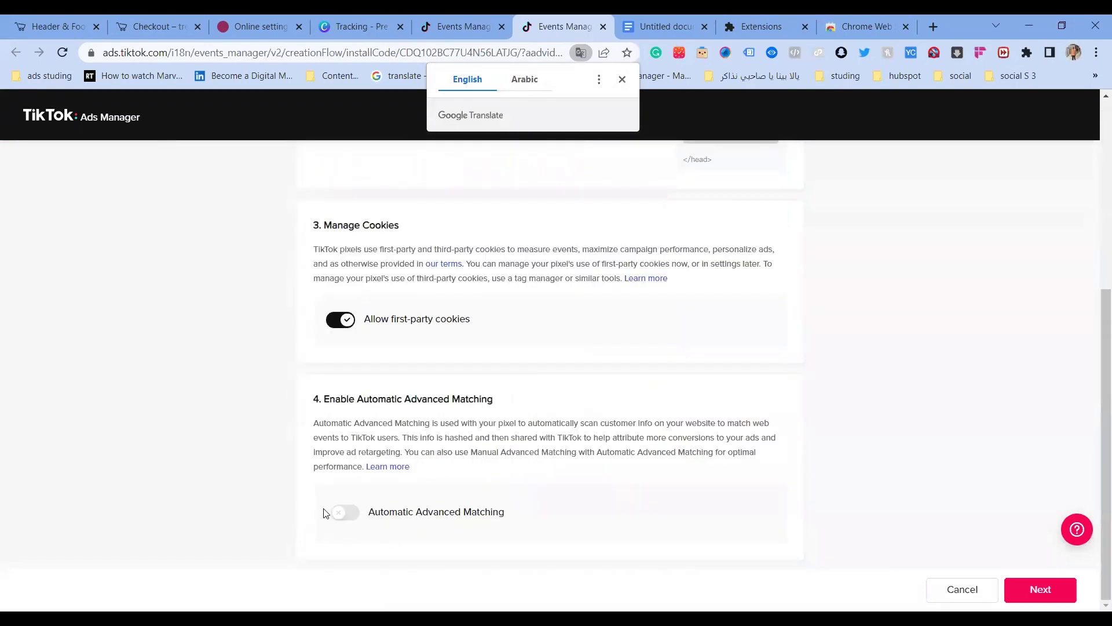
left_click(339, 514)
scroll(486, 398, "down", 2)
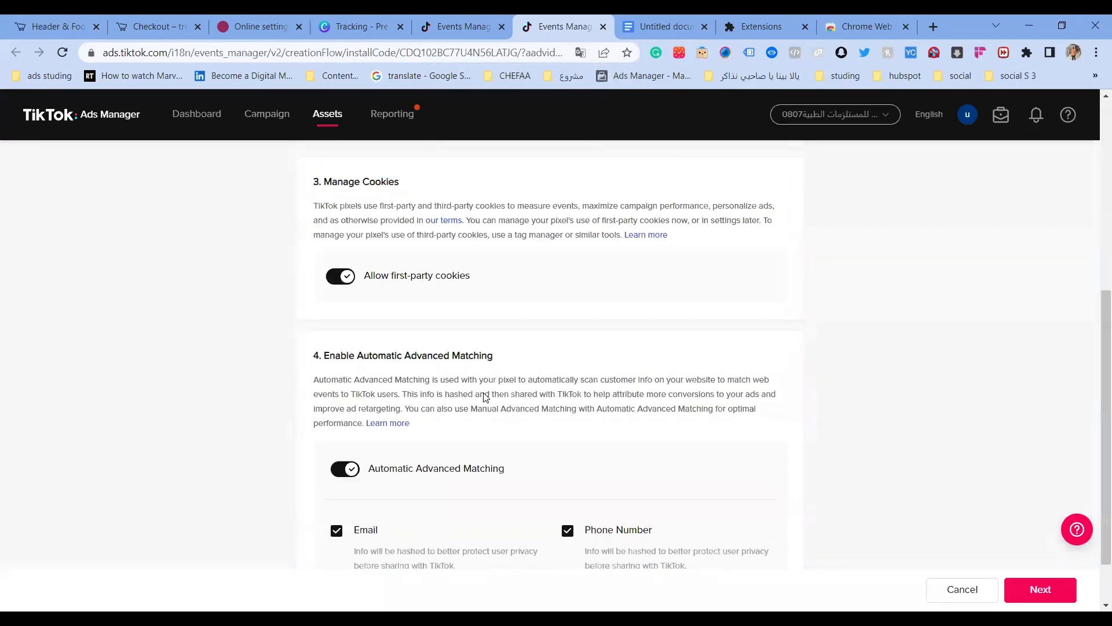
Review the pixel code installation instructions and copy the TikTok pixel code.
scroll(486, 399, "up", 7)
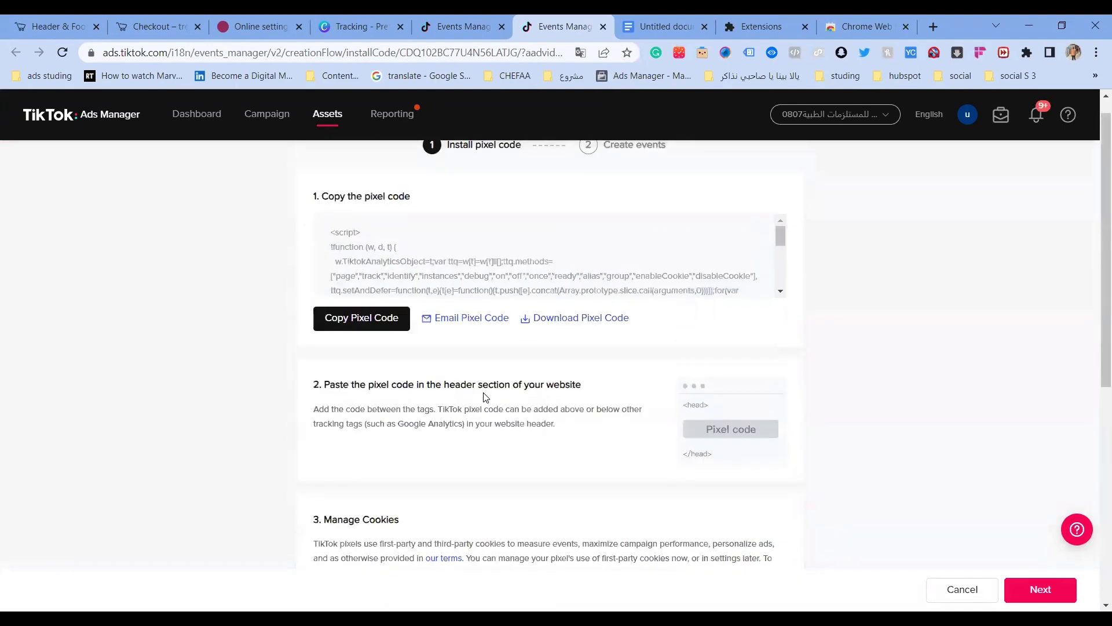
scroll(485, 397, "down", 3)
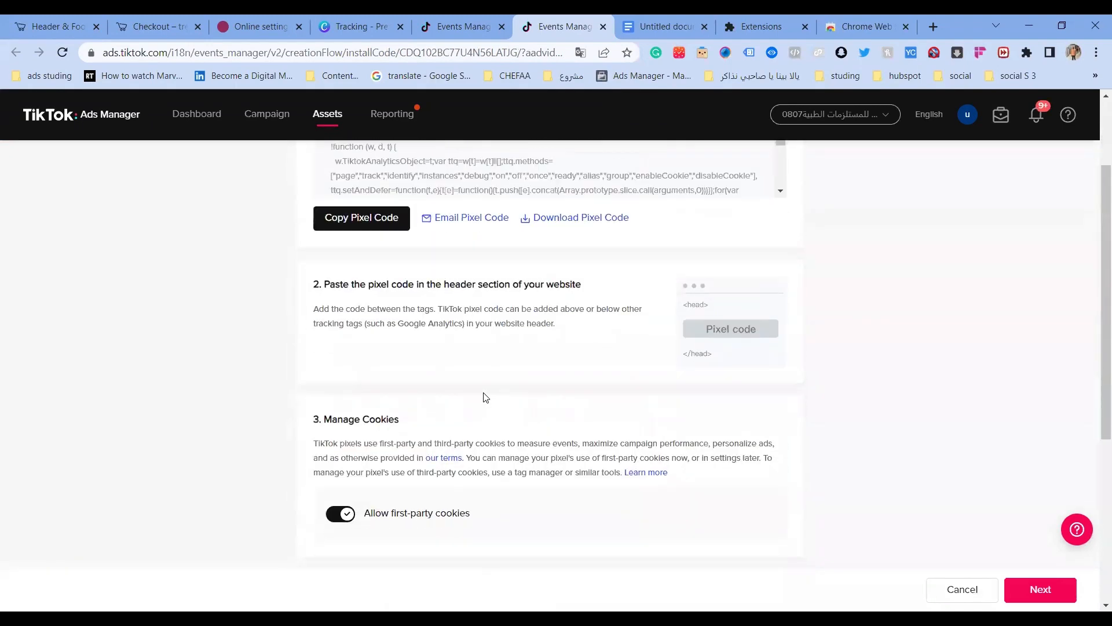
scroll(447, 351, "up", 3)
mouse_move(365, 243)
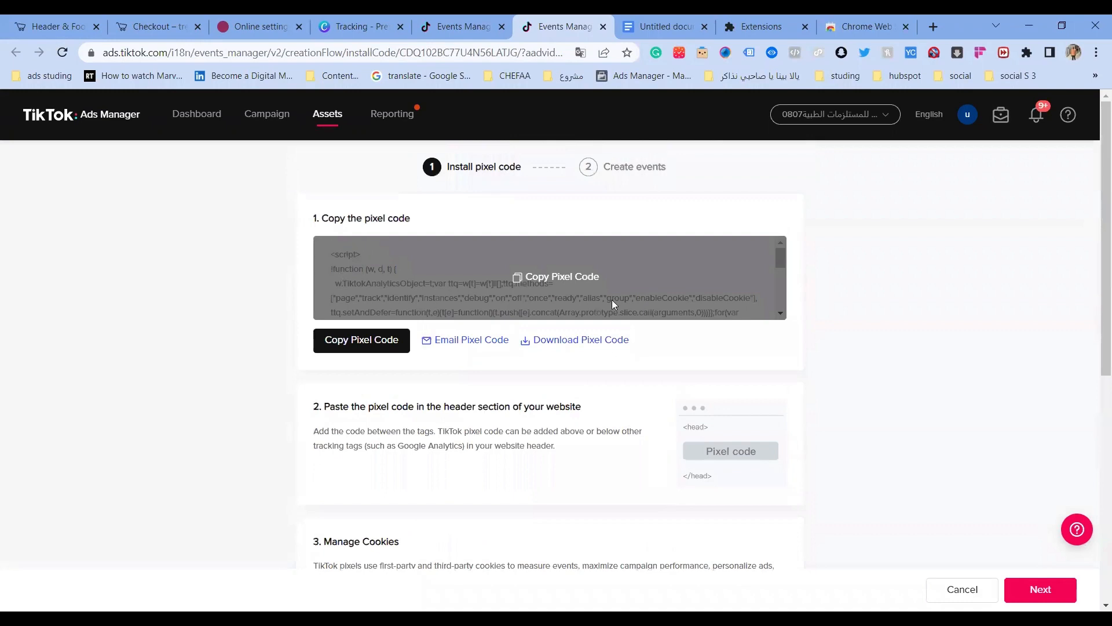
scroll(455, 456, "down", 6)
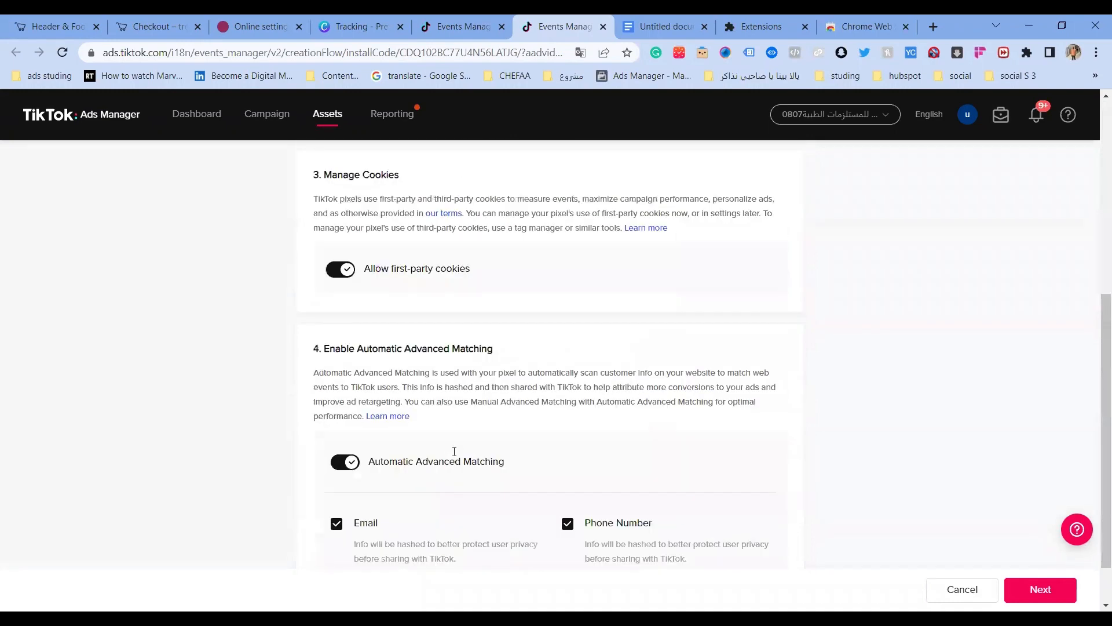
scroll(455, 456, "up", 4)
scroll(454, 456, "up", 2)
mouse_move(519, 282)
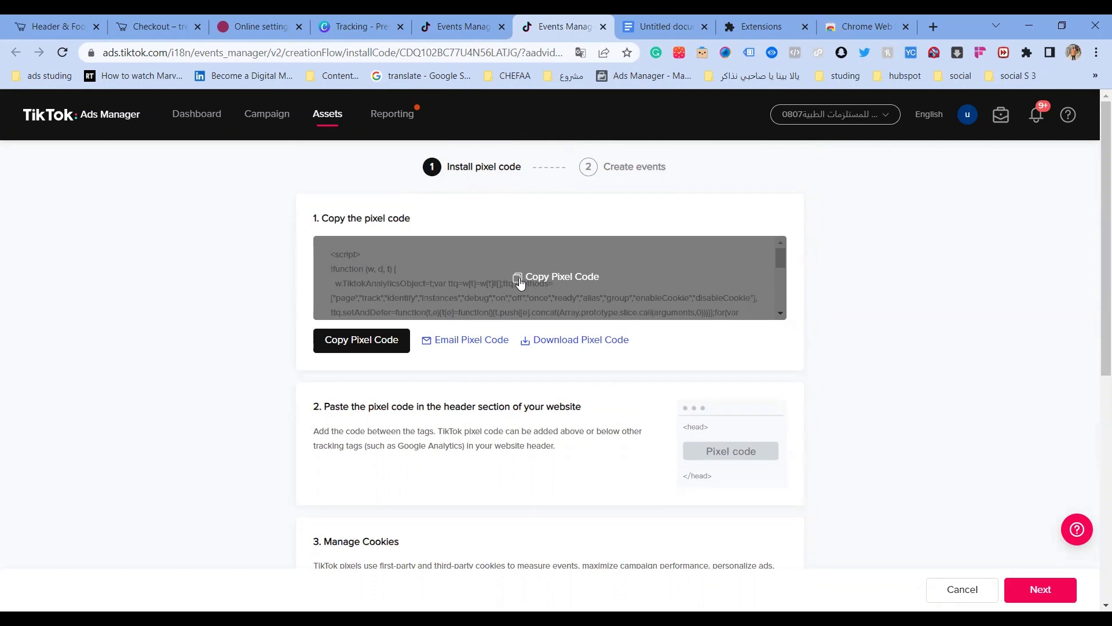
left_click(520, 282)
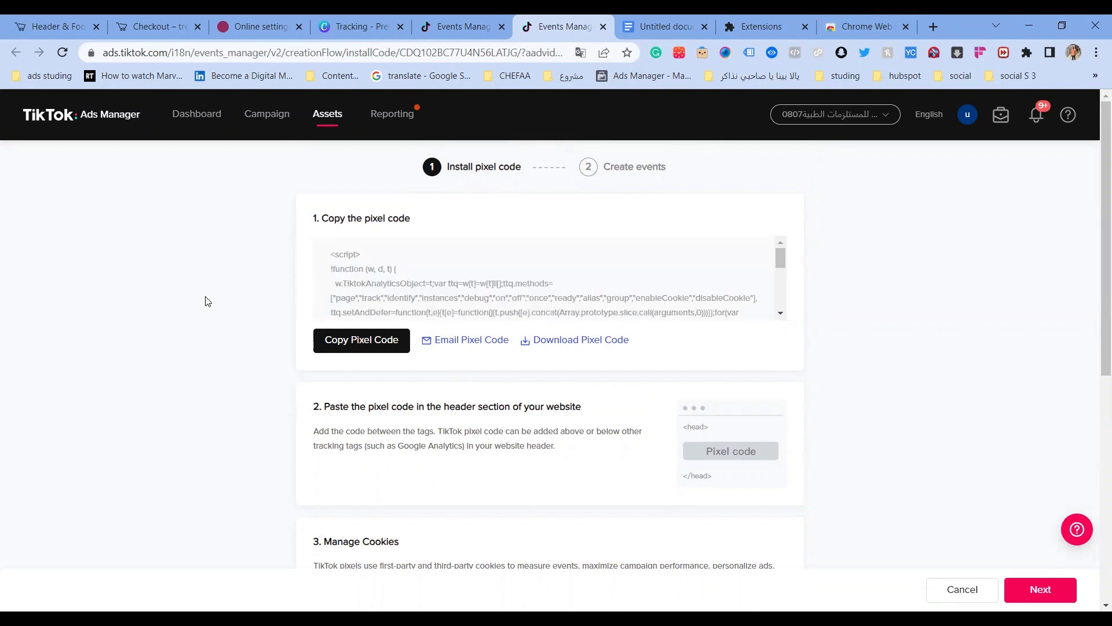
Switch to WPCode's Global Header and Footer page, paste the TikTok pixel code into the Header section and save the changes.
left_click(80, 21)
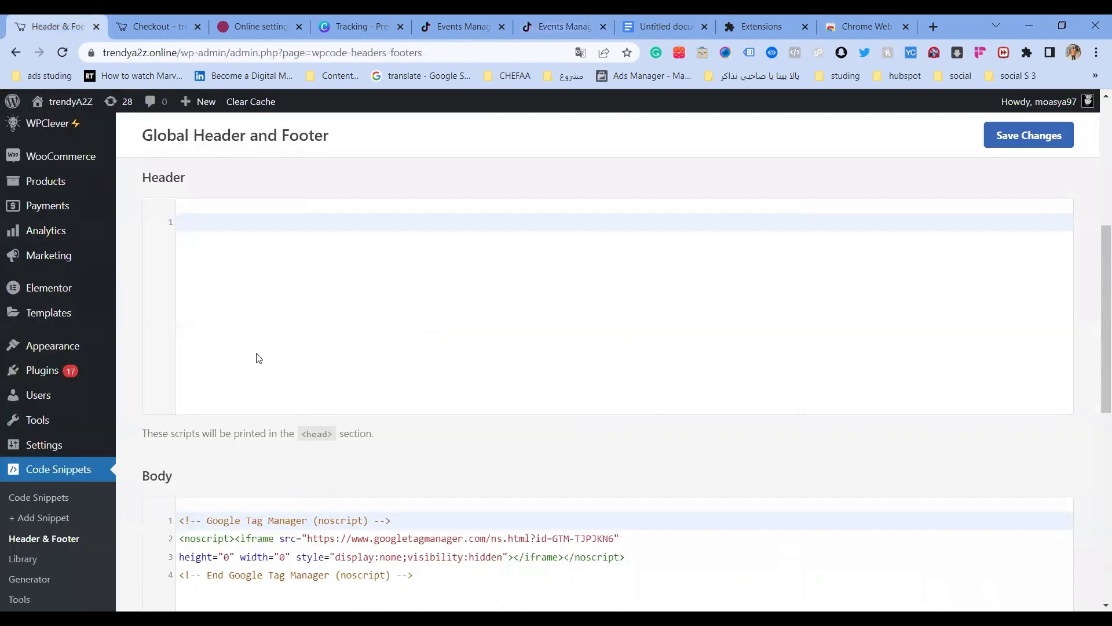
scroll(330, 495, "up", 2)
scroll(203, 389, "up", 2)
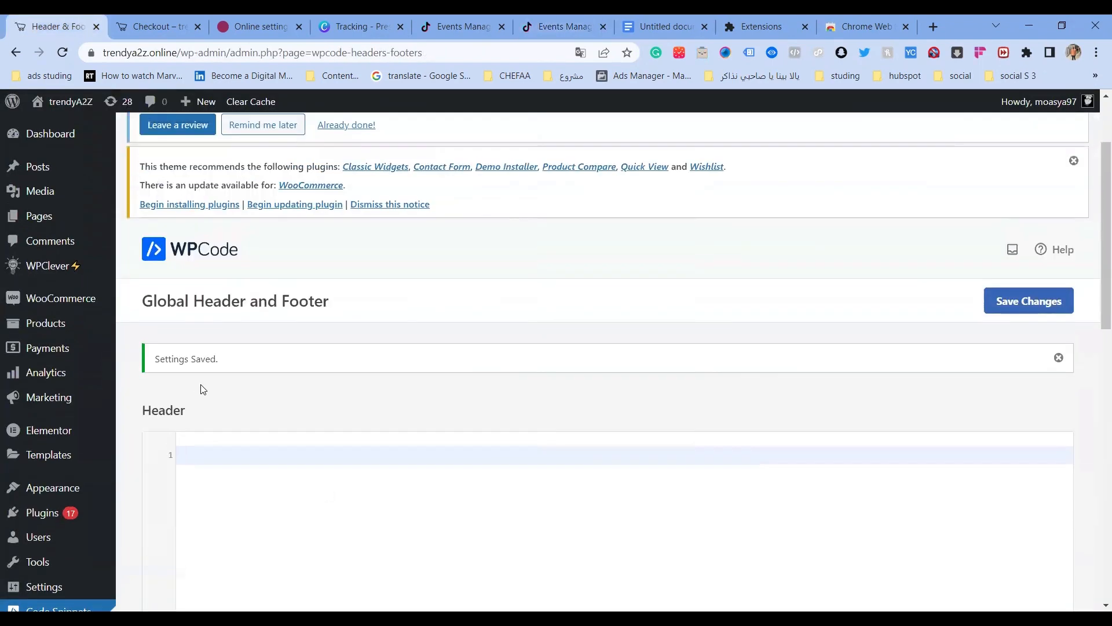
scroll(262, 261, "up", 2)
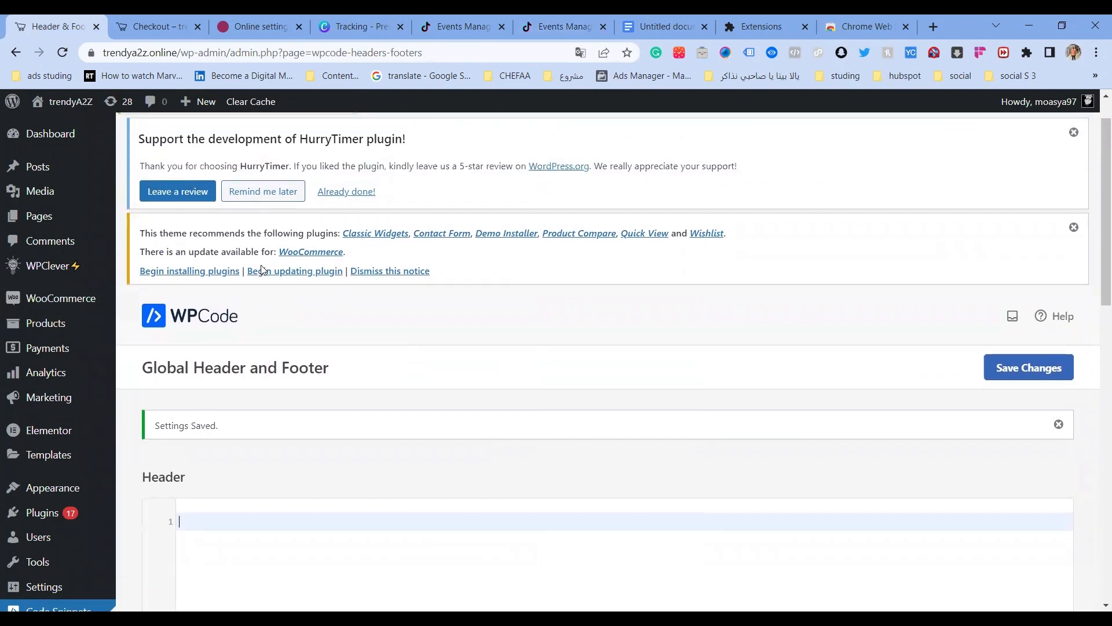
scroll(265, 303, "down", 3)
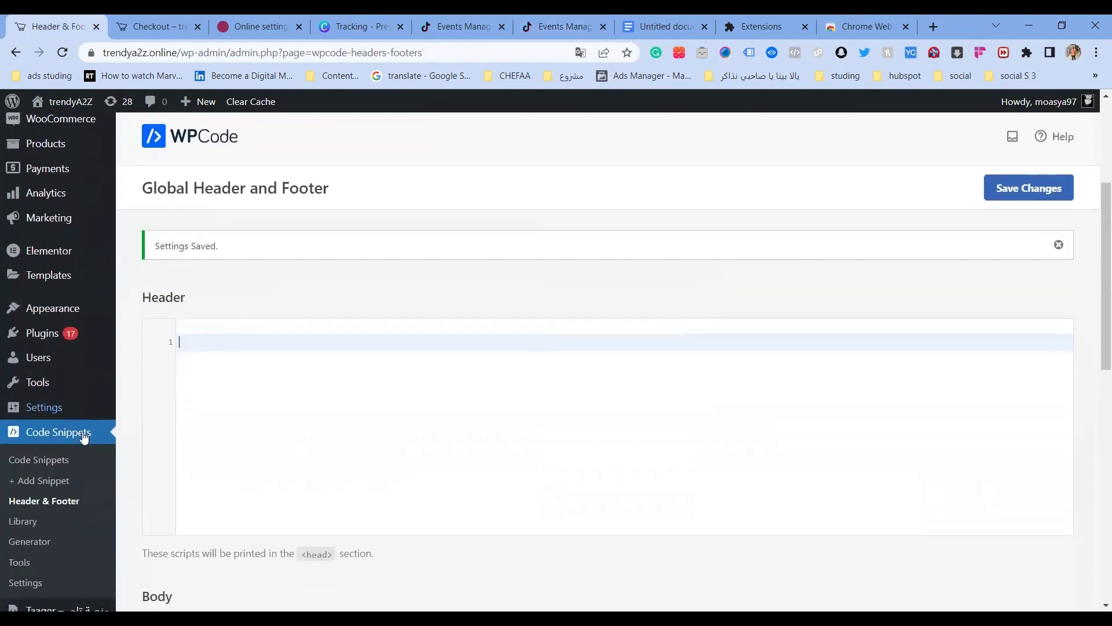
mouse_move(91, 410)
key("ctrl+v")
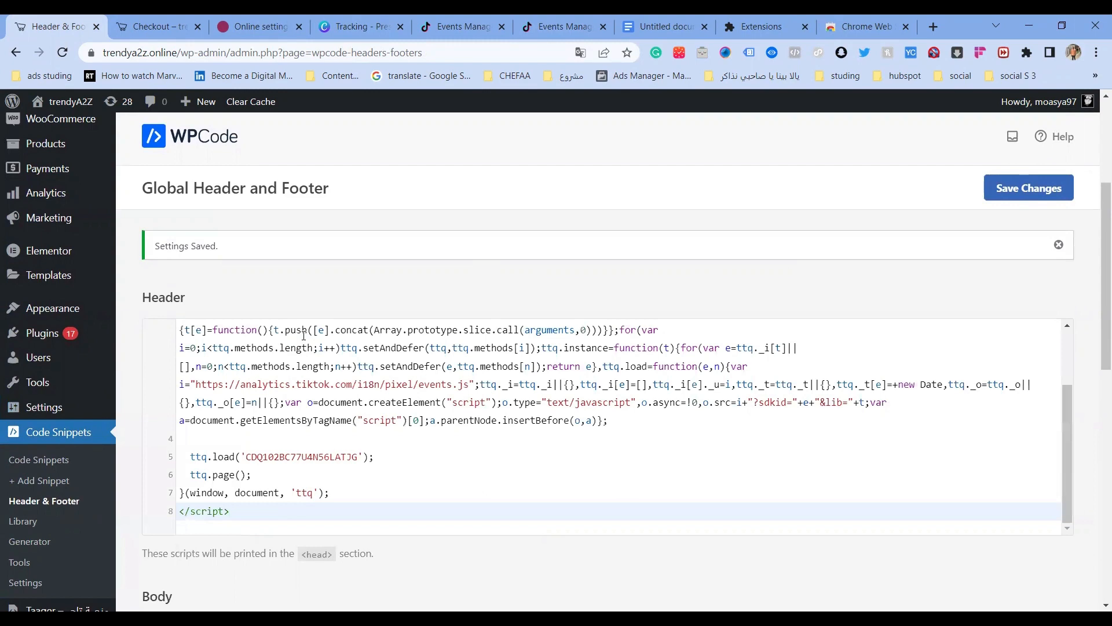
scroll(304, 336, "up", 2)
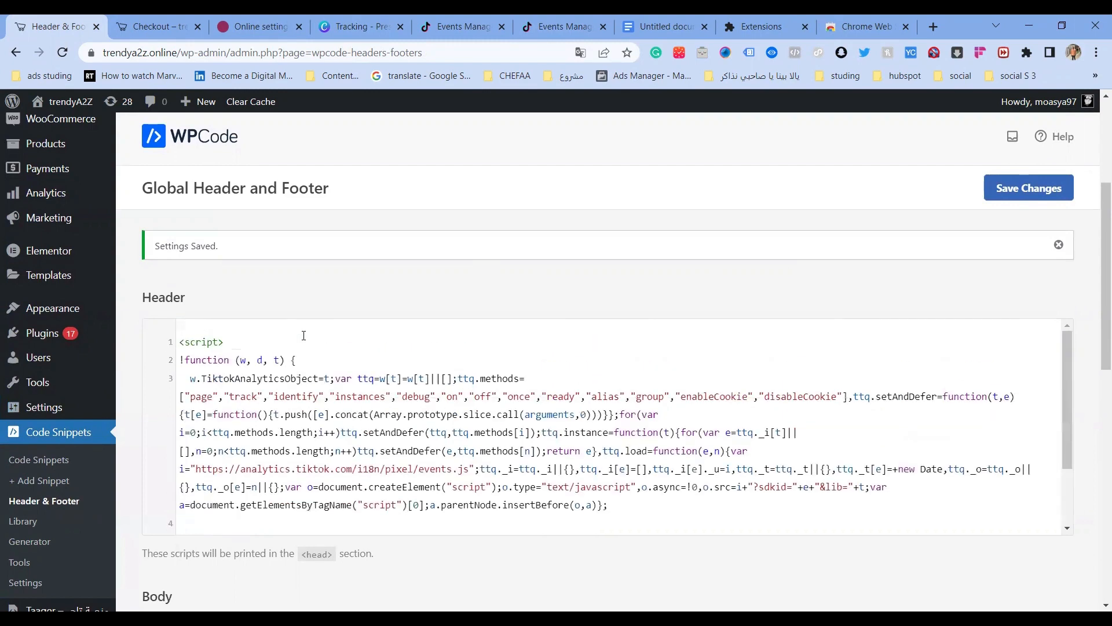
left_click(1030, 201)
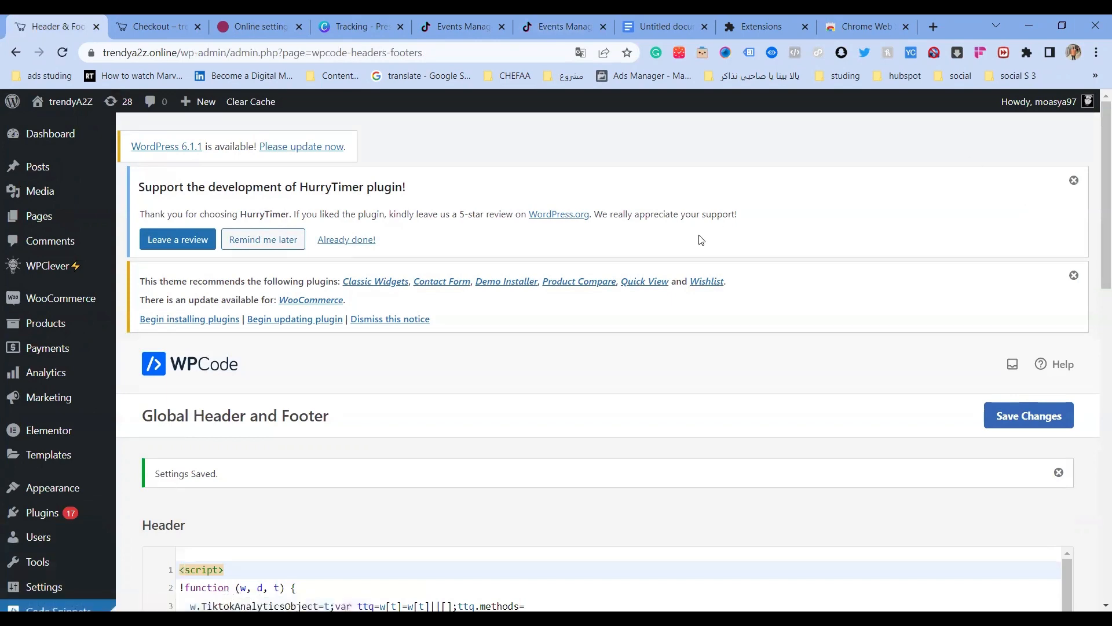
scroll(701, 240, "down", 4)
scroll(366, 340, "up", 1)
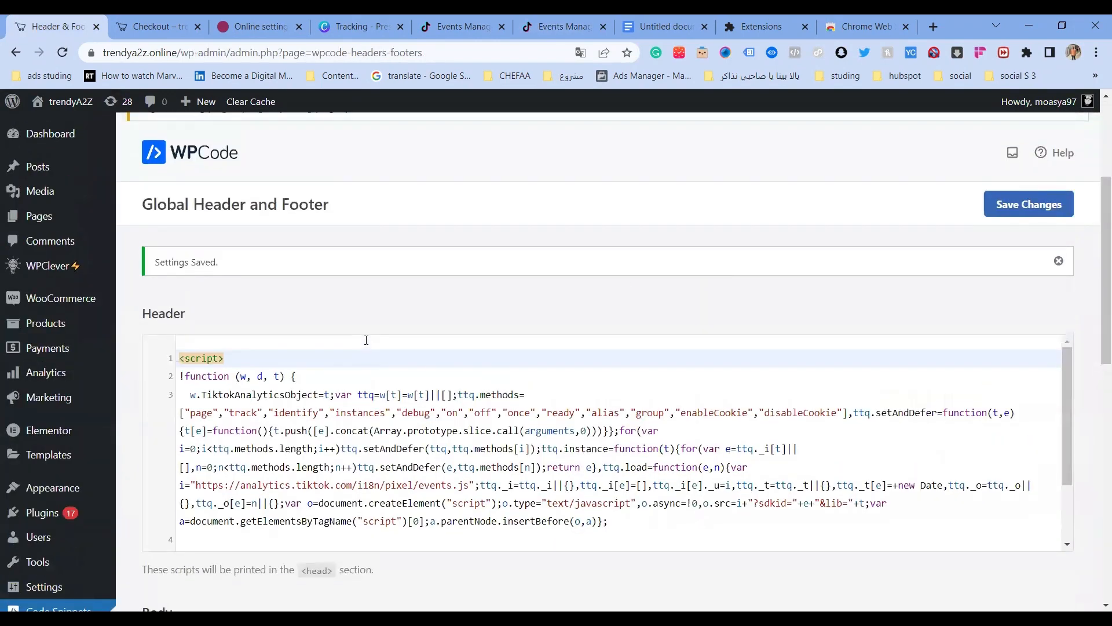
scroll(458, 303, "up", 3)
Switch to the trendyA2Z store, open its home page and check the pixel with TikTok Pixel Helper.
left_click(154, 26)
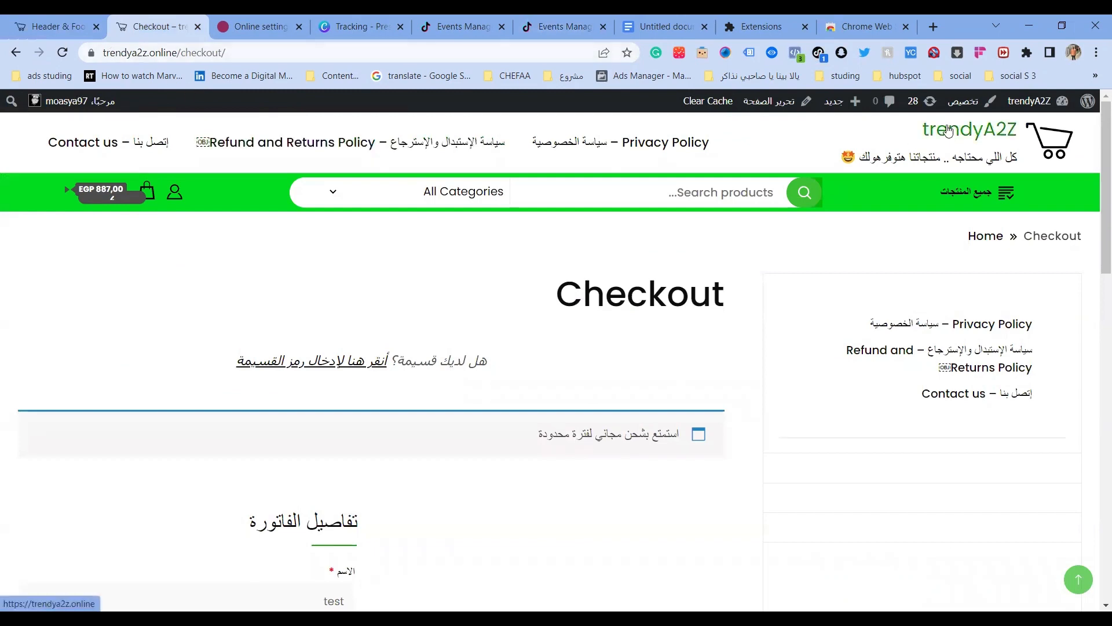
left_click(947, 129)
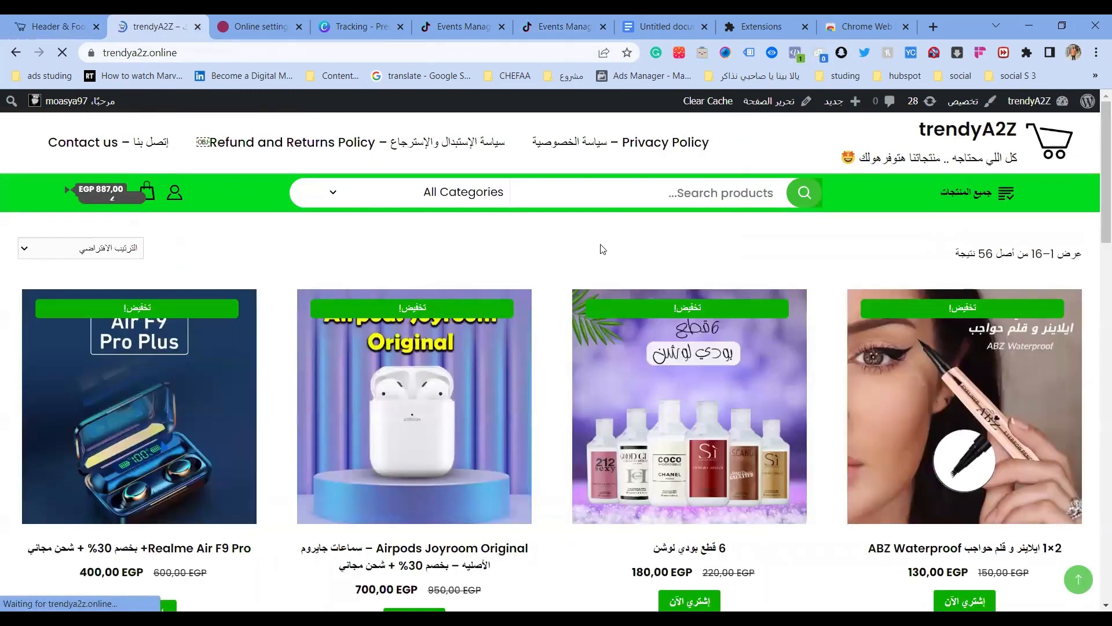
left_click(819, 52)
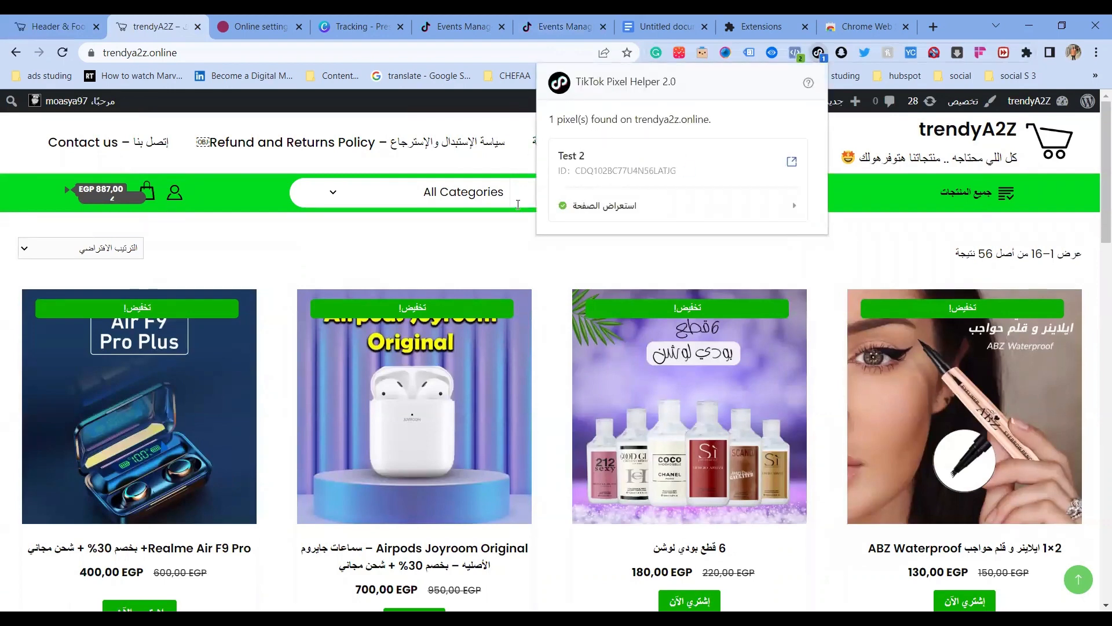
Open the 10000 mAh power bank product page and inspect its events with Facebook Pixel Helper.
scroll(612, 320, "down", 1)
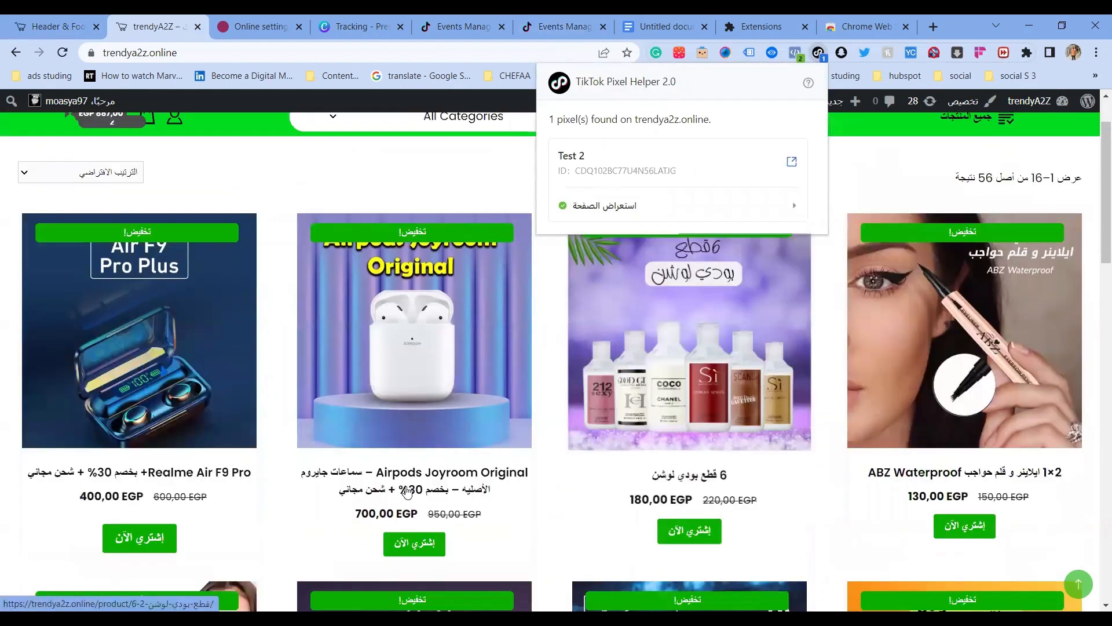
scroll(408, 491, "down", 3)
left_click(426, 446)
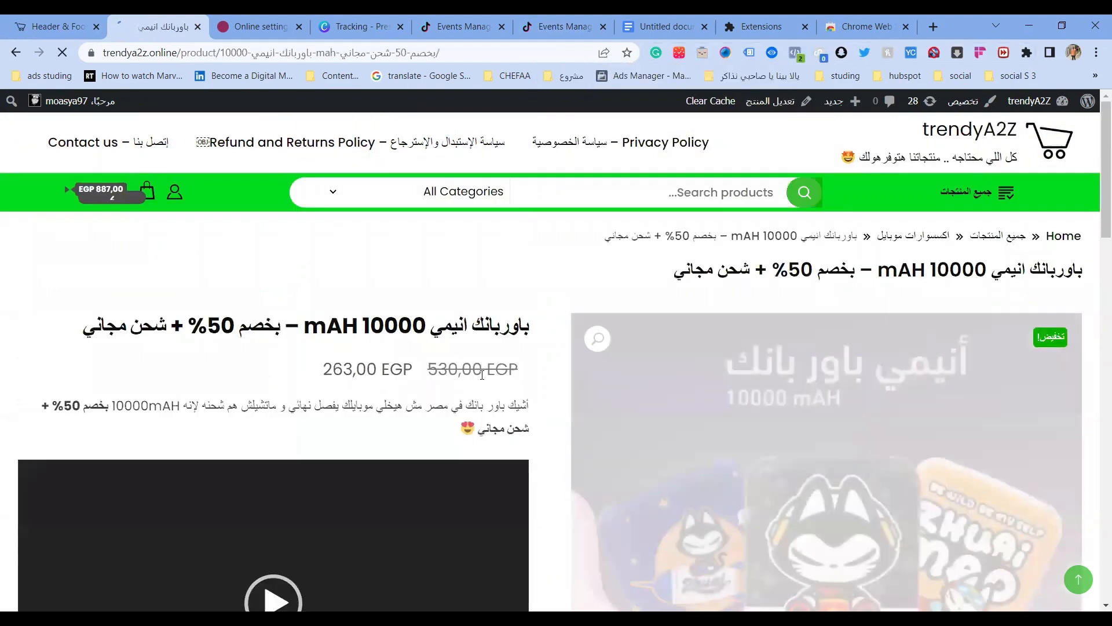
scroll(533, 317, "down", 3)
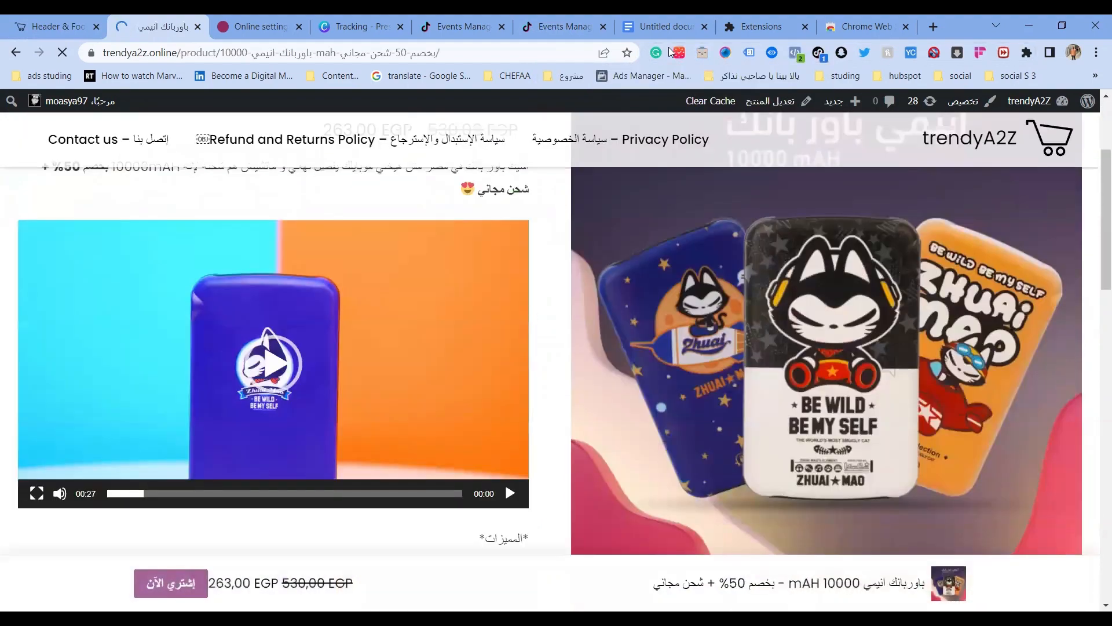
left_click(796, 52)
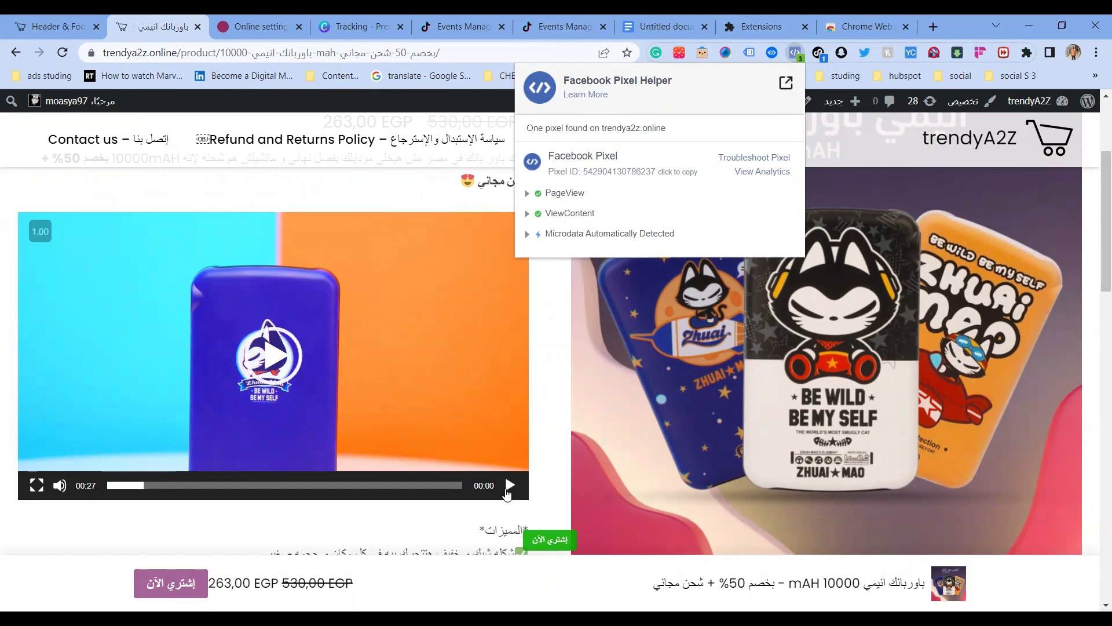
scroll(507, 493, "down", 1)
scroll(505, 493, "down", 3)
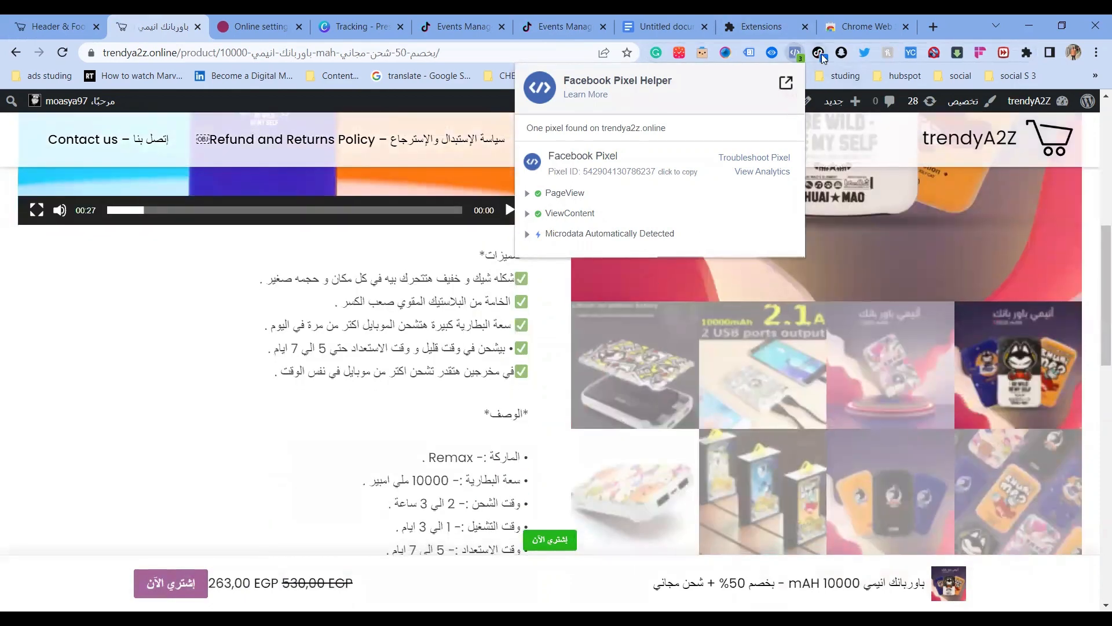
Check the TikTok pixel's events on the power bank product page with TikTok Pixel Helper.
left_click(819, 53)
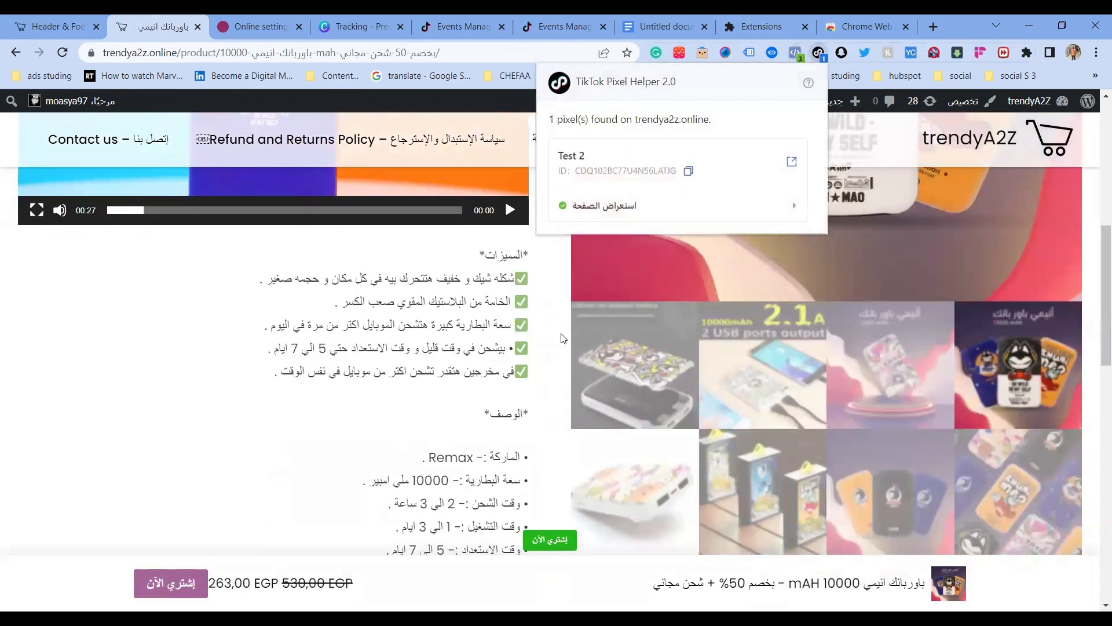
scroll(527, 405, "down", 2)
scroll(527, 405, "up", 9)
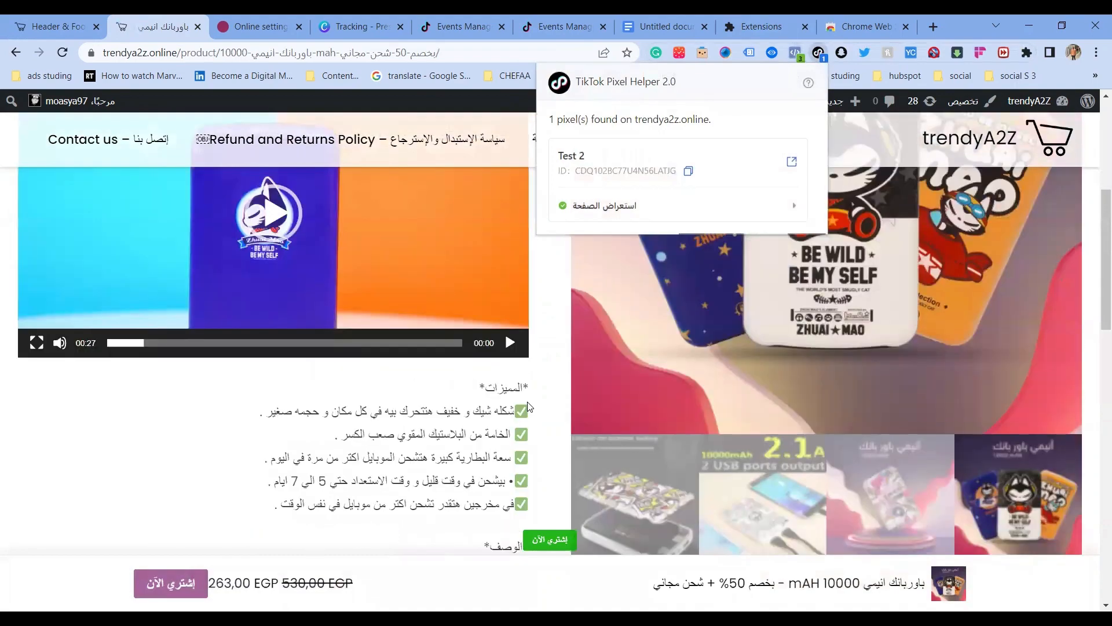
scroll(462, 414, "up", 2)
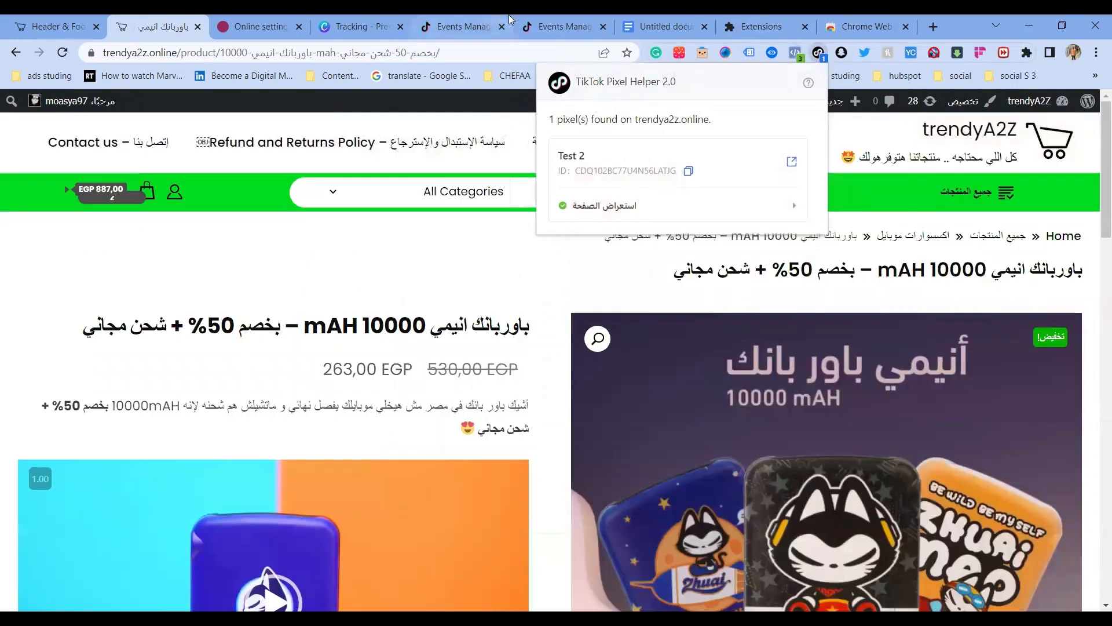
Return to the pixel code installation page in TikTok Events Manager and continue to event creation, keeping the cookie and Automatic Advanced Matching settings.
left_click(574, 17)
scroll(635, 423, "down", 6)
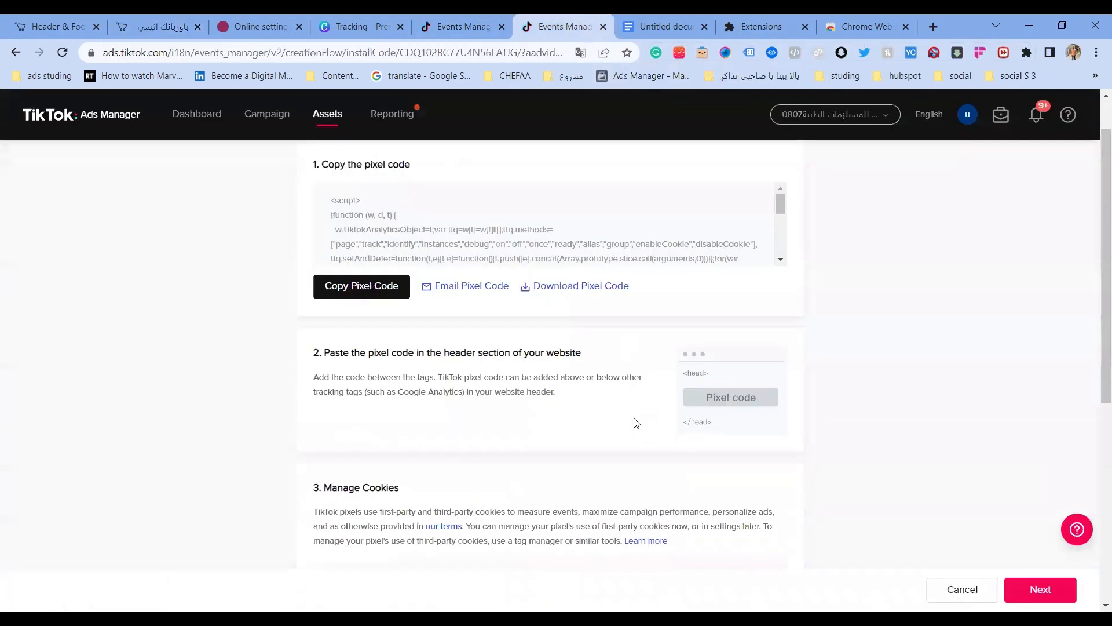
scroll(874, 512, "down", 1)
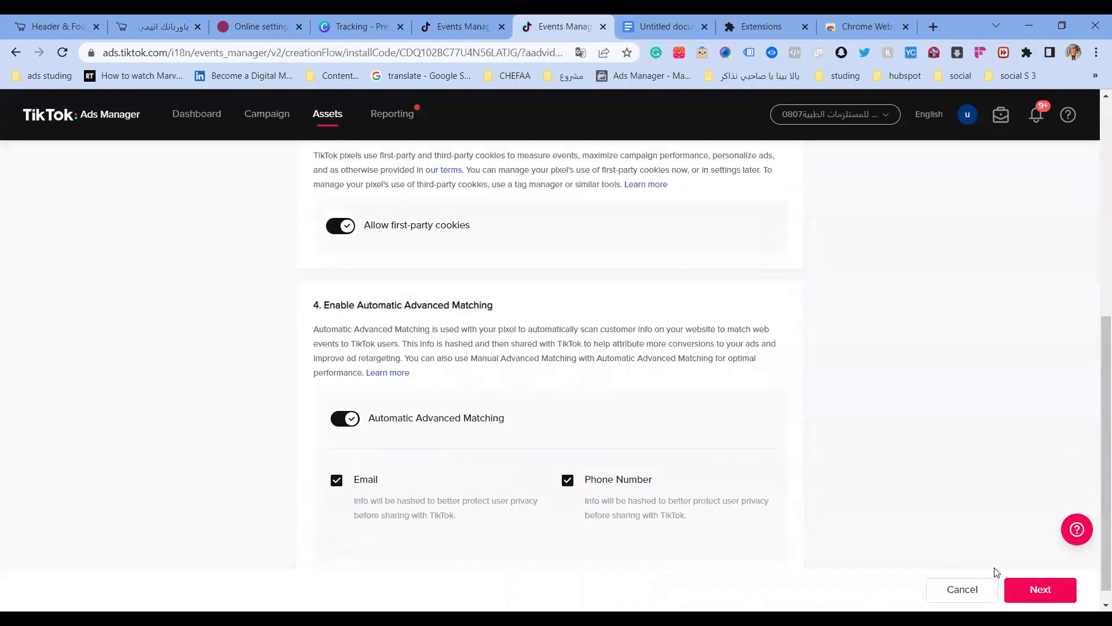
left_click(1020, 585)
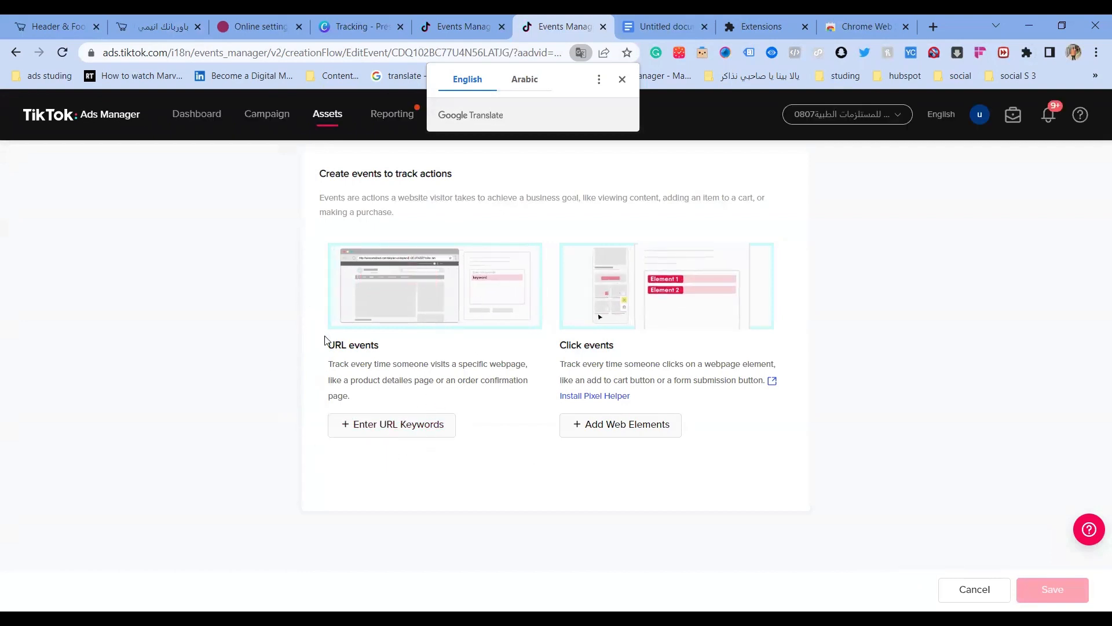
Copy the "/product" part of the power bank product page's address and return to event creation in TikTok Events Manager.
left_click(50, 21)
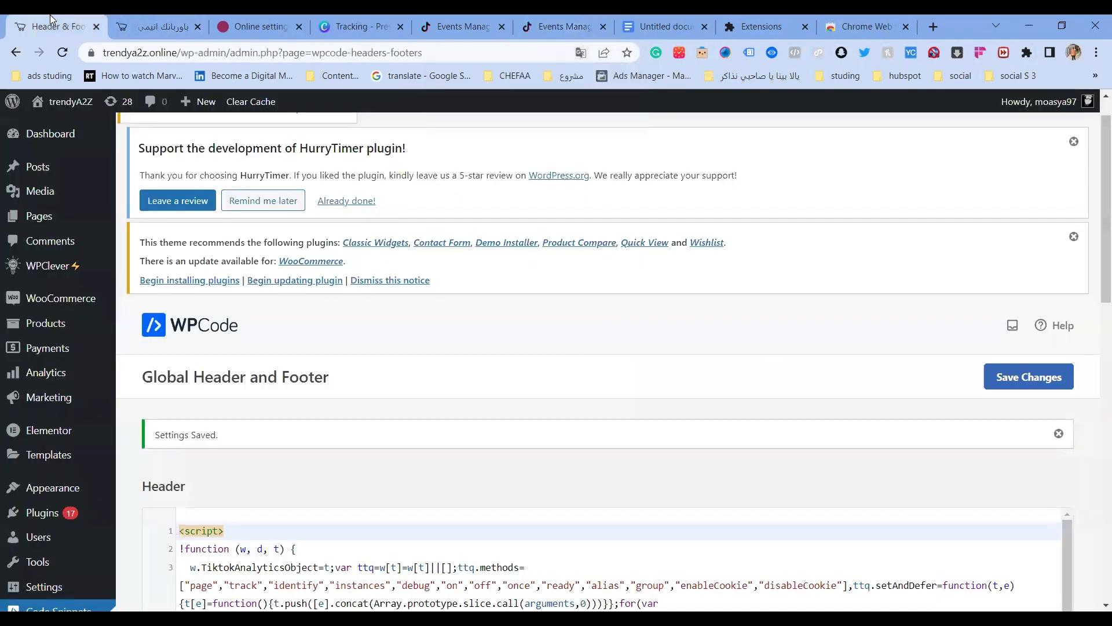
left_click(154, 26)
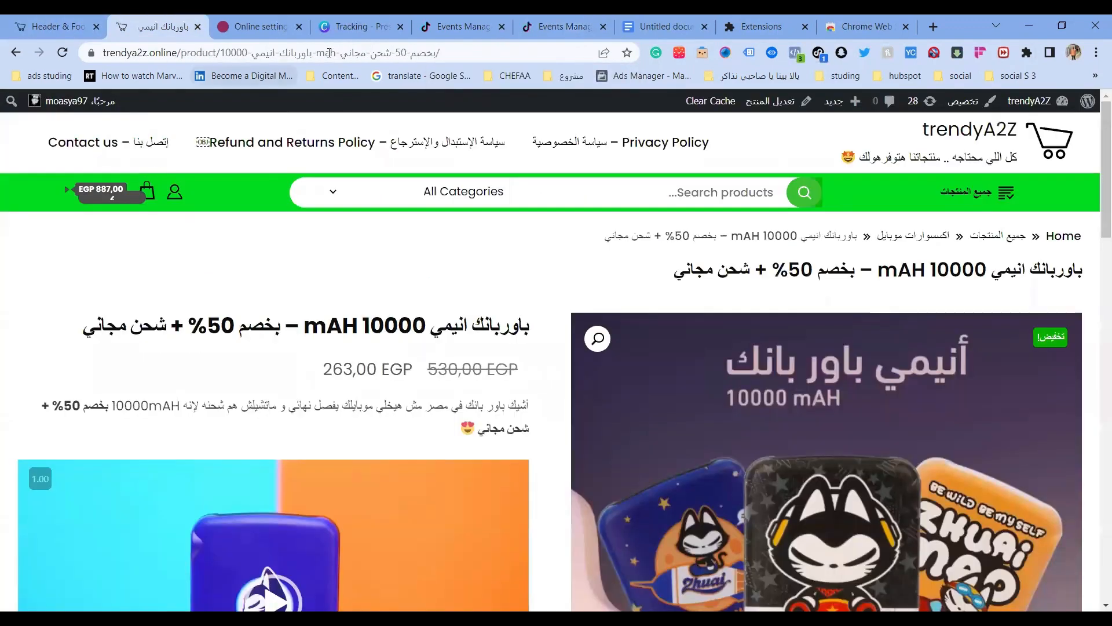
left_click(329, 52)
left_click(329, 53)
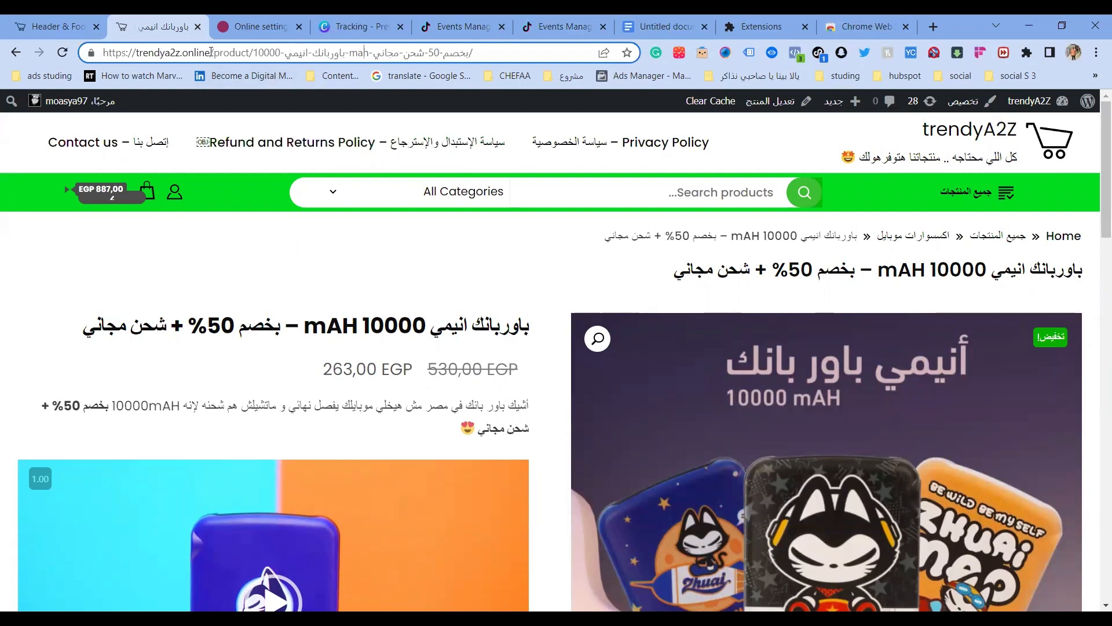
mouse_move(211, 52)
left_mouse_down()
mouse_move(250, 54)
mouse_move(205, 51)
left_mouse_up()
key("ctrl+c")
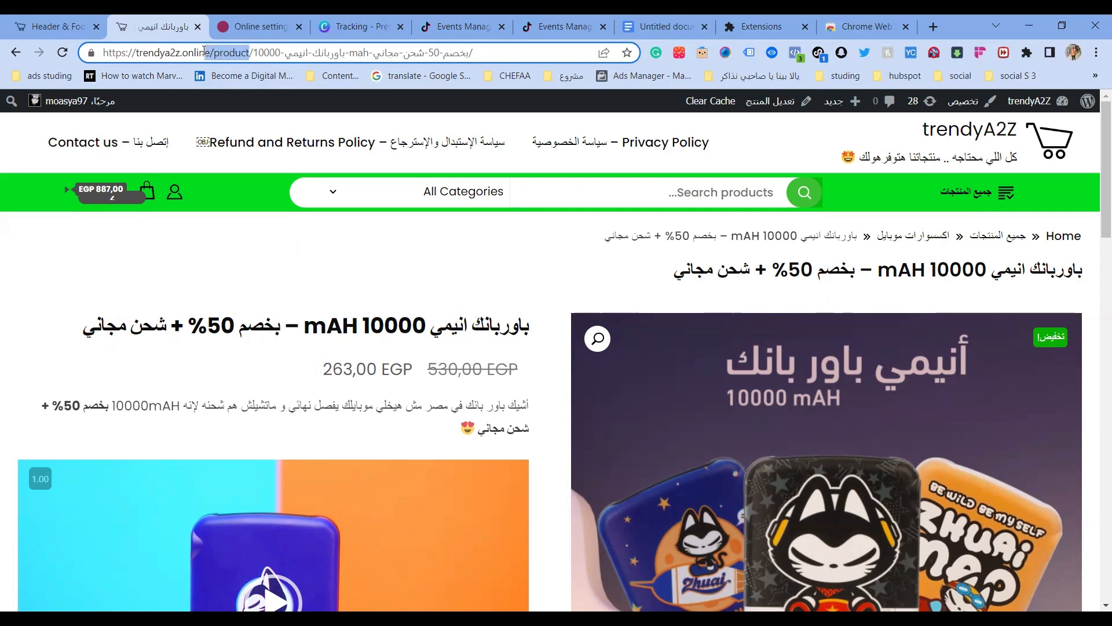
left_click(458, 19)
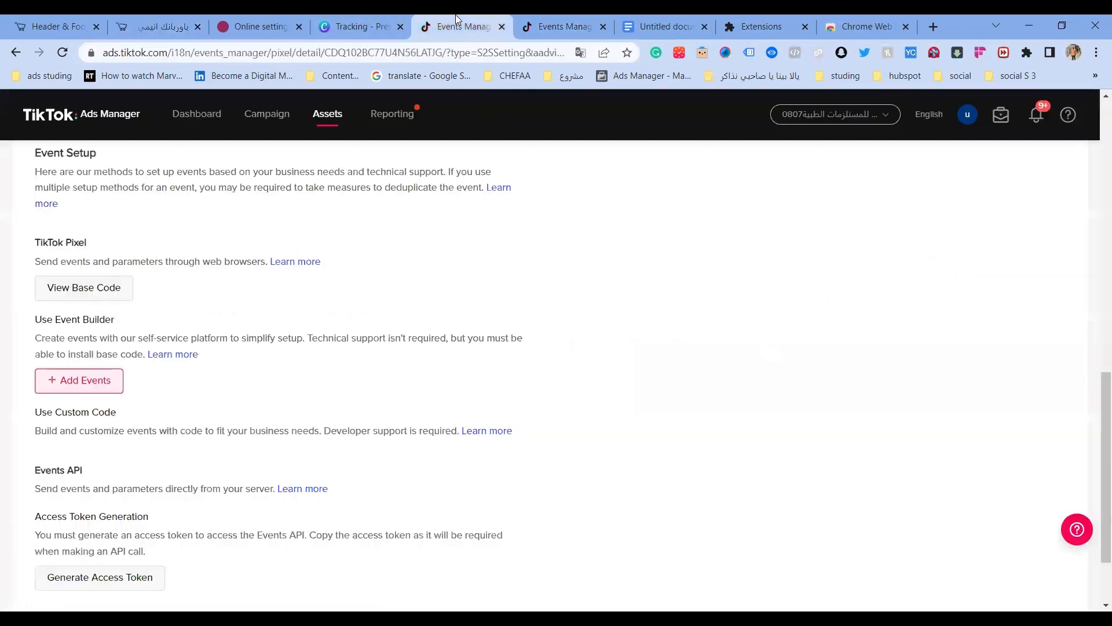
left_click(550, 21)
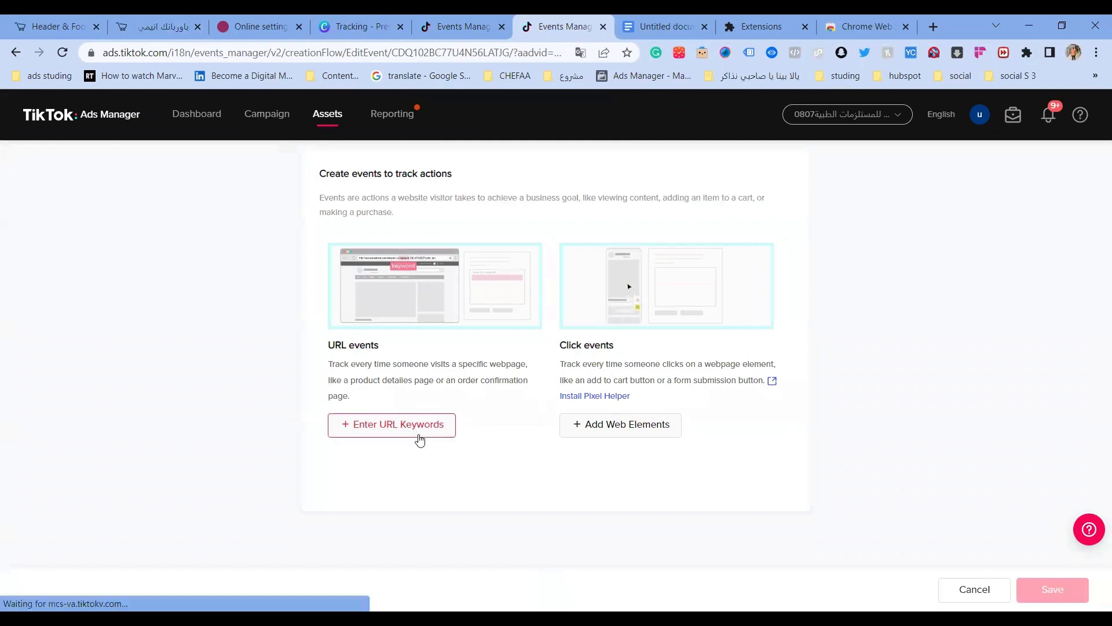
Add a URL keyword event and set its event type to View Content.
left_click(419, 439)
left_click(444, 270)
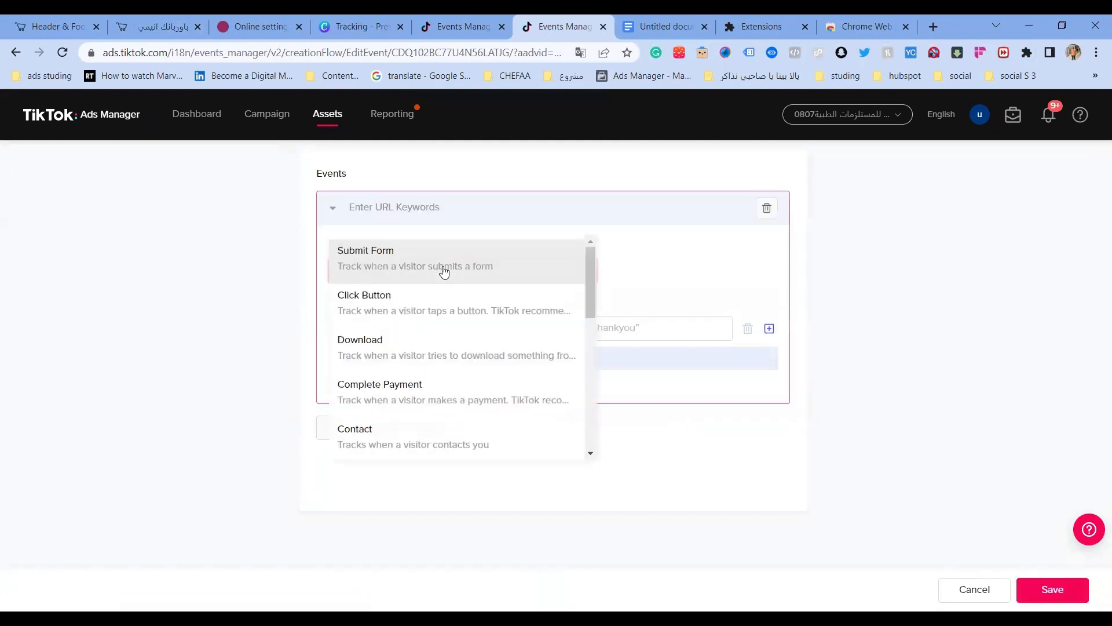
scroll(444, 442, "down", 3)
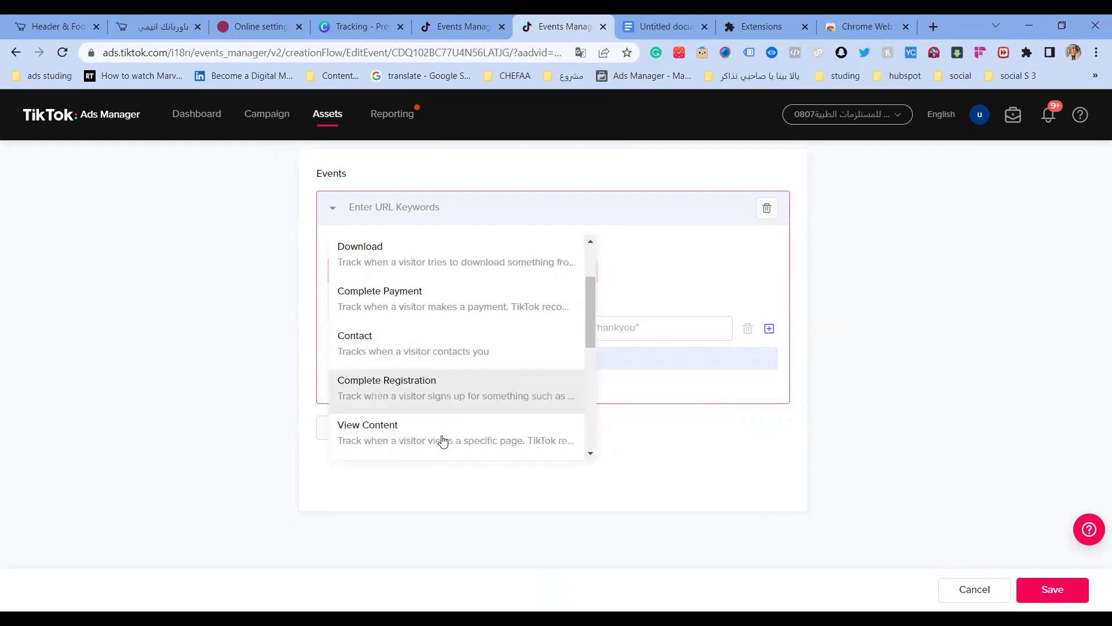
left_click(460, 394)
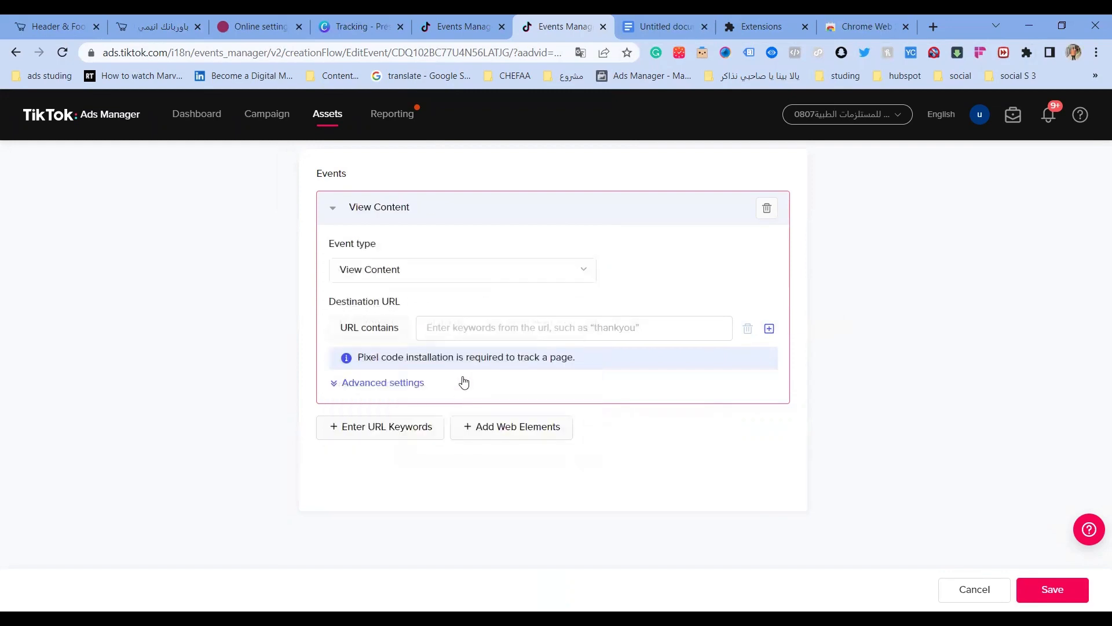
Set the View Content event's destination URL keyword to /product, checking it against the product page's address.
left_click(492, 327)
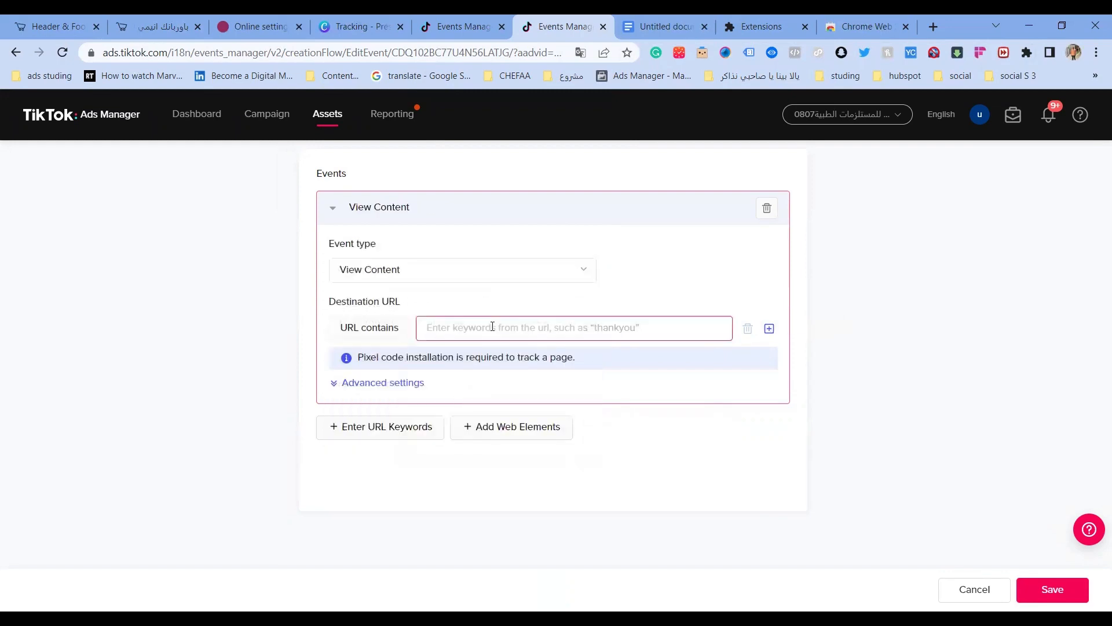
left_click(157, 26)
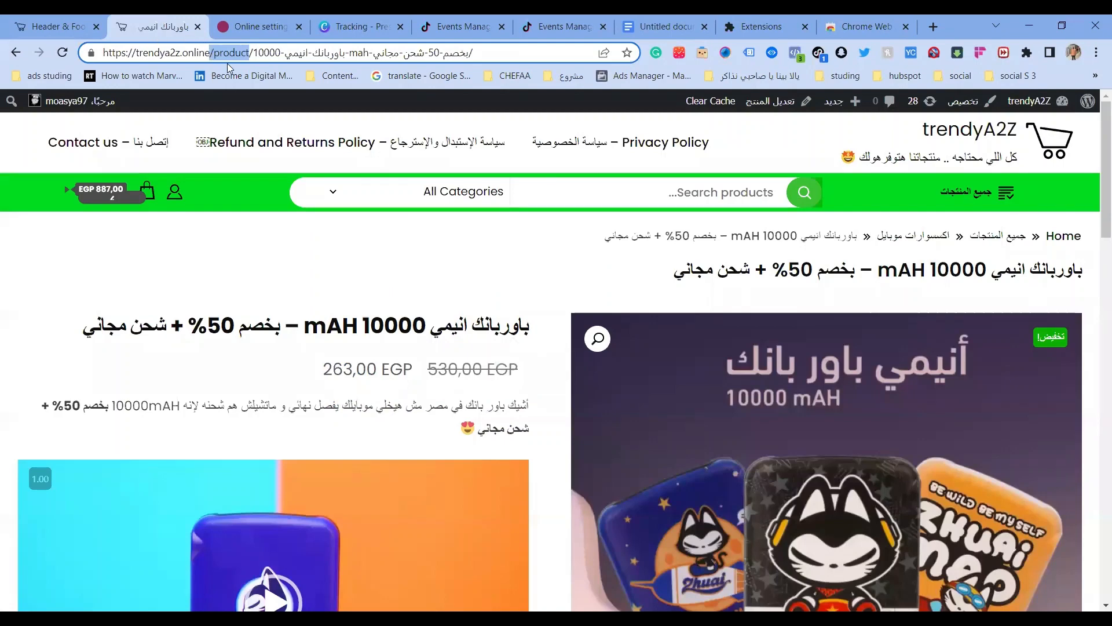
left_click(462, 26)
left_click(559, 20)
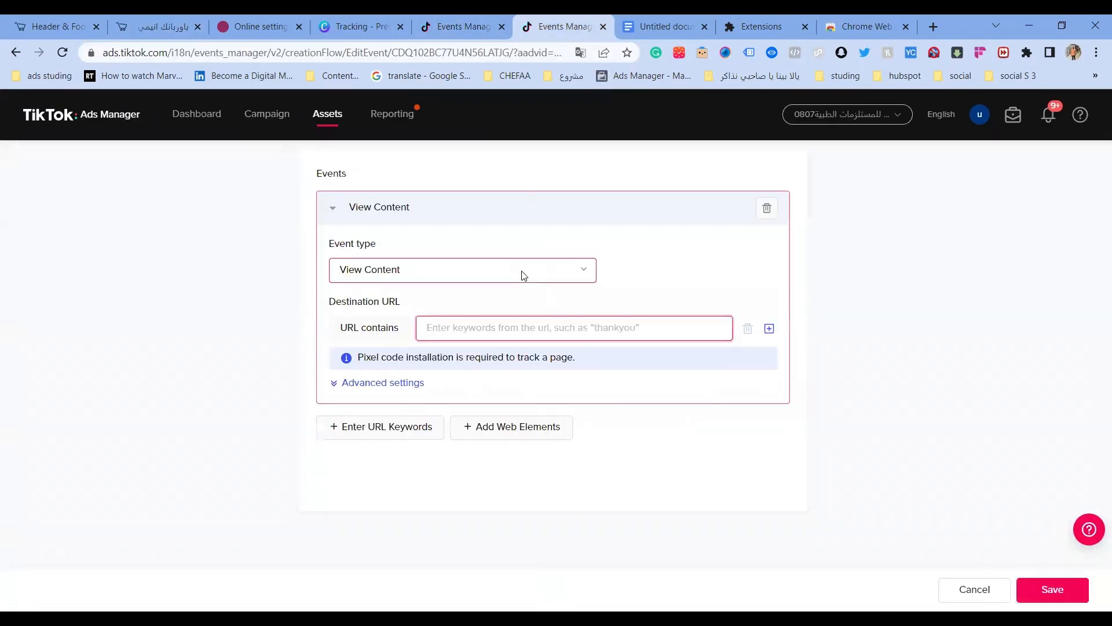
key("ctrl+v")
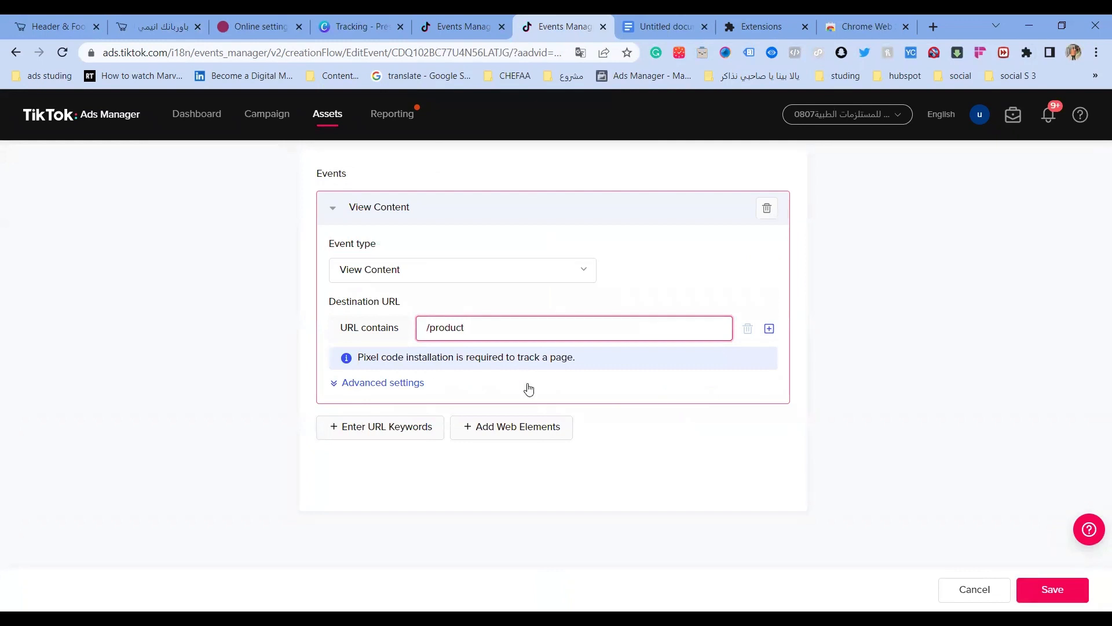
left_click(634, 396)
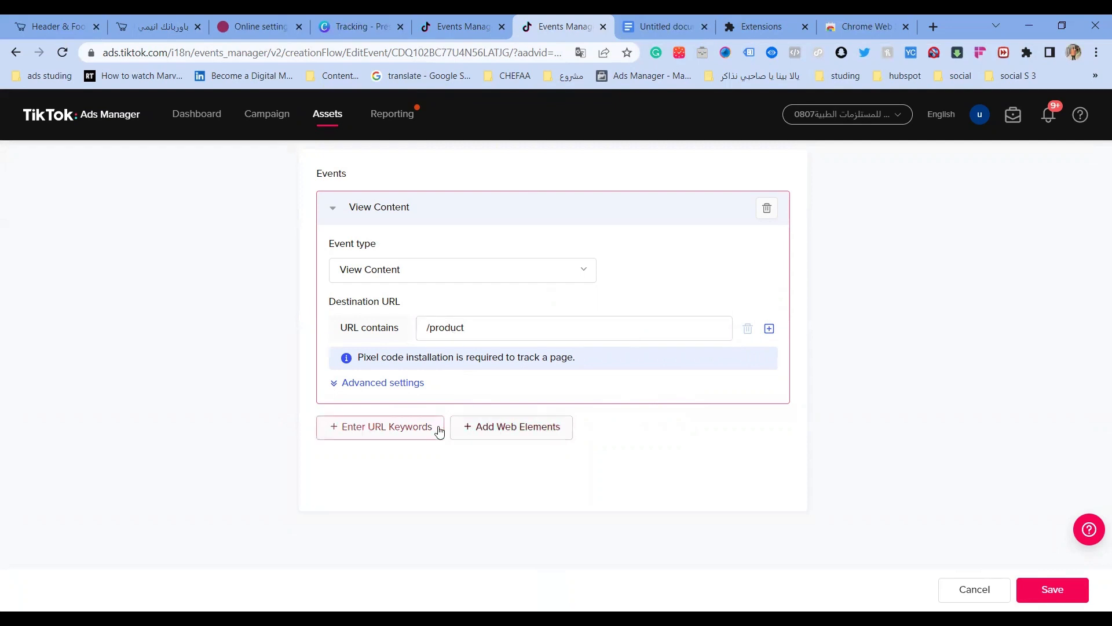
left_click(516, 432)
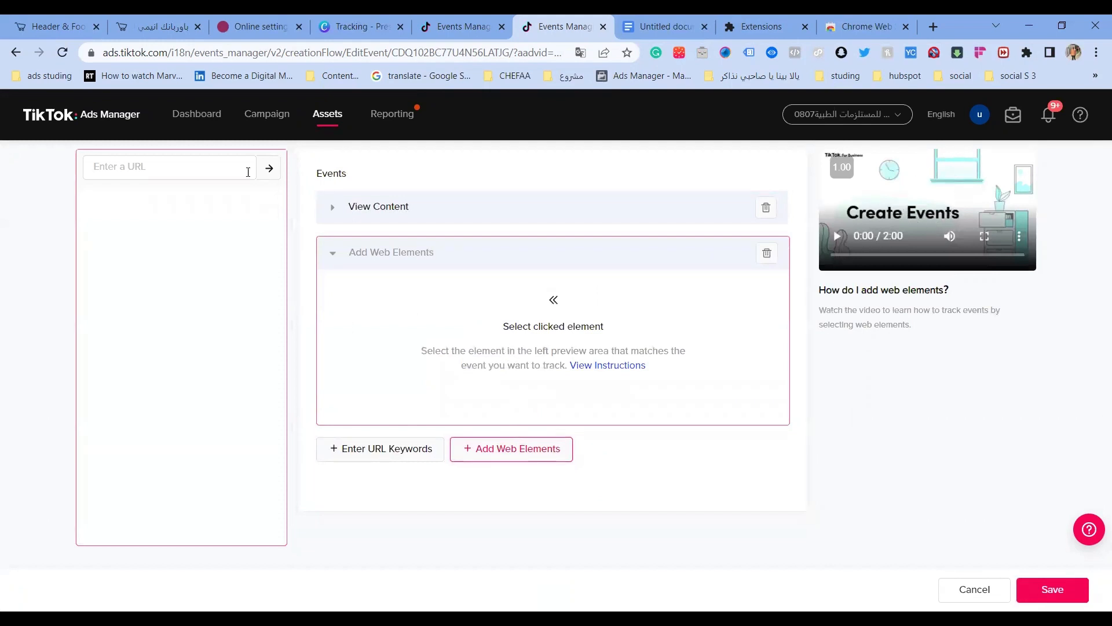
left_click(200, 165)
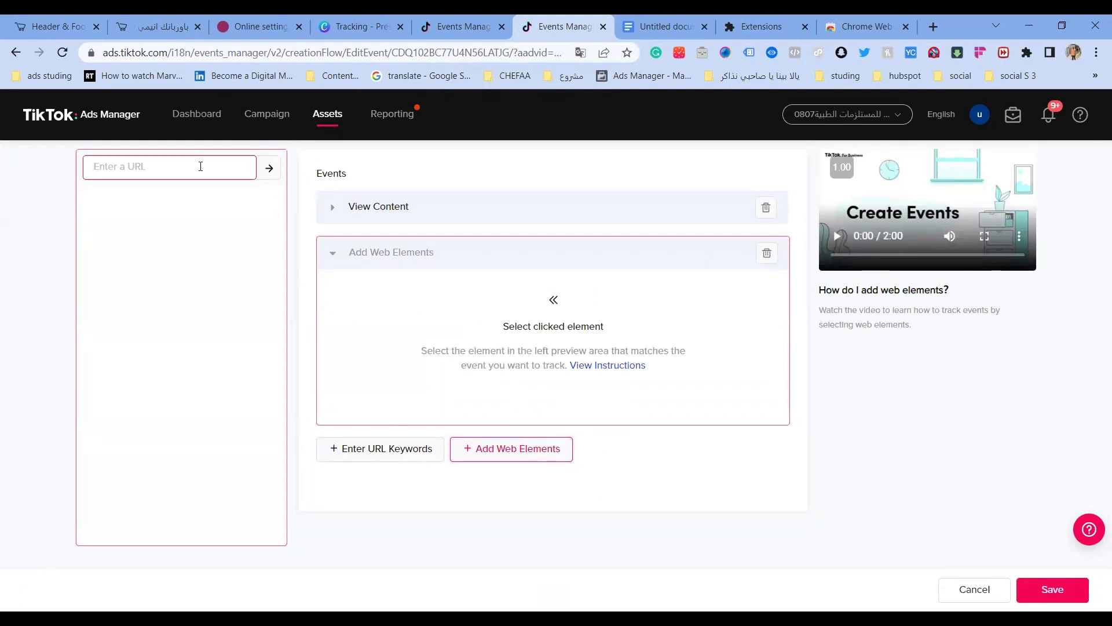
left_click(35, 23)
left_click(153, 24)
left_click(163, 53)
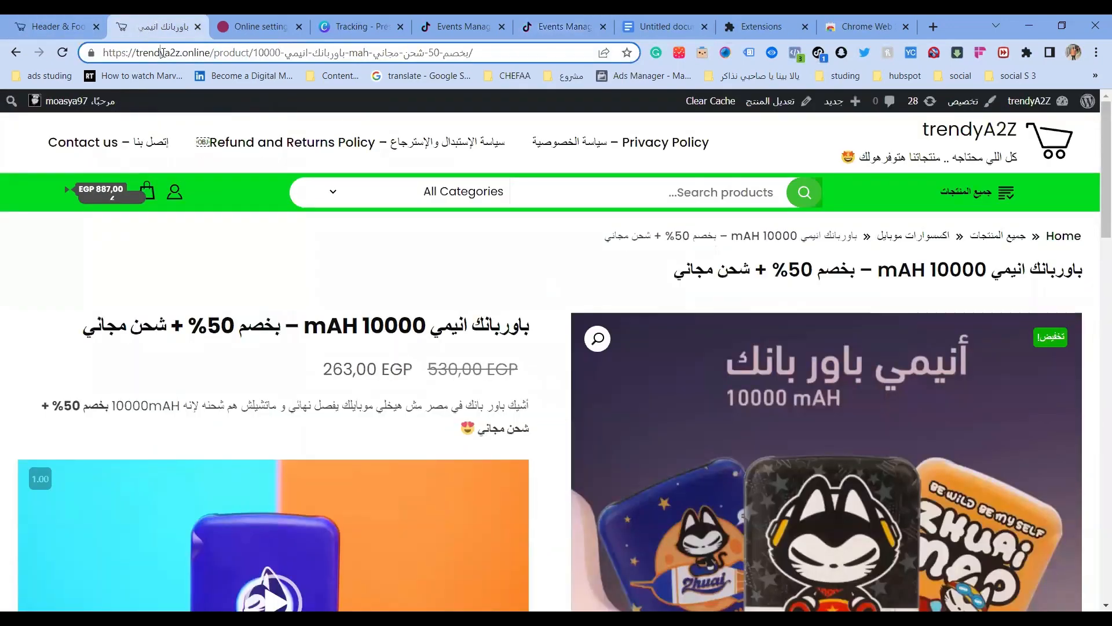
left_click_drag(210, 53, 103, 58)
key("ctrl+c")
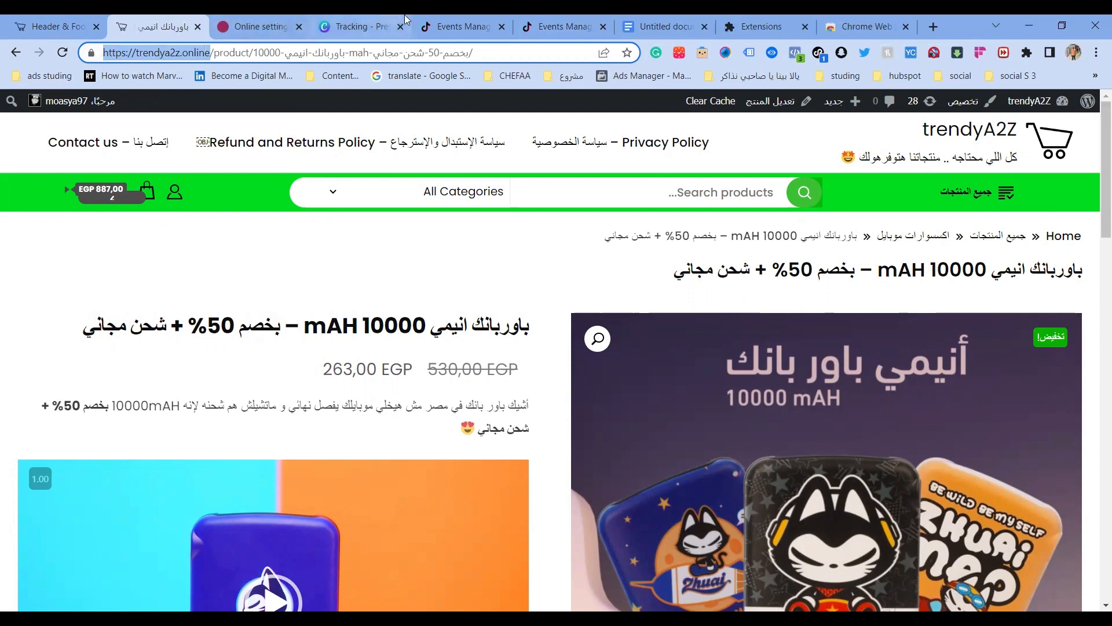
Return to TikTok Events Manager and load the copied store address in the web element preview.
left_click(463, 26)
left_click(577, 18)
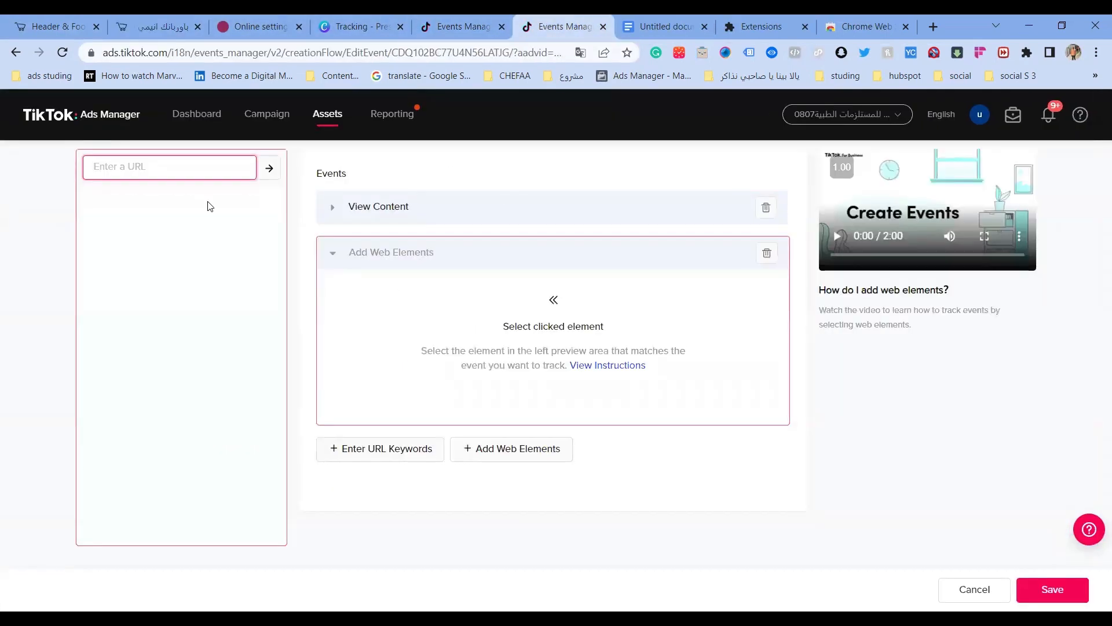
key("ctrl+v")
left_click(270, 171)
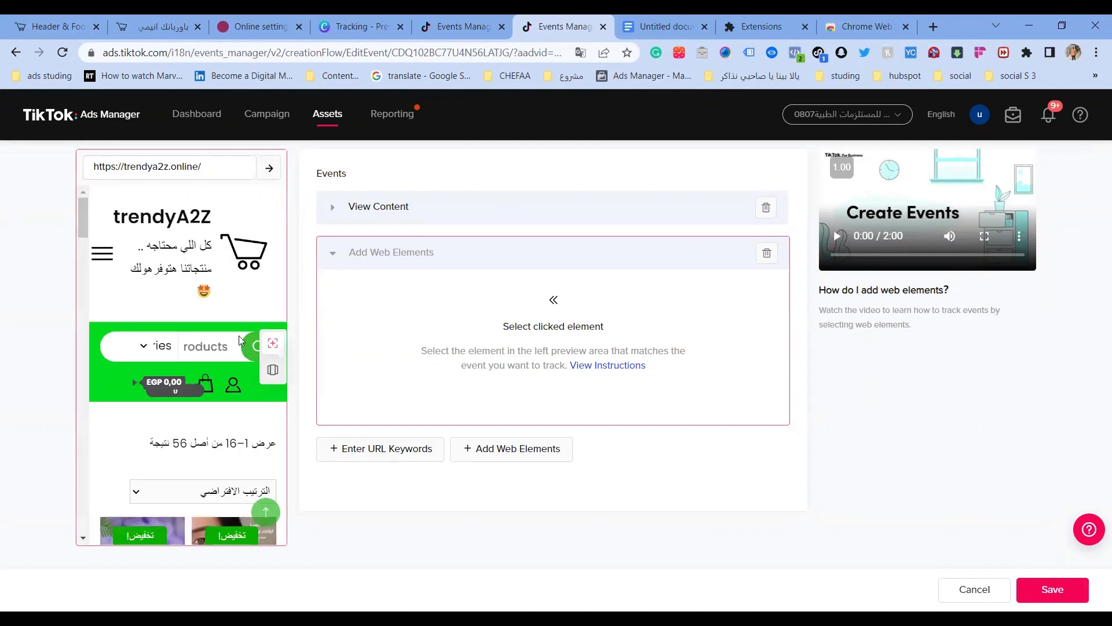
Browse the store's products in the preview and use the "إشتري الآن" button of the six-piece body lotion product.
scroll(241, 342, "down", 5)
scroll(241, 342, "down", 1)
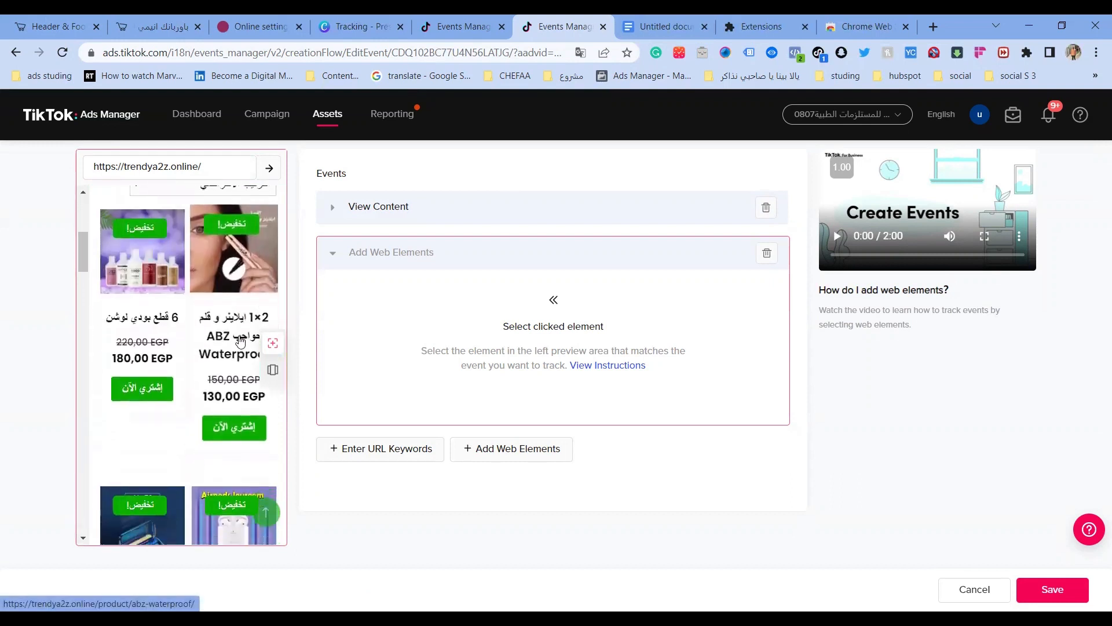
scroll(145, 393, "down", 1)
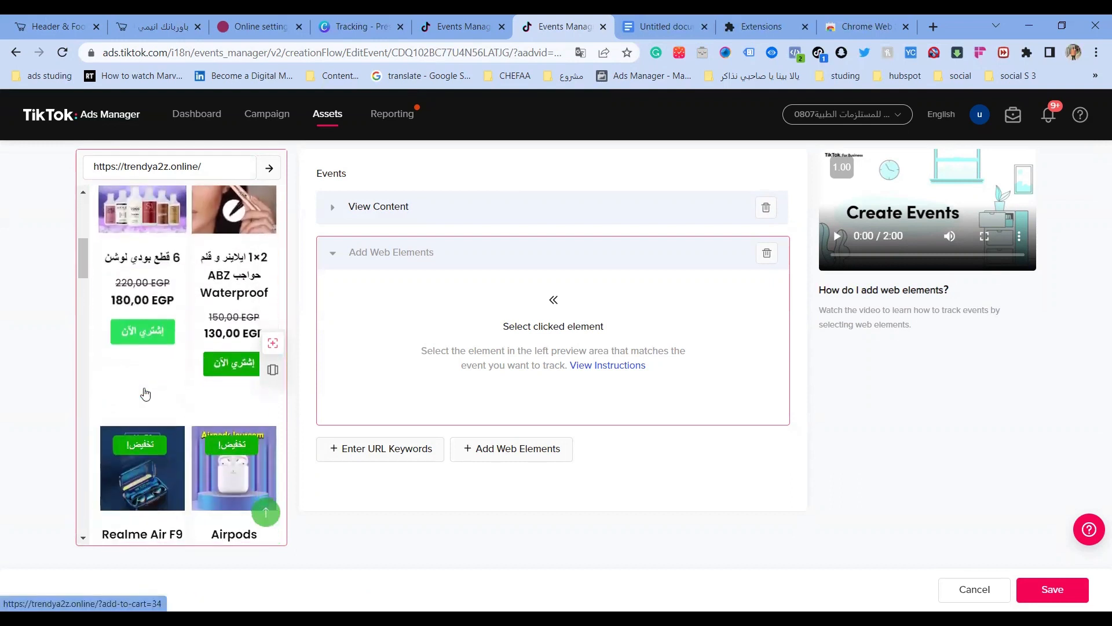
scroll(133, 406, "down", 2)
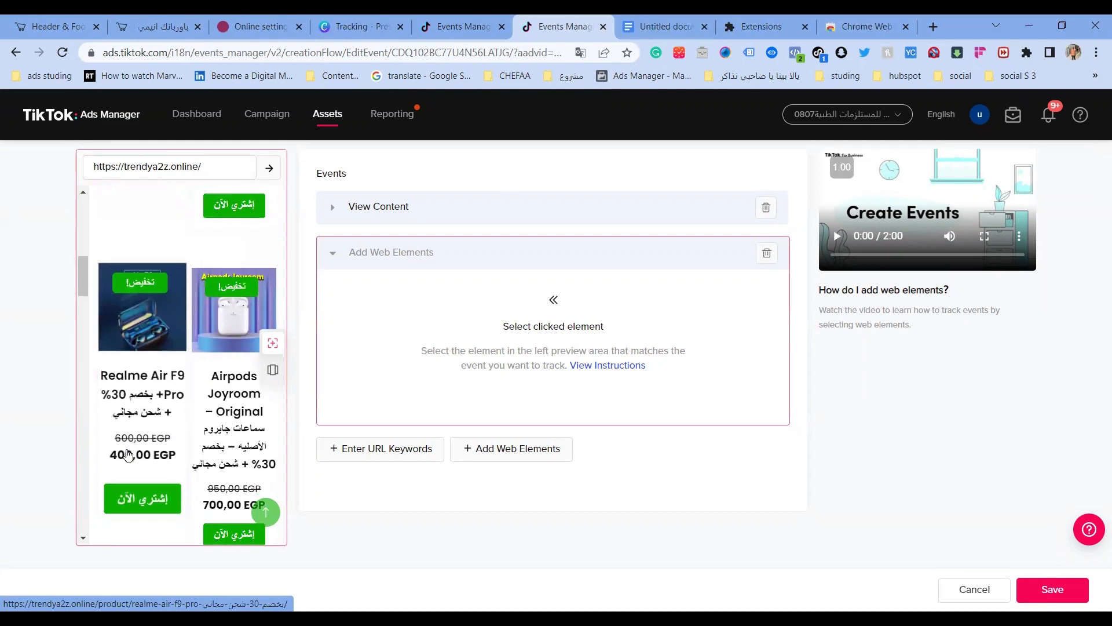
scroll(128, 451, "up", 4)
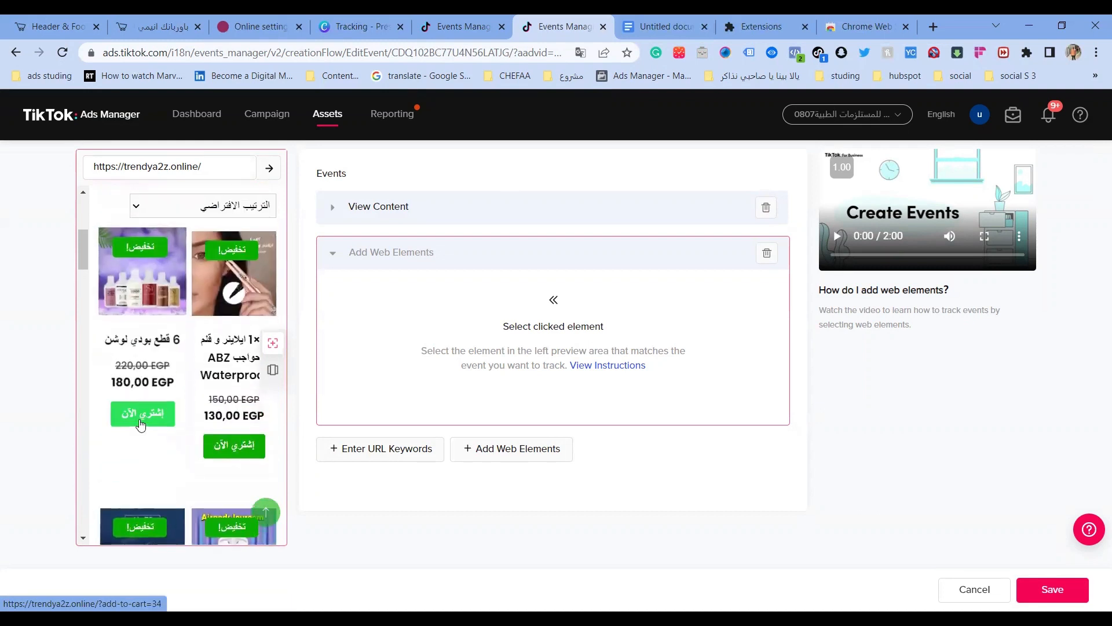
left_click(140, 424)
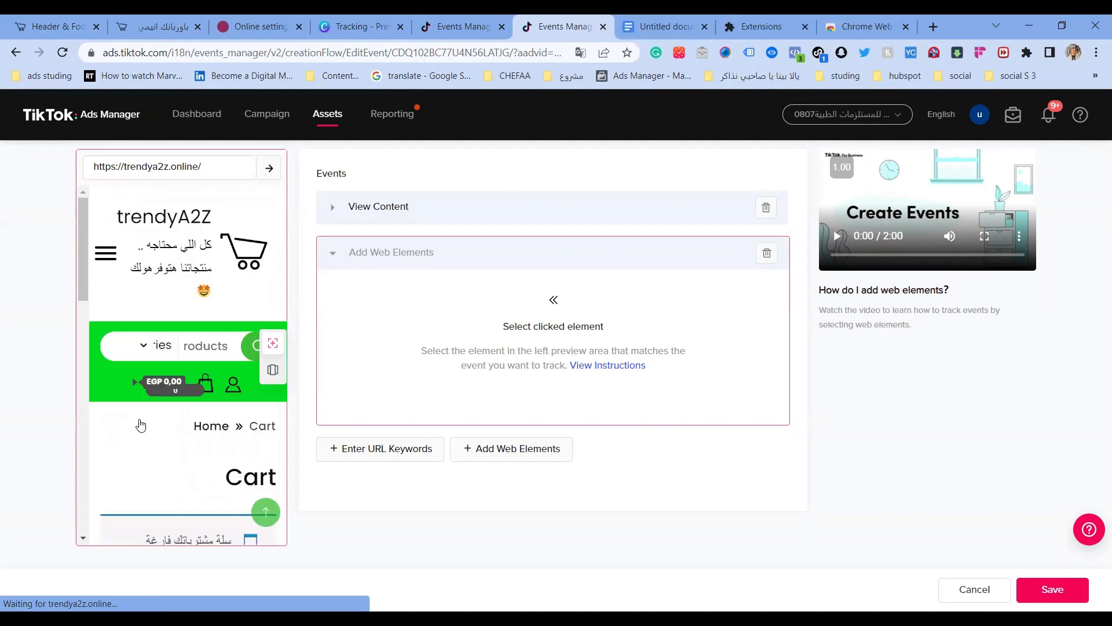
left_click(140, 425)
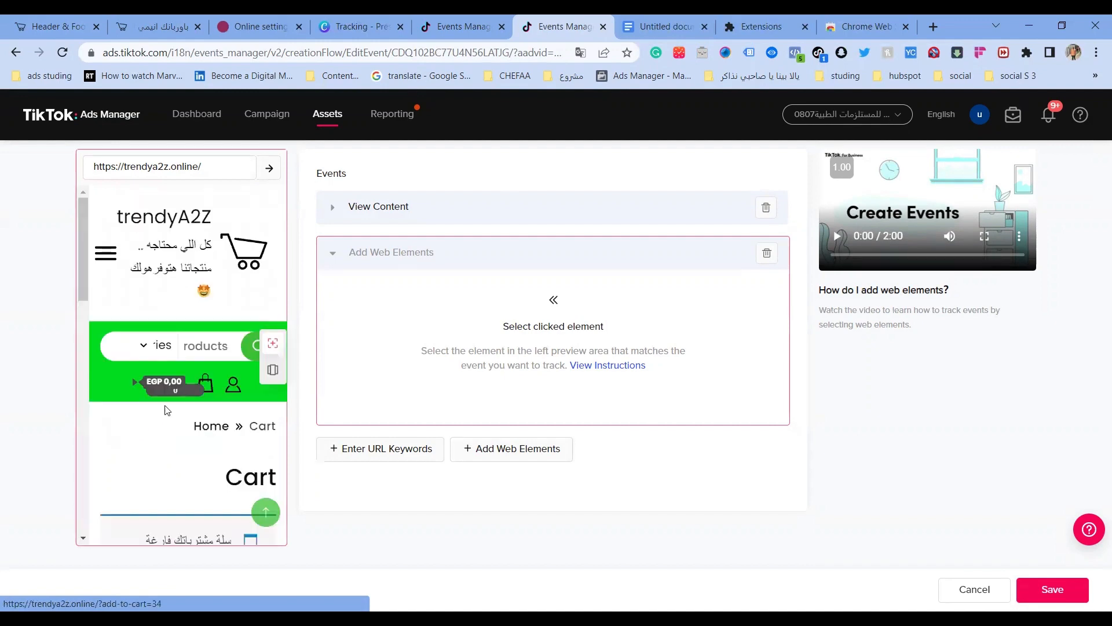
Examine the cart page in the preview and read the instructions on Element Selection and Navigation modes.
scroll(197, 452, "down", 5)
scroll(210, 477, "down", 4)
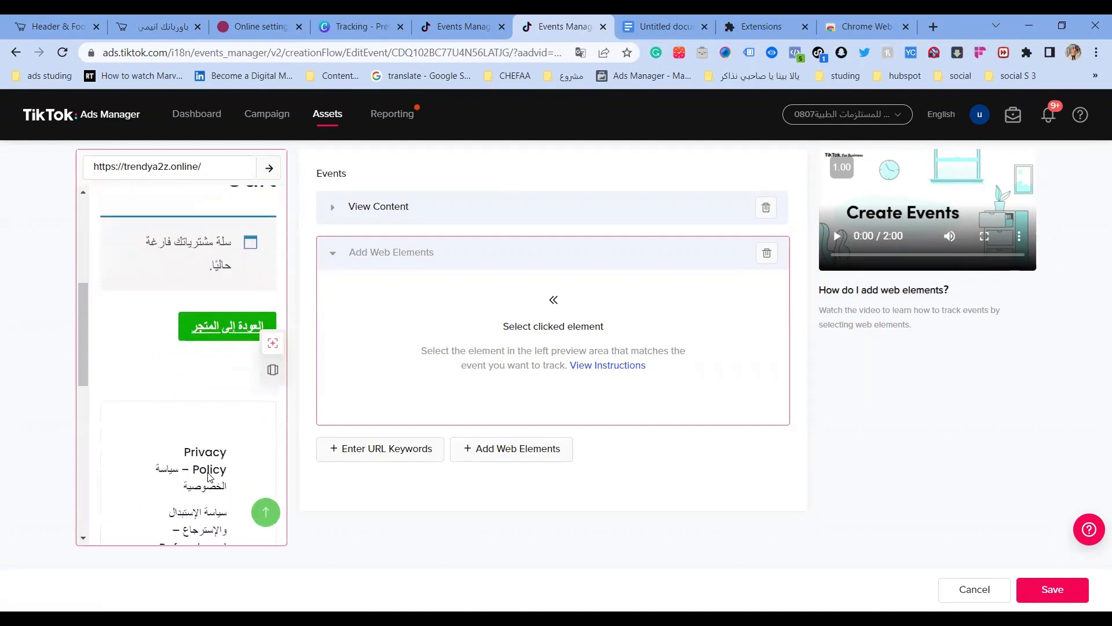
scroll(198, 427, "up", 10)
scroll(249, 440, "down", 3)
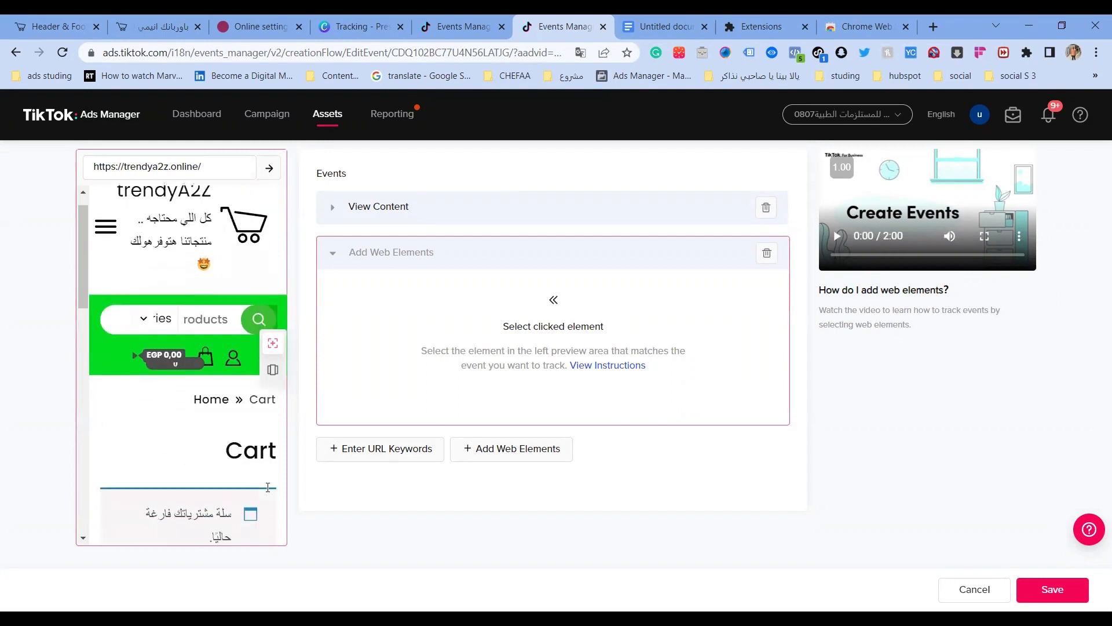
scroll(191, 290, "up", 3)
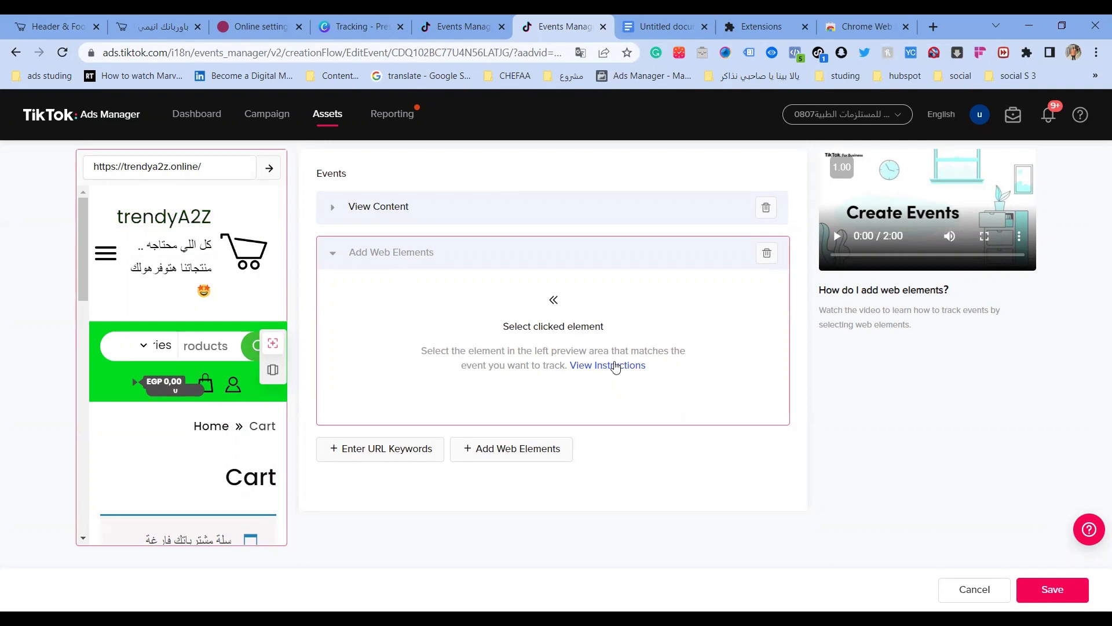
left_click(616, 368)
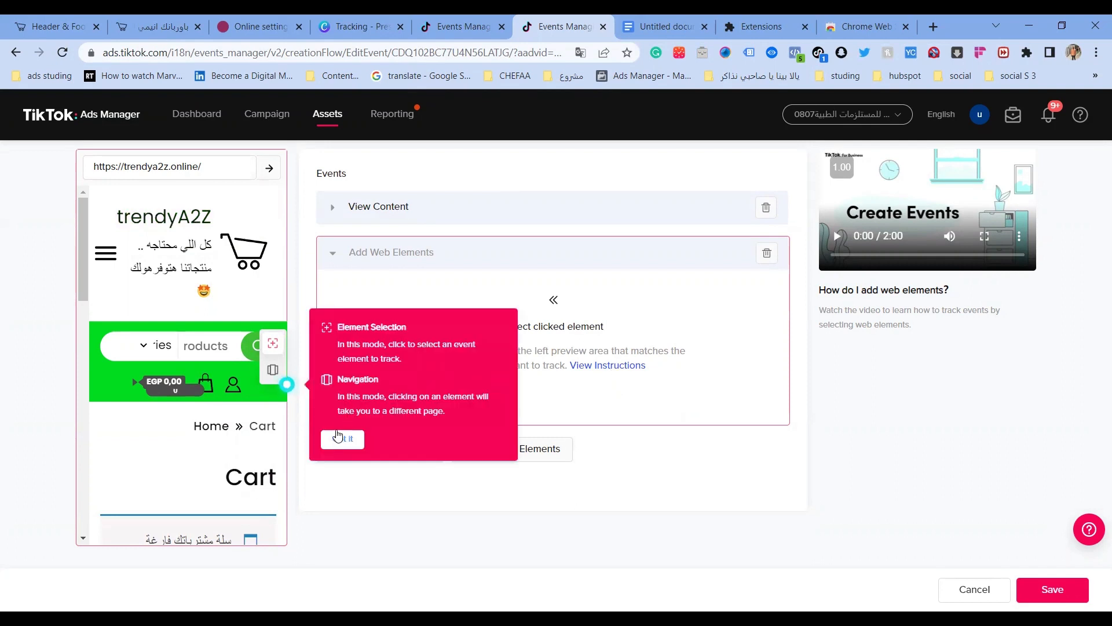
left_click(336, 439)
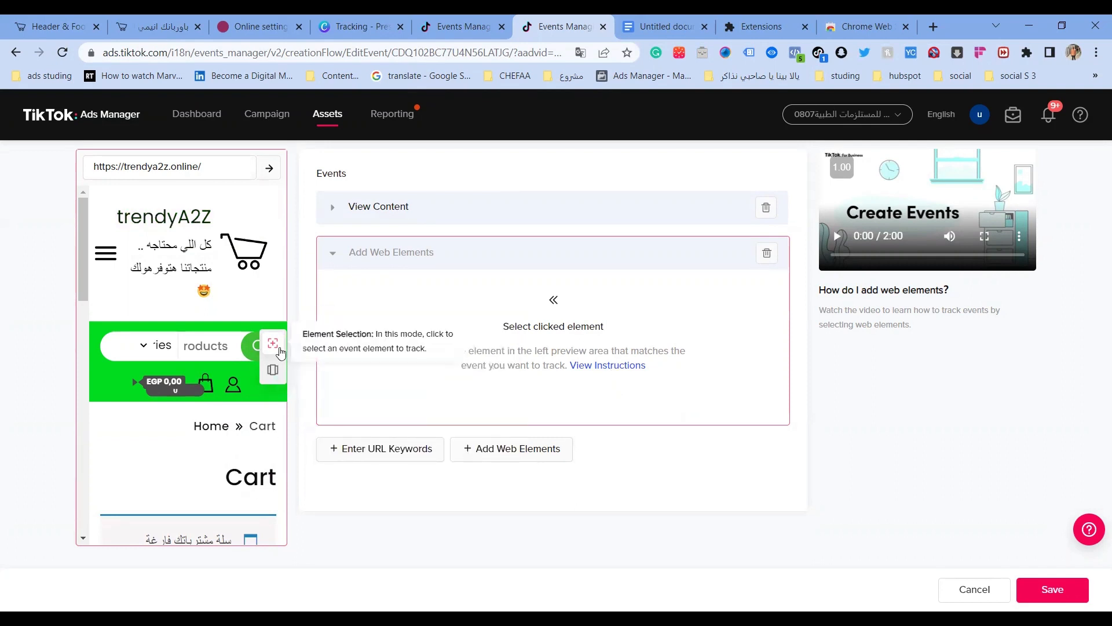
scroll(155, 397, "down", 3)
scroll(155, 400, "up", 3)
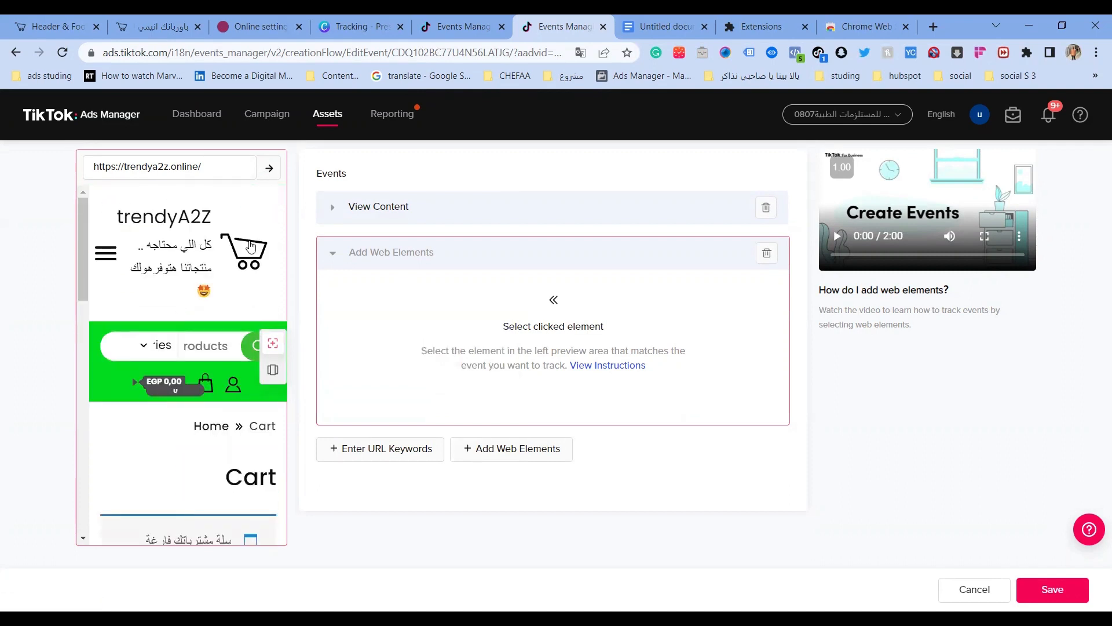
Return to the store's home page in the preview and add the body lotion's "إشتري الآن" button as the clicked element.
left_click(250, 249)
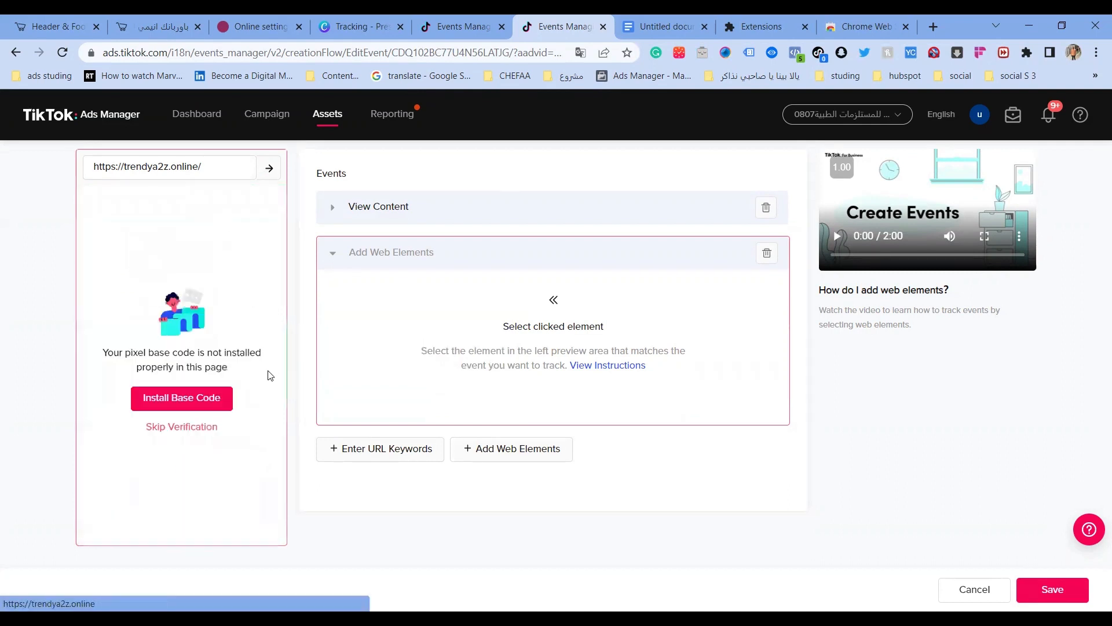
scroll(220, 417, "down", 5)
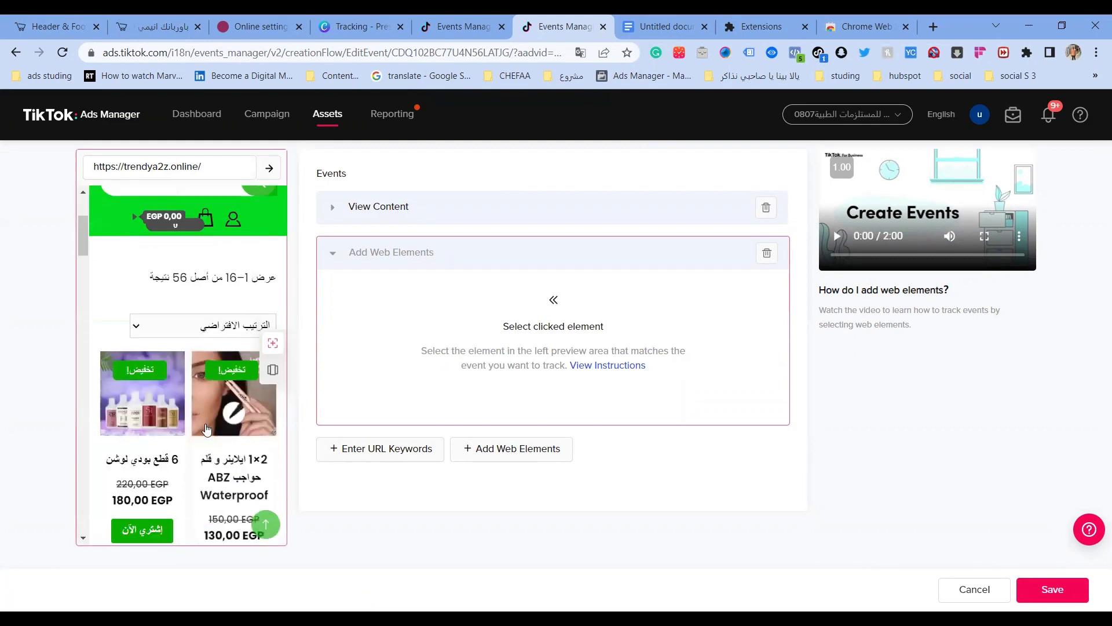
left_click(273, 345)
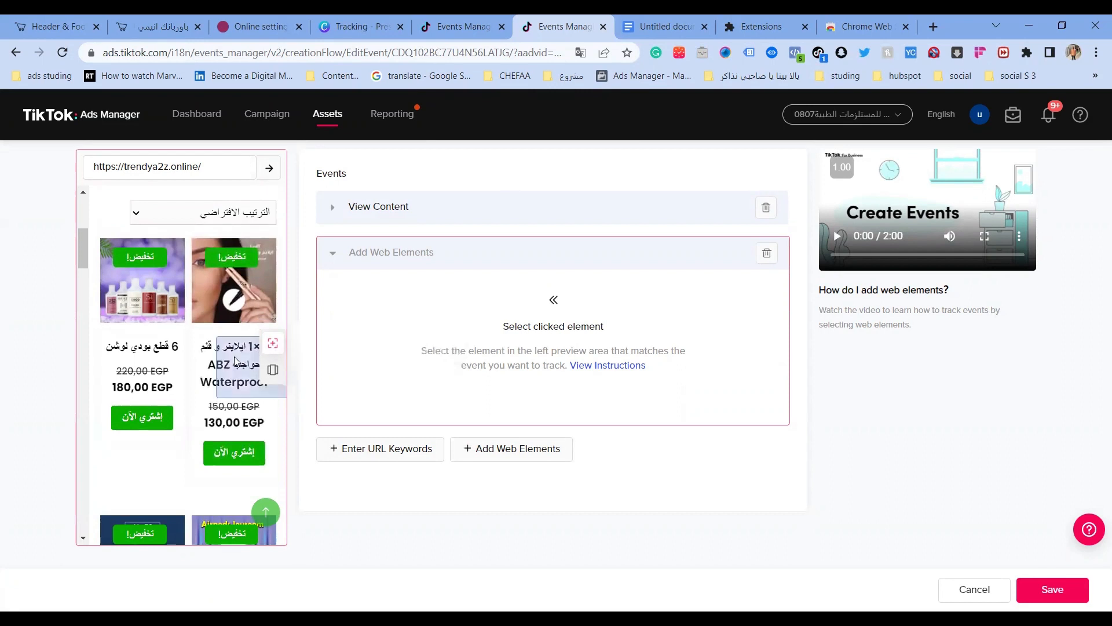
left_click(126, 421)
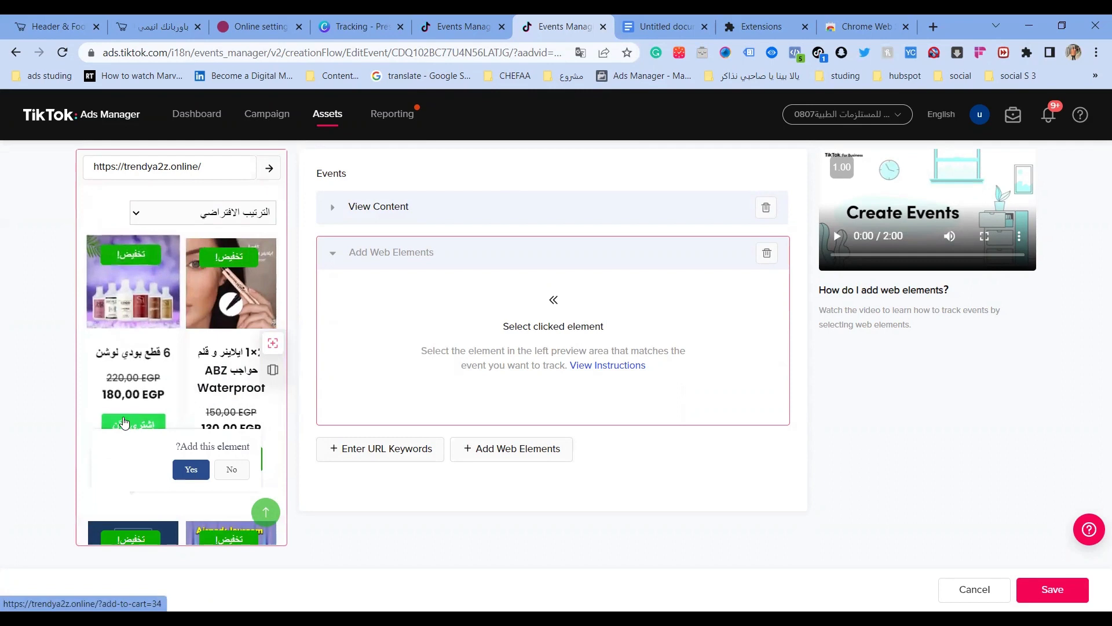
left_click(191, 469)
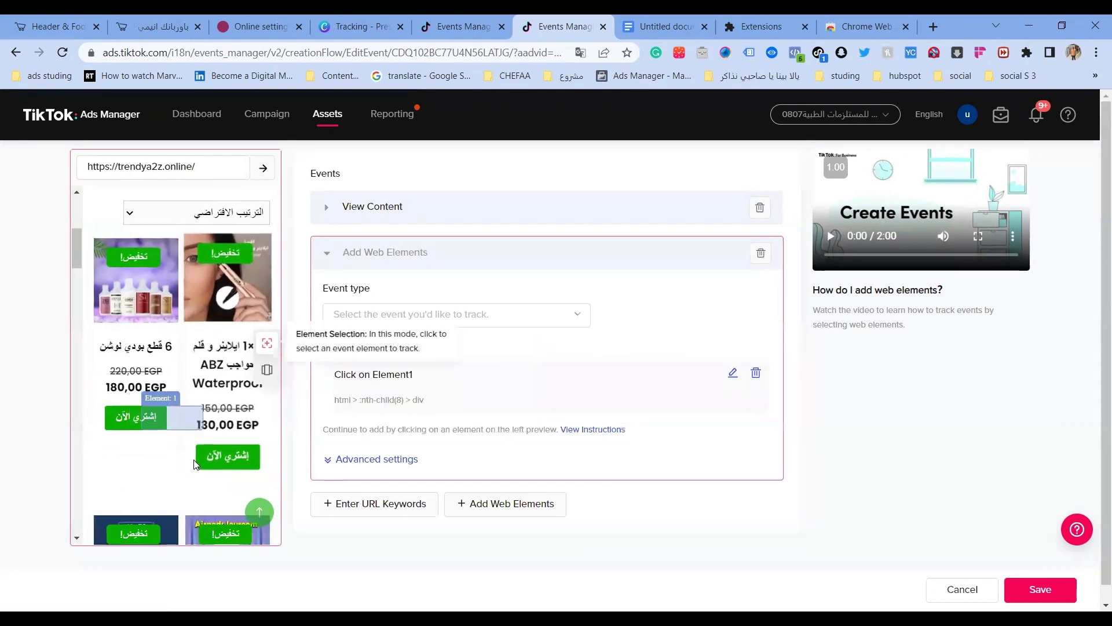
Set the event type of the new web element event to Add to Cart.
scroll(463, 431, "down", 1)
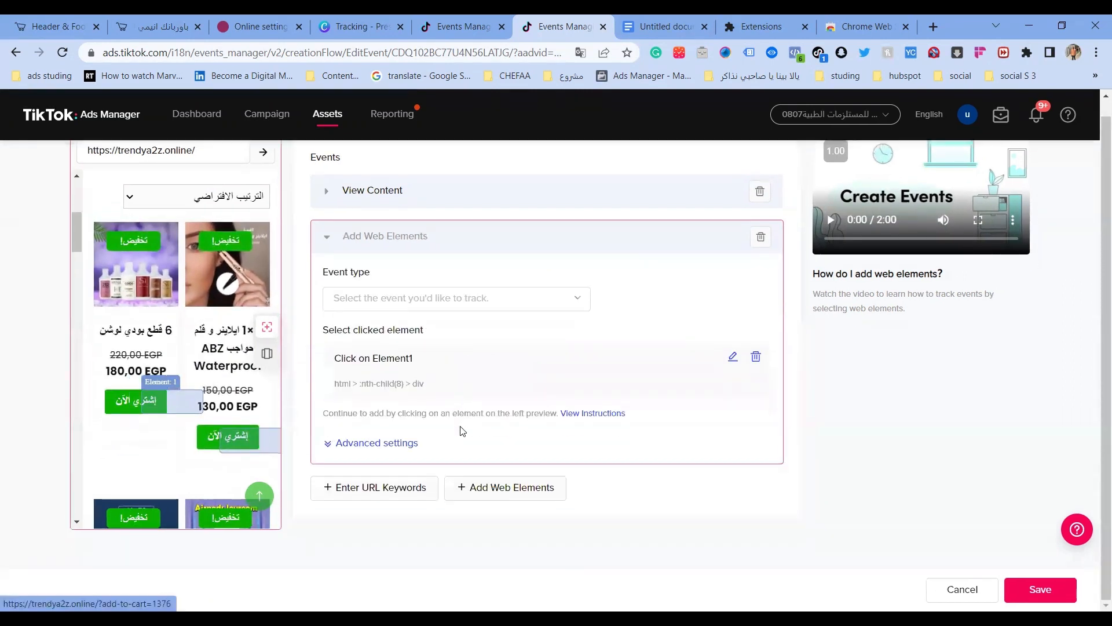
left_click(494, 297)
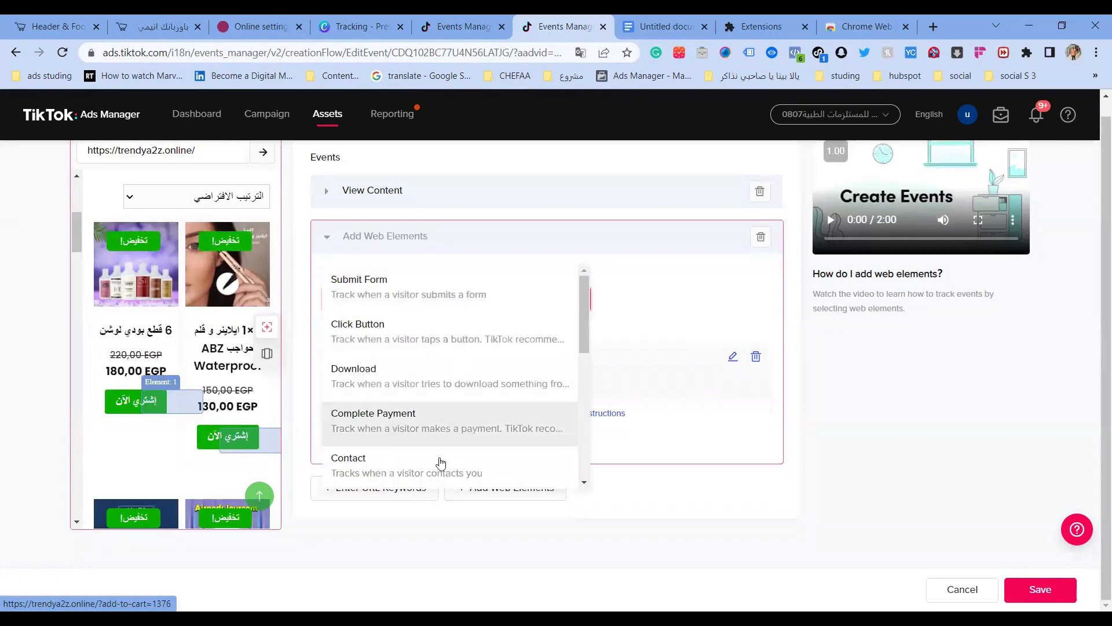
scroll(438, 480, "down", 1)
scroll(438, 481, "down", 3)
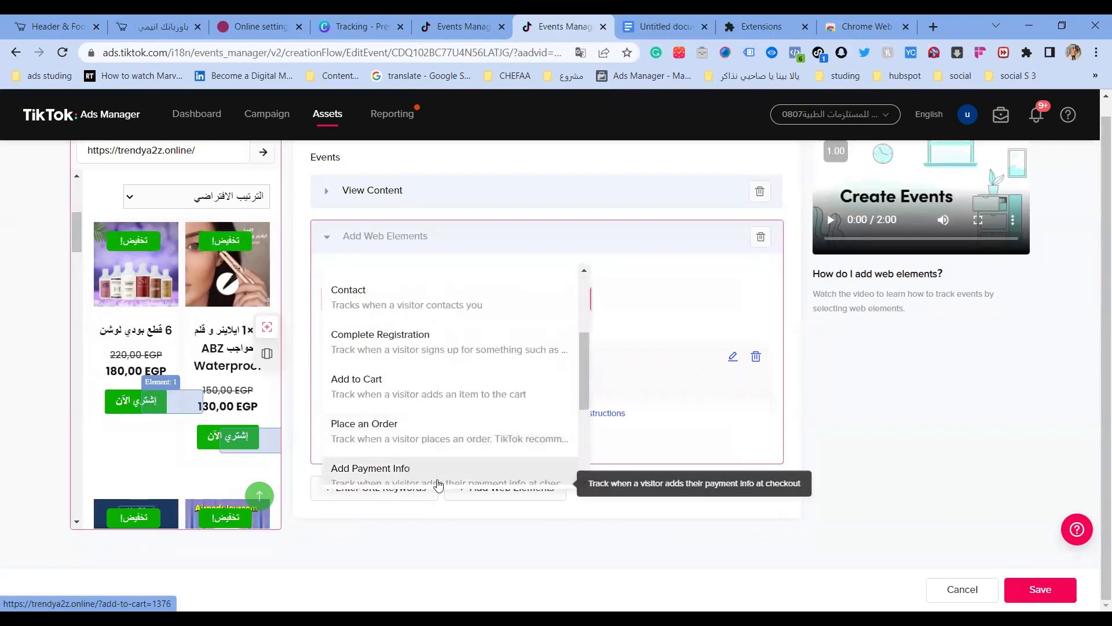
left_click(465, 384)
scroll(619, 392, "up", 1)
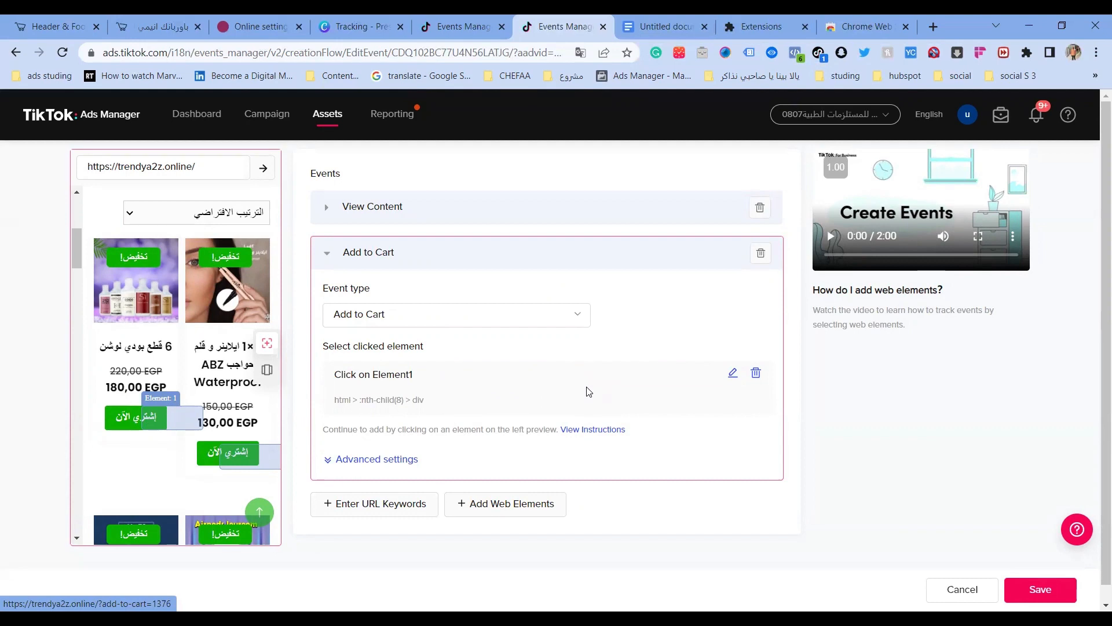
Review the settings of the View Content and Add to Cart events.
left_click(547, 217)
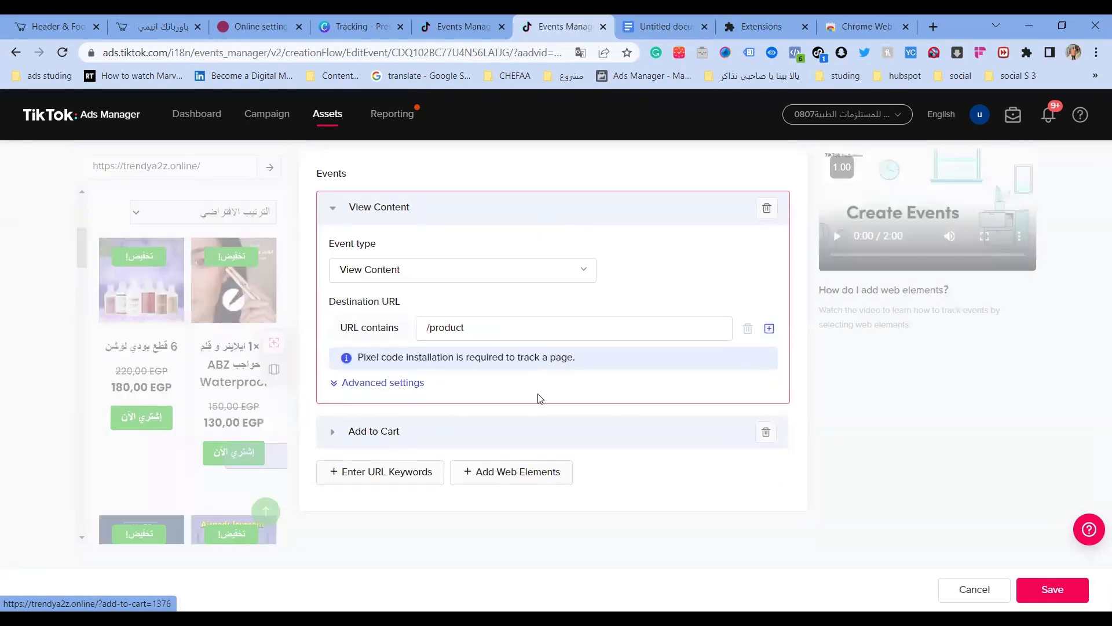
left_click(609, 446)
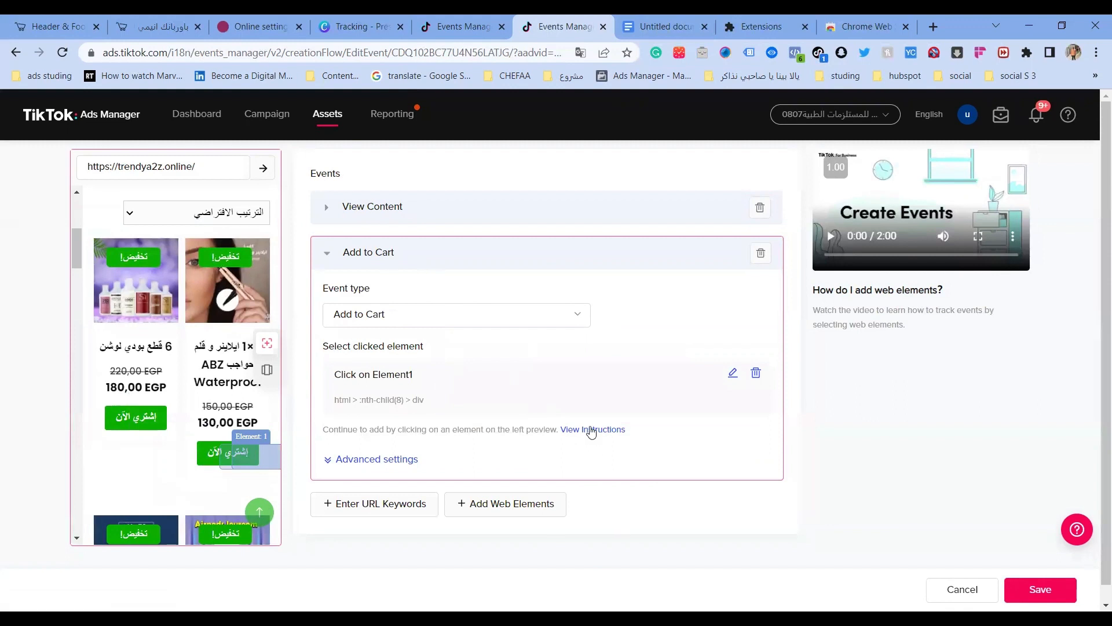
scroll(592, 431, "down", 1)
scroll(591, 432, "up", 1)
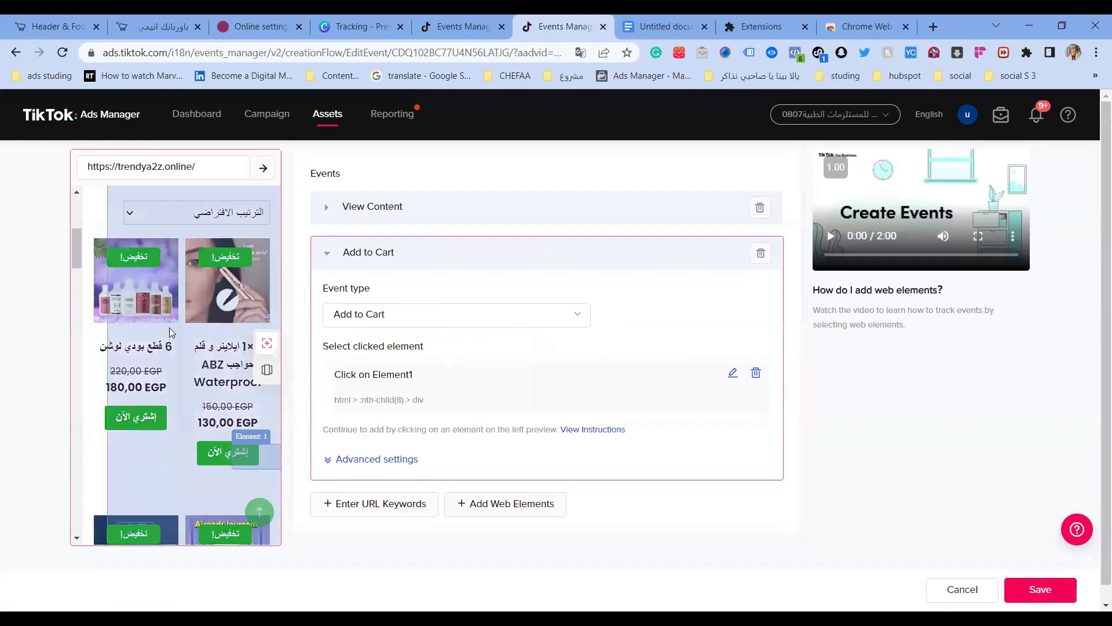
left_click(373, 207)
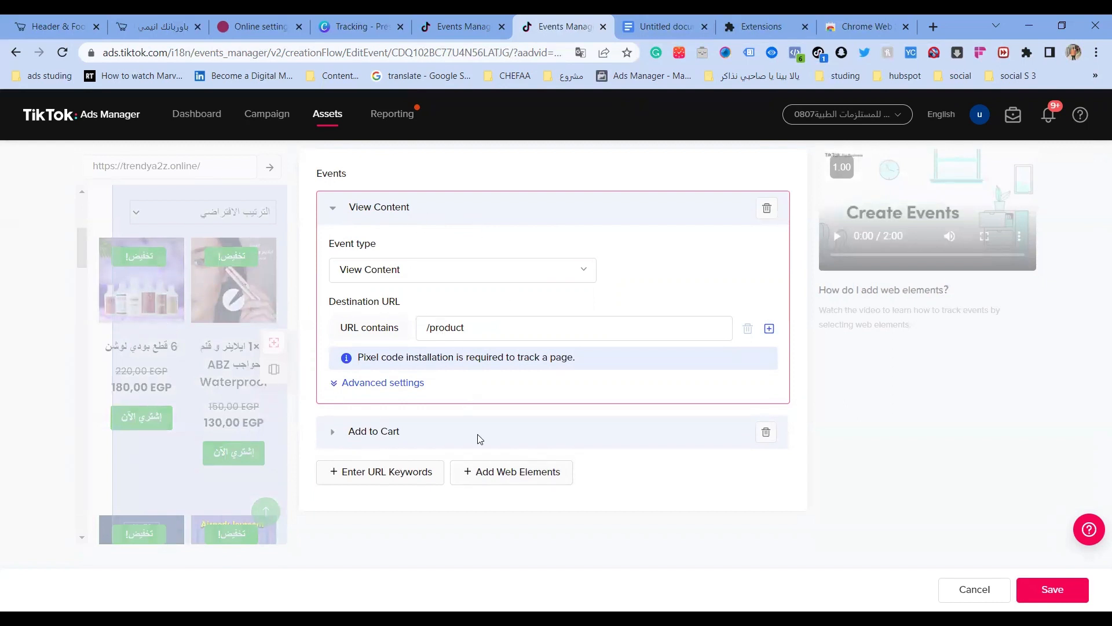
Add a URL keywords event, look through the available event types and choose Complete Payment.
left_click(437, 471)
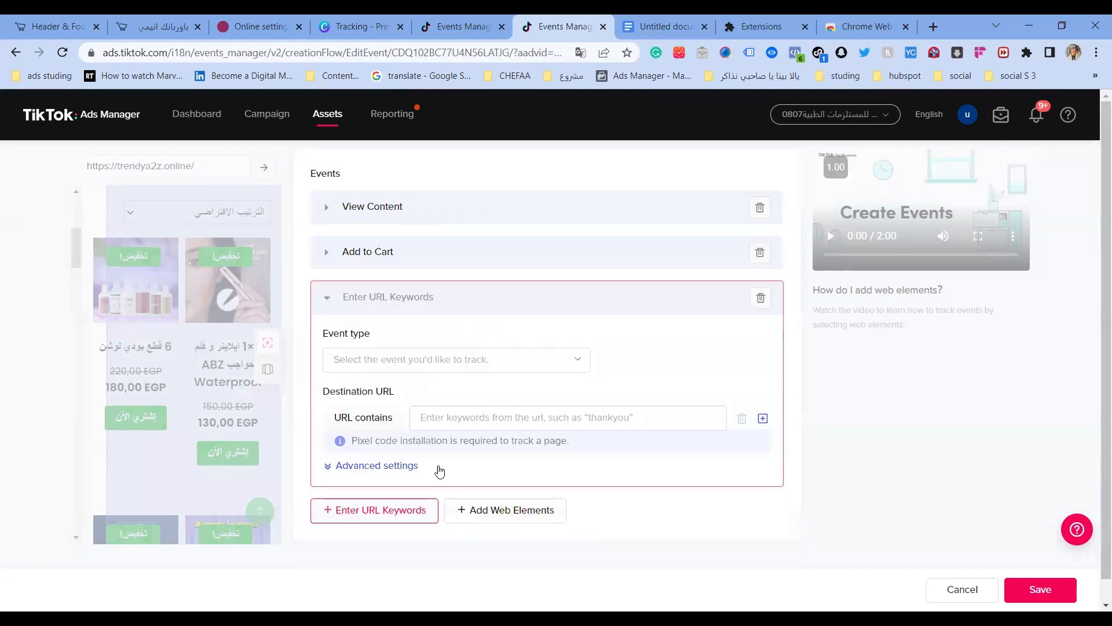
left_click(443, 365)
scroll(446, 464, "down", 3)
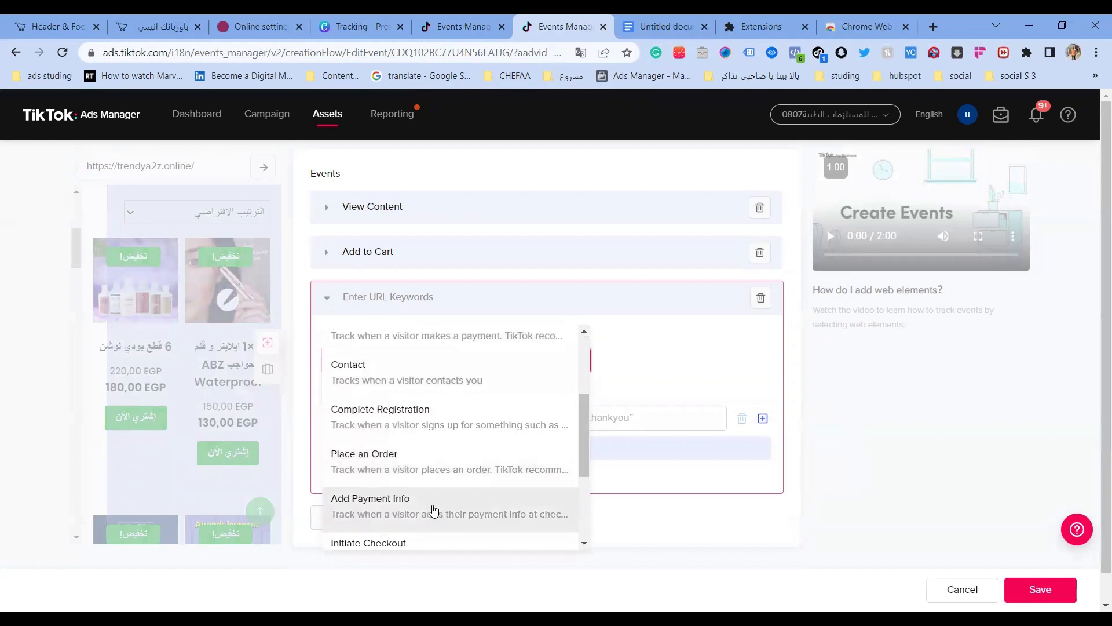
scroll(430, 509, "down", 3)
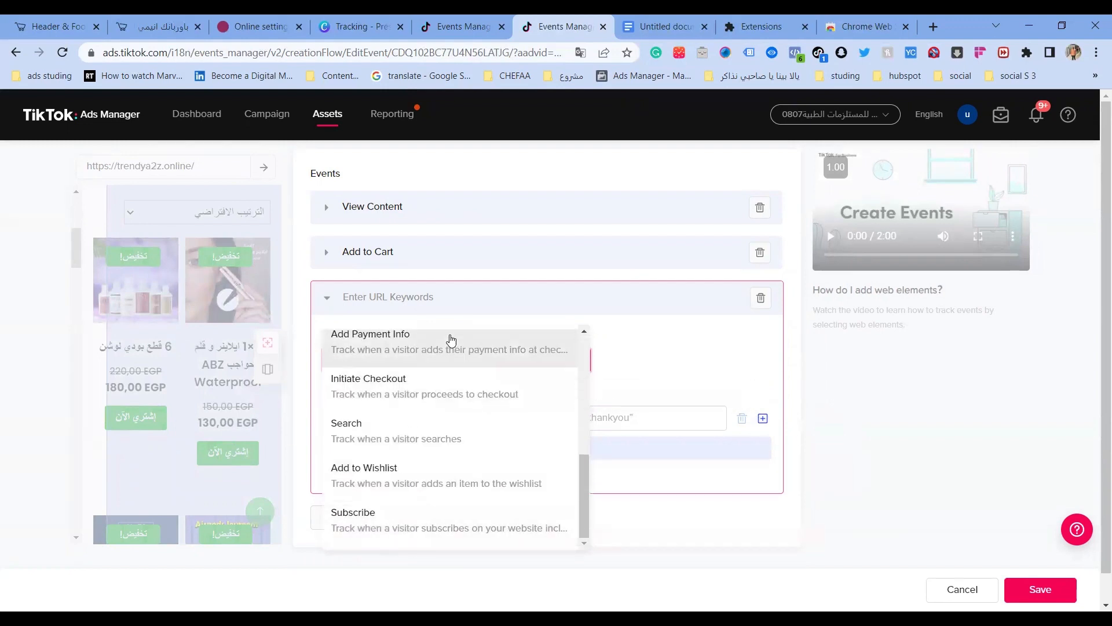
scroll(454, 513, "down", 1)
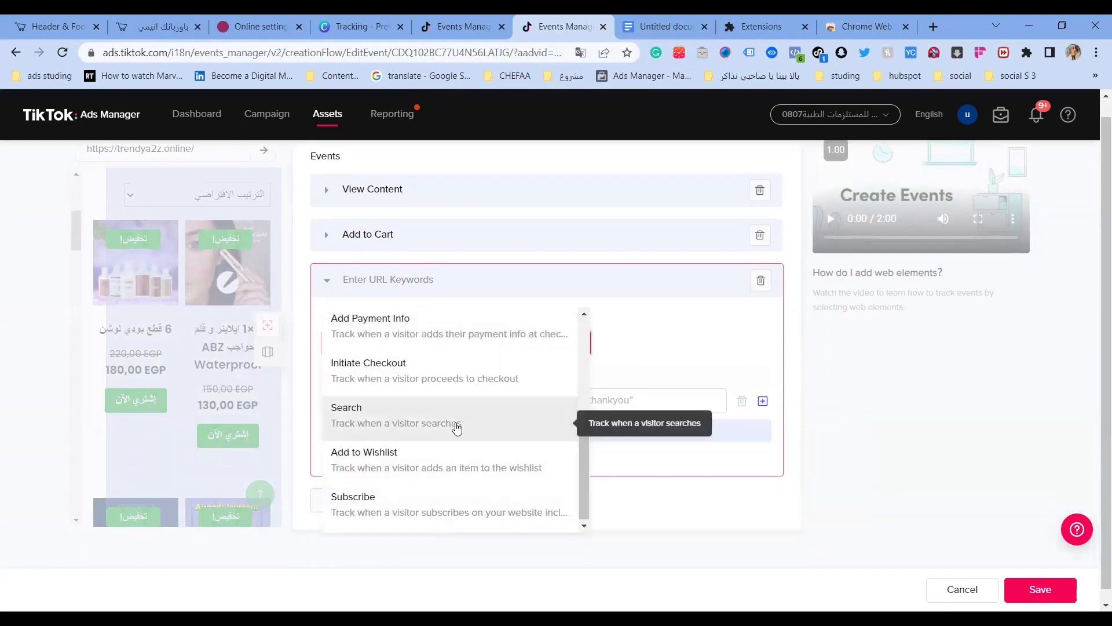
scroll(455, 427, "up", 3)
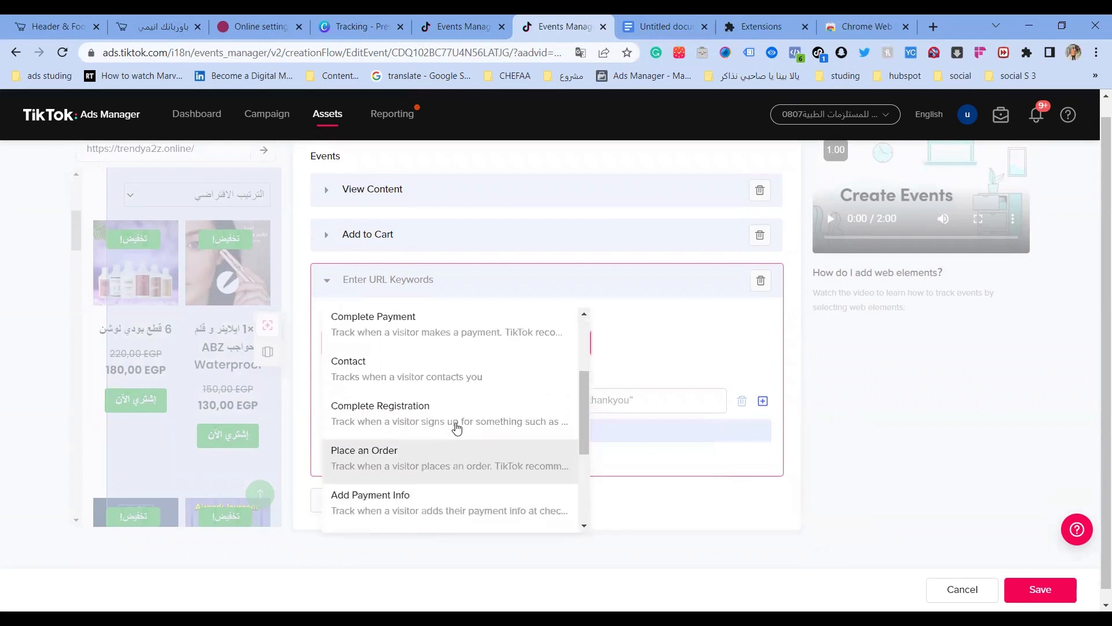
scroll(457, 428, "down", 4)
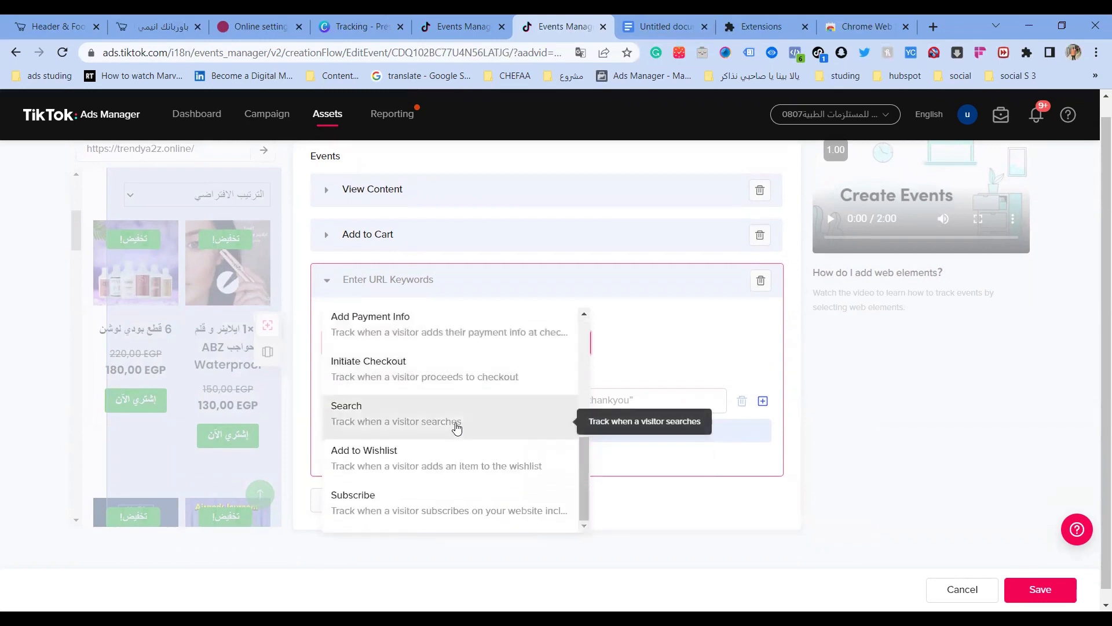
scroll(457, 427, "up", 3)
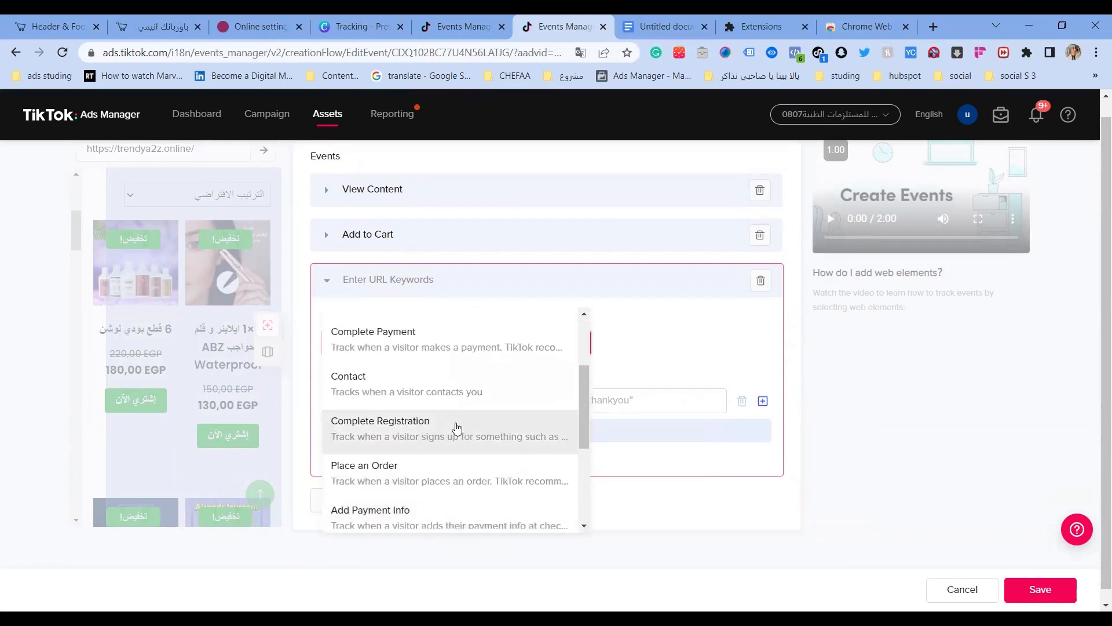
scroll(456, 428, "up", 3)
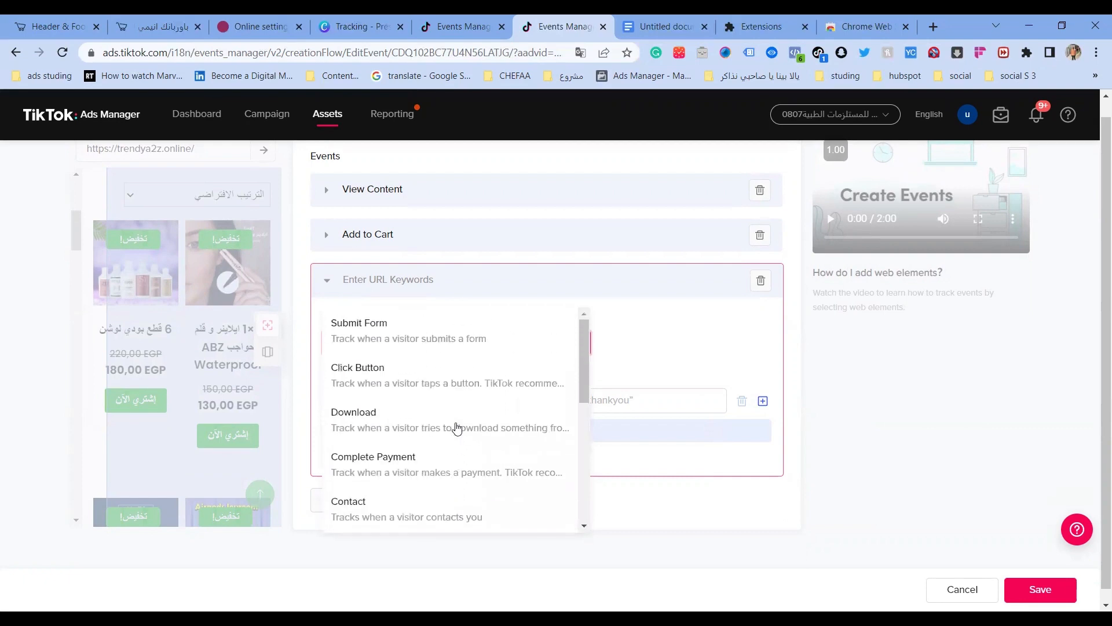
scroll(457, 427, "down", 2)
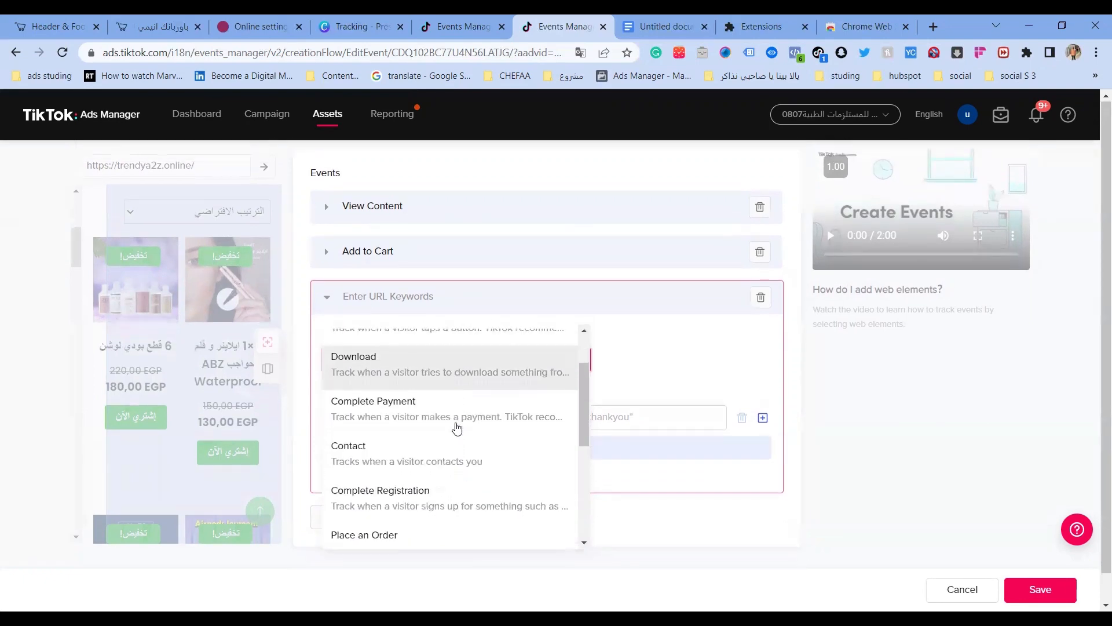
left_click(472, 404)
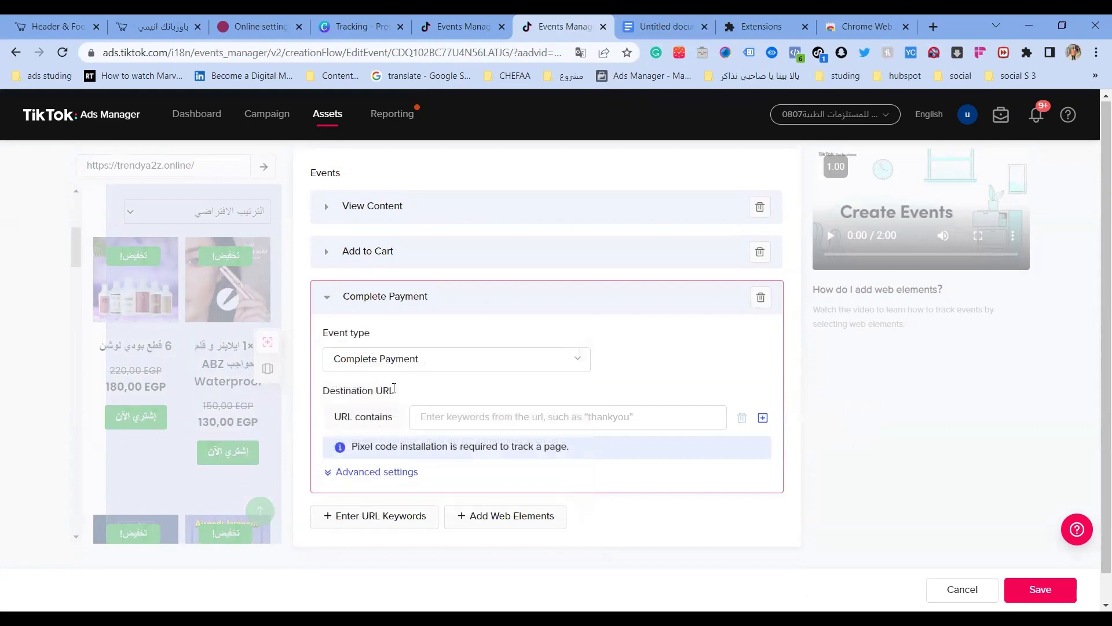
left_click(551, 369)
scroll(484, 516, "down", 1)
left_click(492, 478)
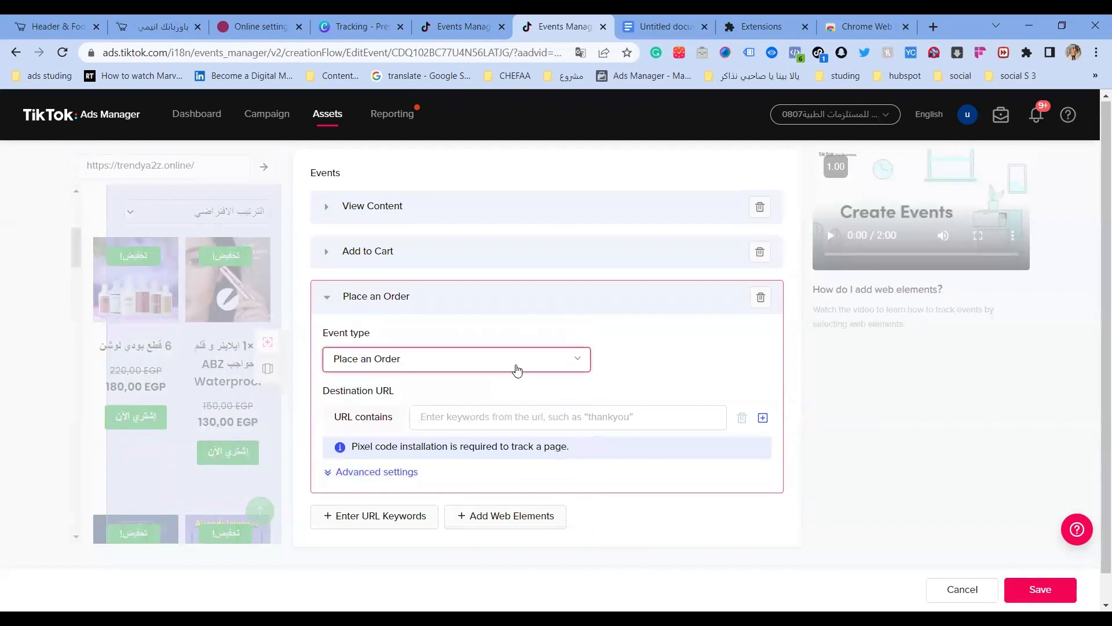
left_click(516, 367)
left_click(499, 389)
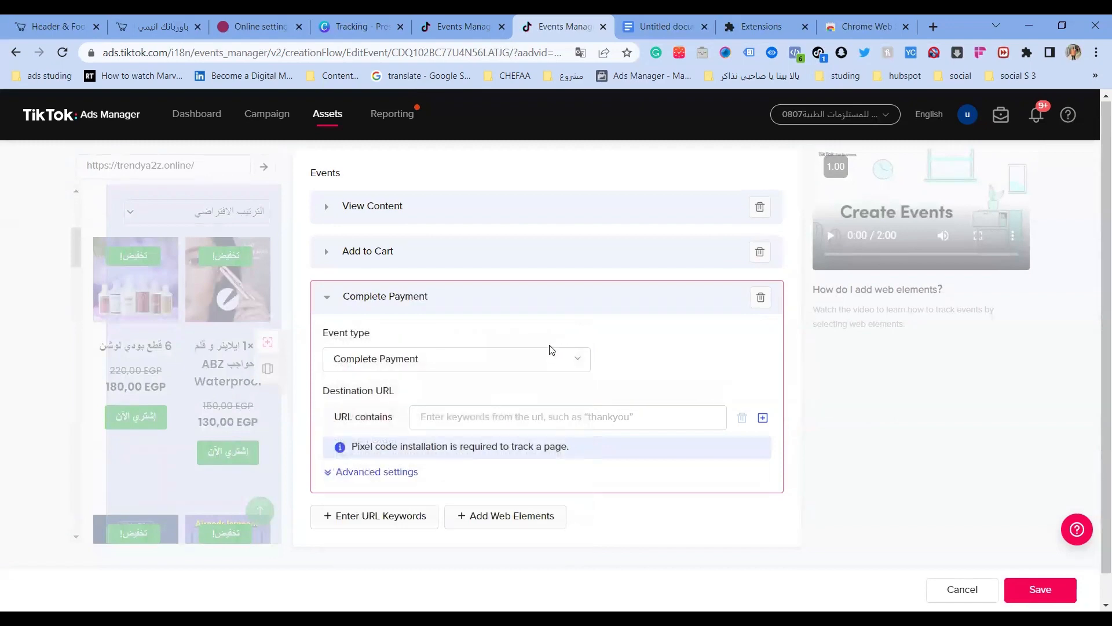
Switch to the store's anime power bank product page and order the product with its "إشتري الآن" button.
left_click(525, 412)
scroll(526, 413, "down", 1)
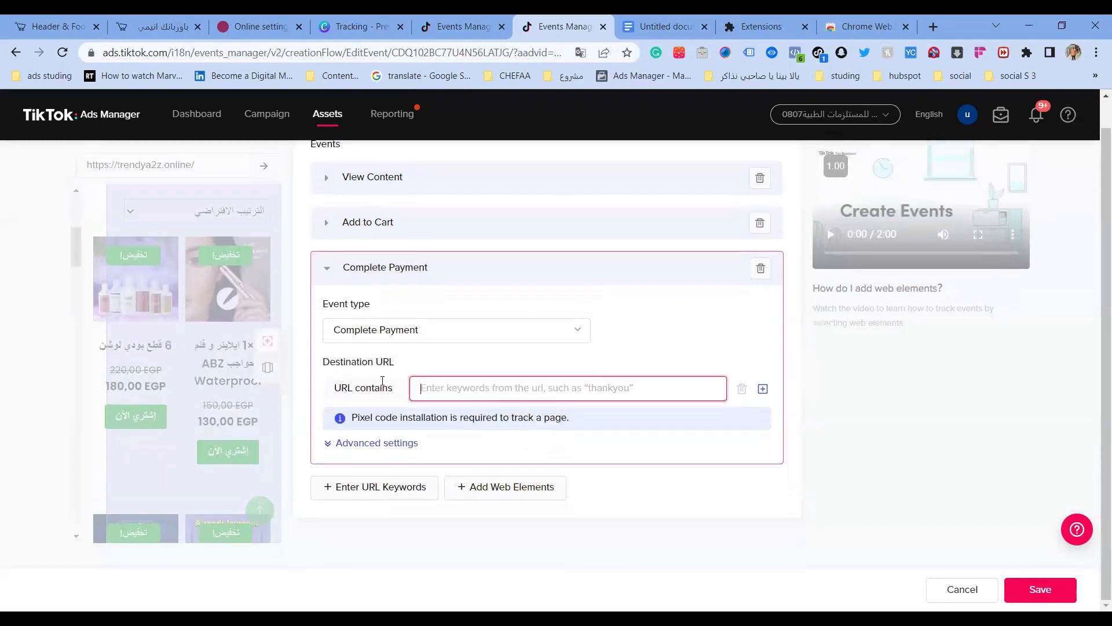
left_click(158, 26)
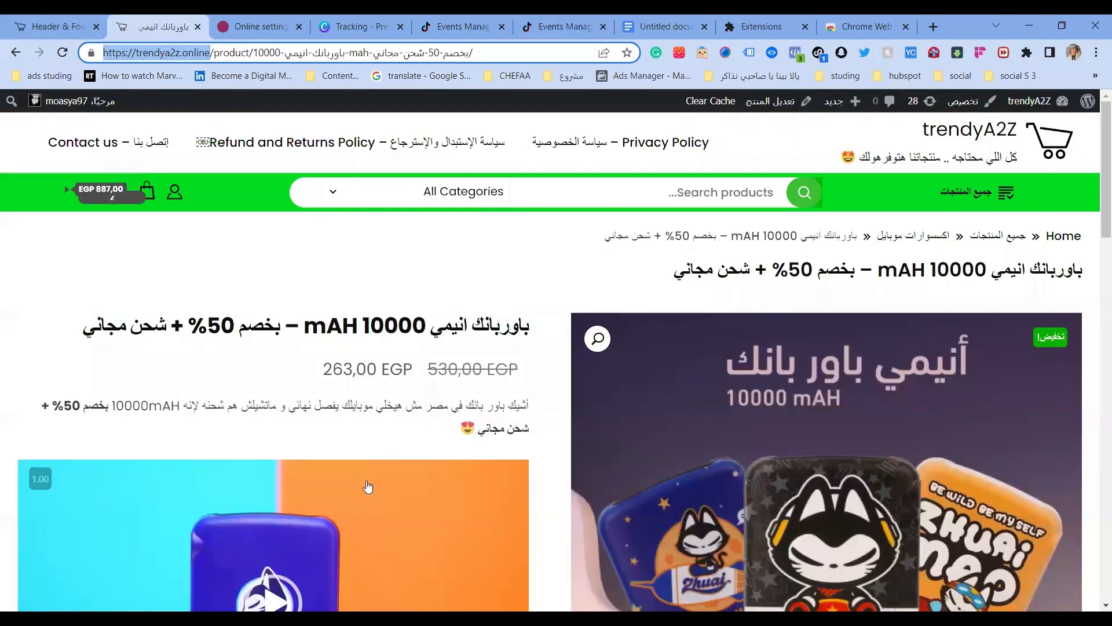
scroll(367, 485, "down", 5)
scroll(368, 484, "down", 10)
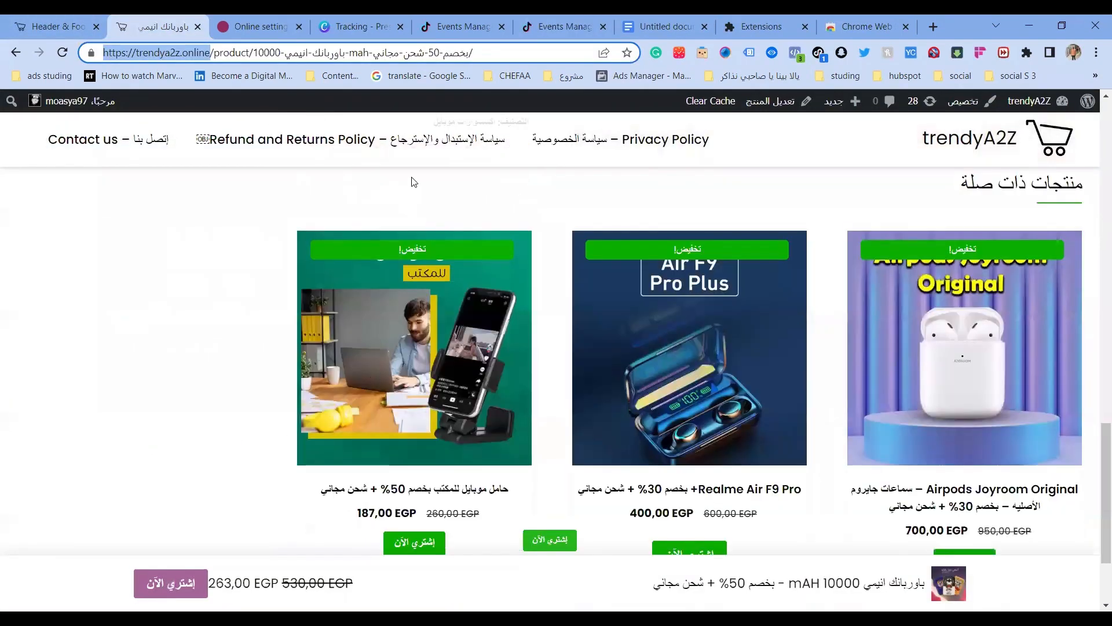
scroll(414, 181, "up", 3)
scroll(414, 181, "up", 1)
left_click(393, 283)
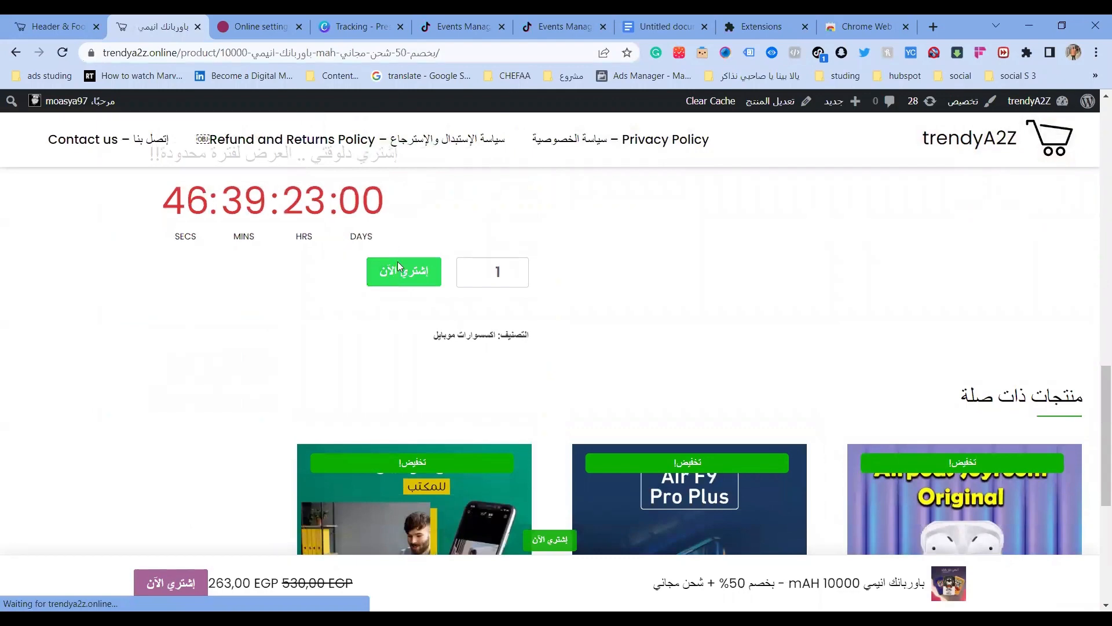
Look through the checkout page down to the order confirmation button and copy "/checkout" from the page address.
scroll(404, 285, "down", 7)
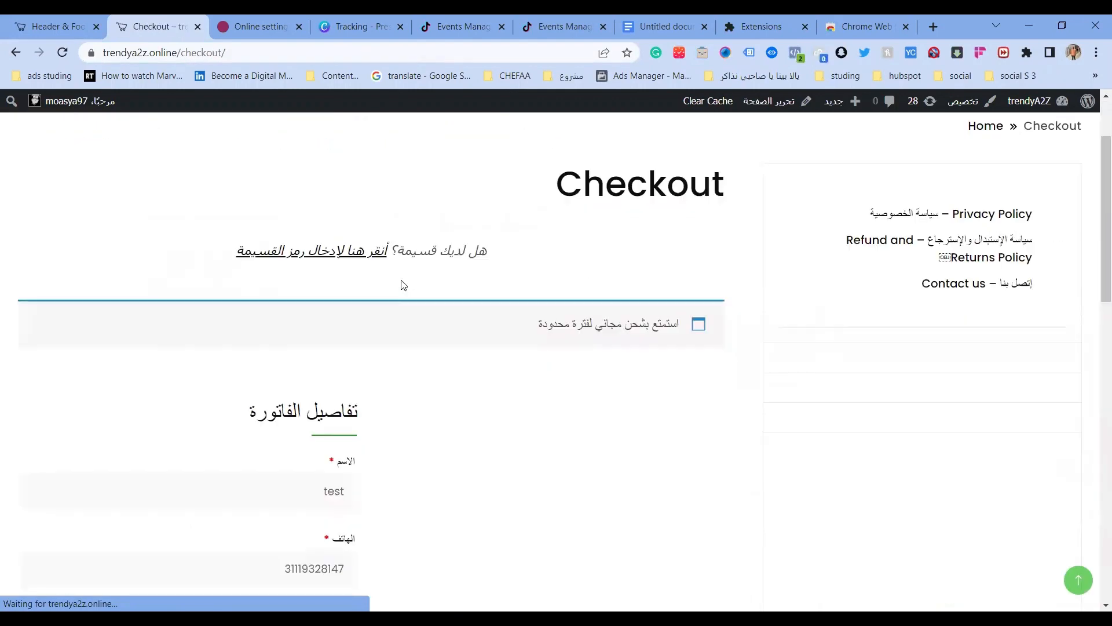
scroll(404, 285, "down", 10)
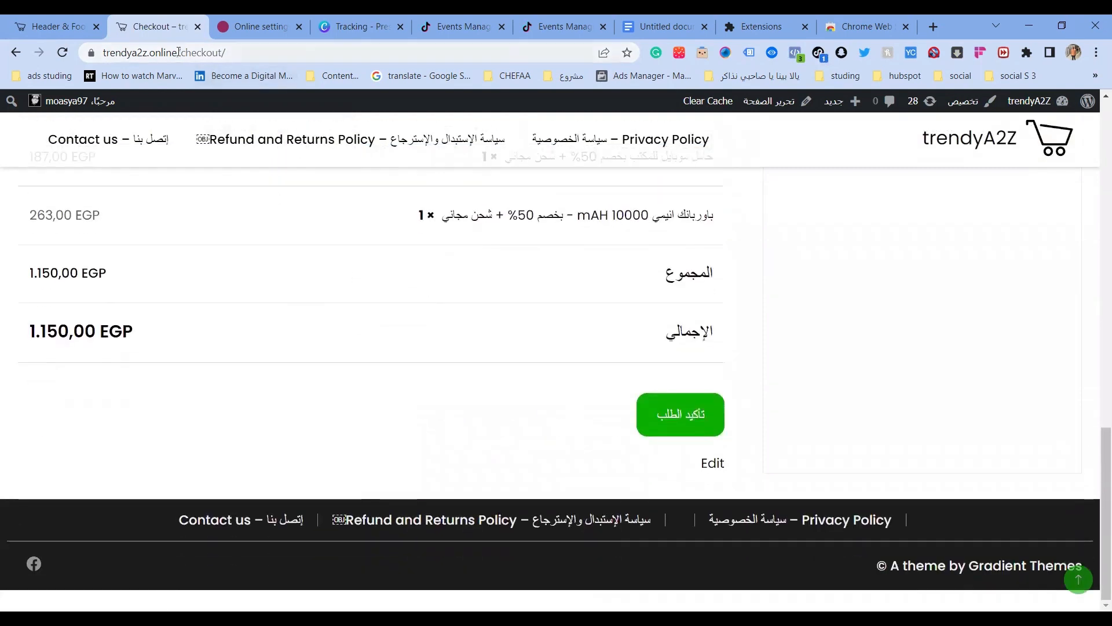
left_click_drag(177, 52, 223, 57)
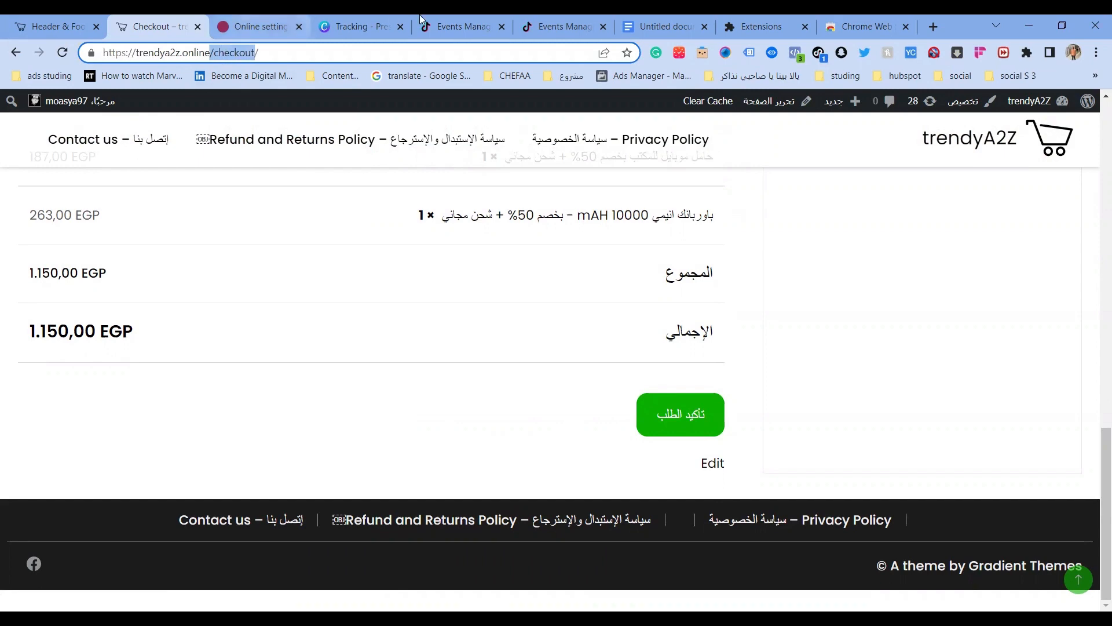
In TikTok Events Manager, change the Complete Payment event to Initiate Checkout with URL keyword "/checkout", and add another URL keywords event.
left_click(468, 15)
left_click(572, 15)
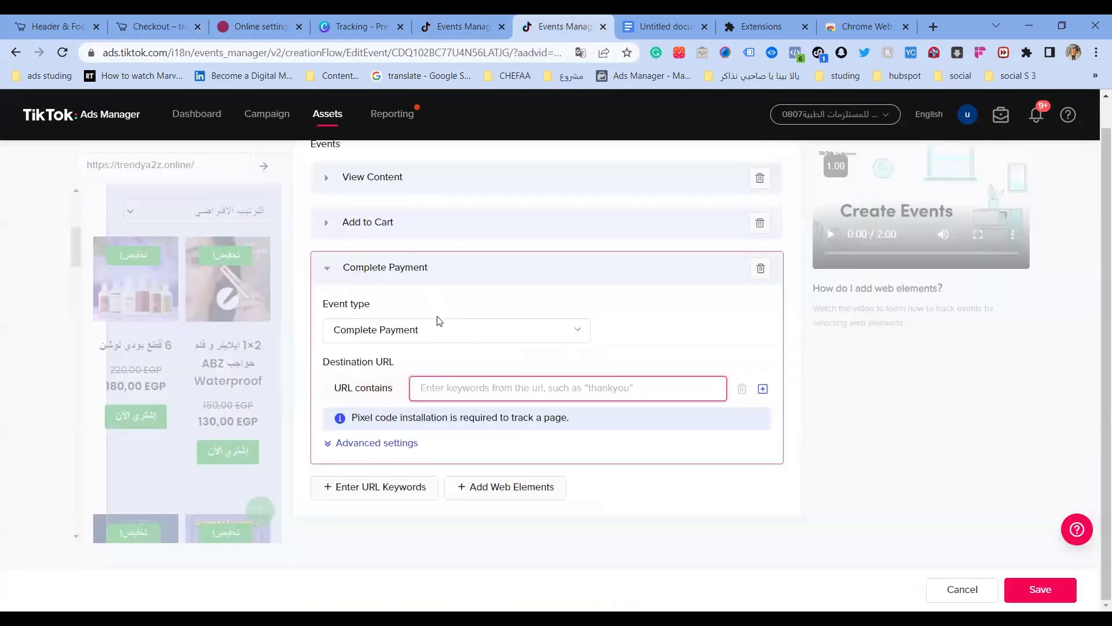
left_click(434, 334)
scroll(418, 484, "up", 2)
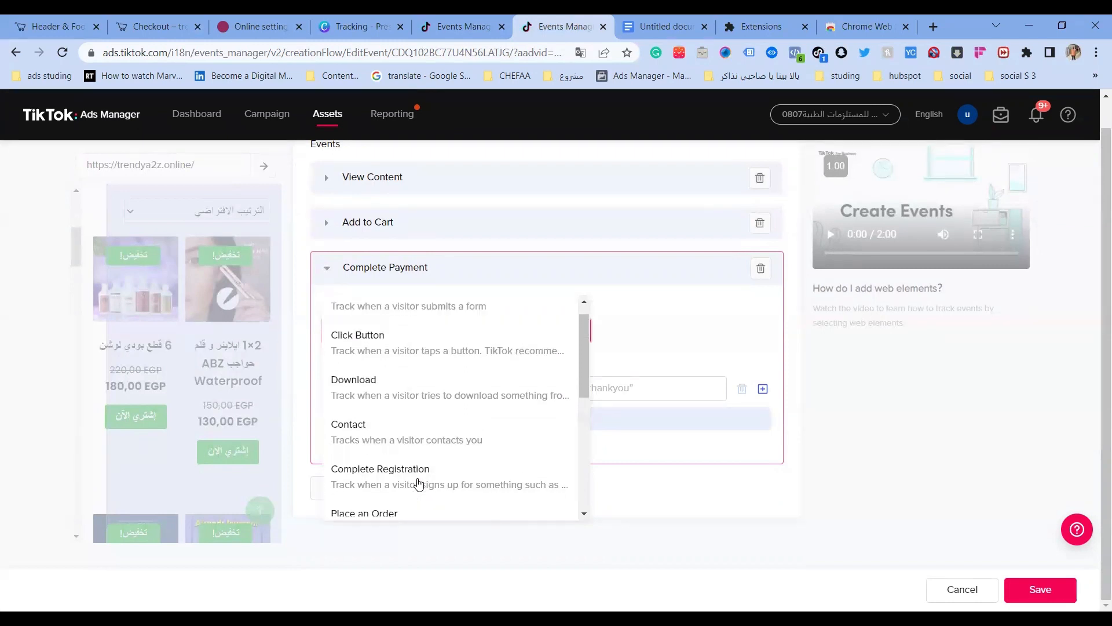
scroll(418, 483, "up", 1)
scroll(439, 385, "up", 1)
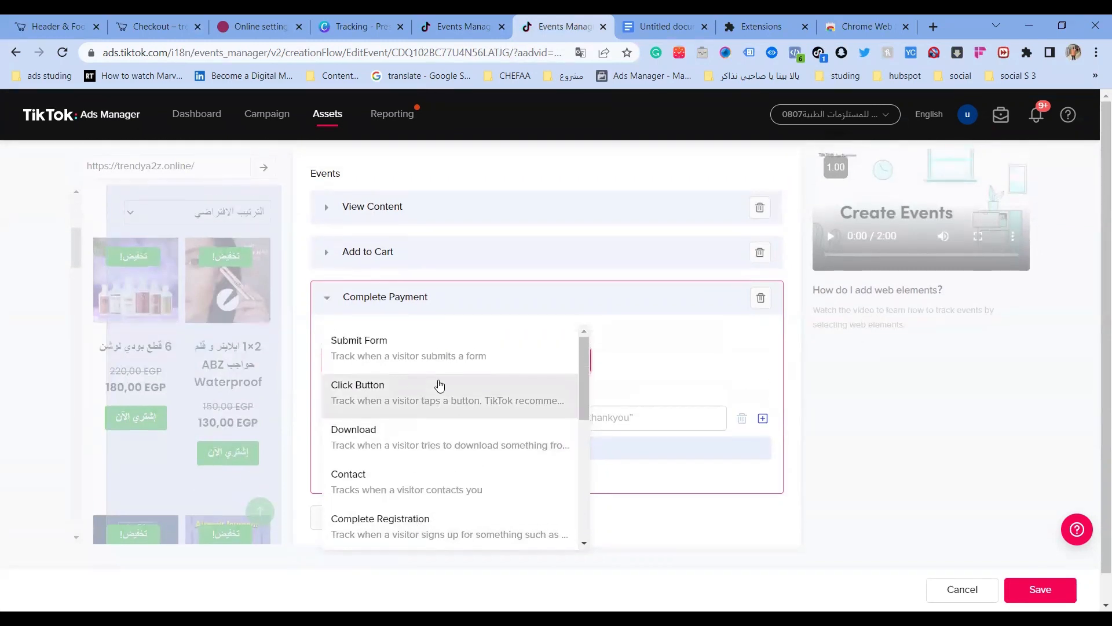
scroll(439, 385, "down", 4)
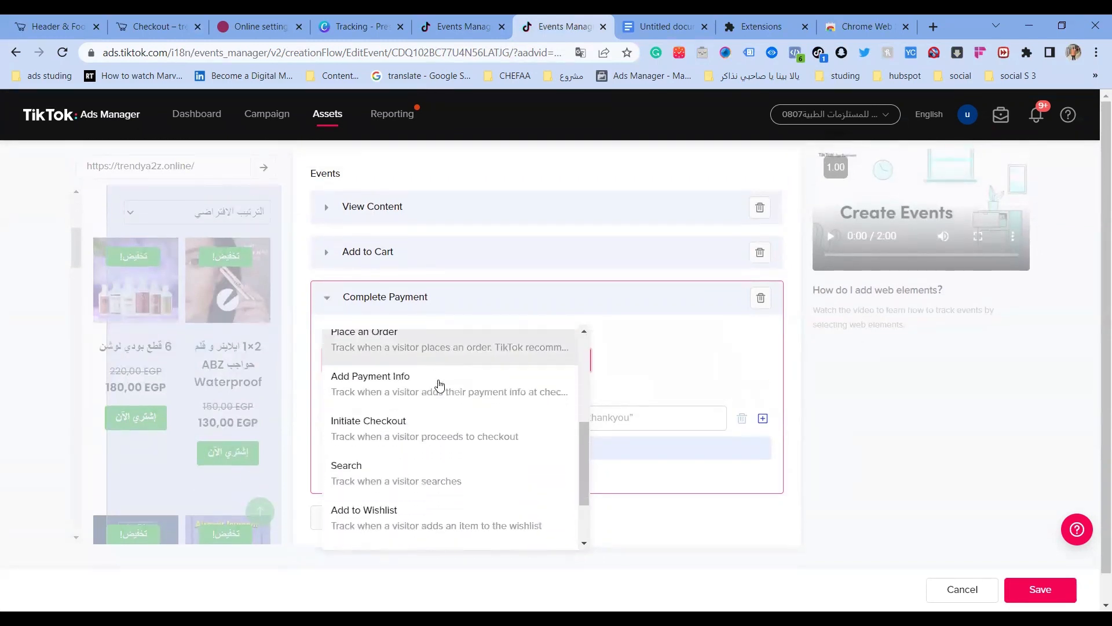
left_click(427, 409)
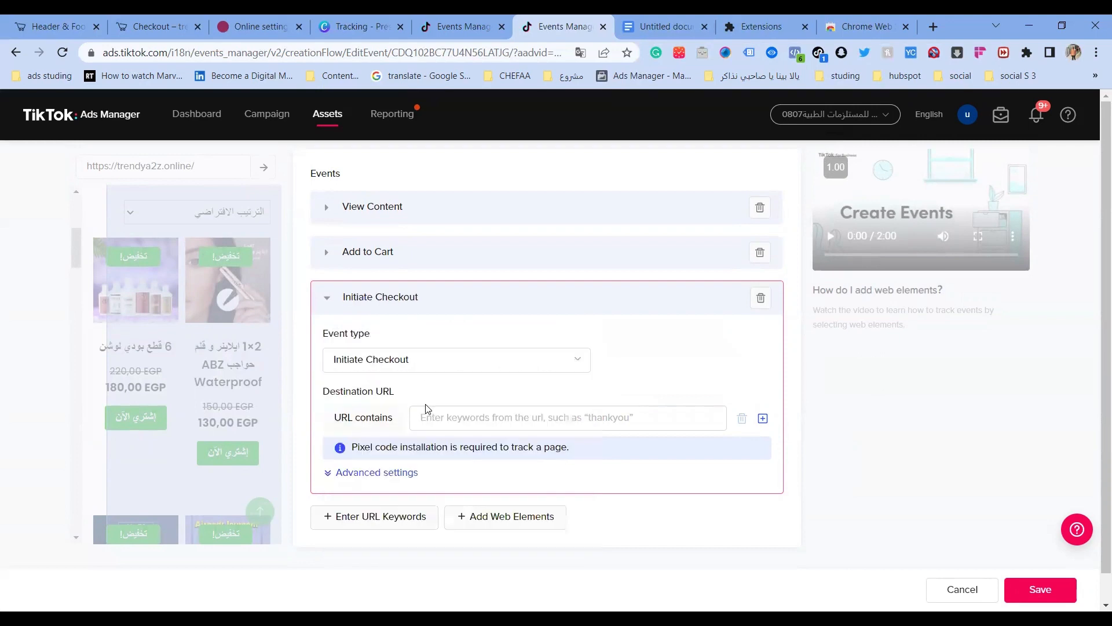
left_click(546, 424)
type("/checkout")
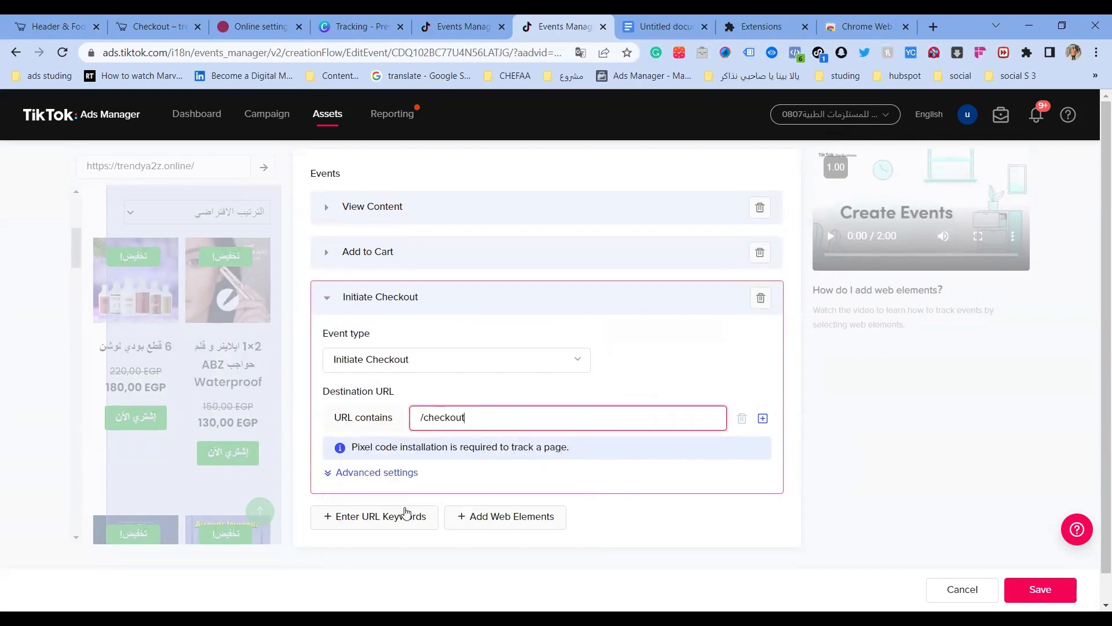
left_click(402, 528)
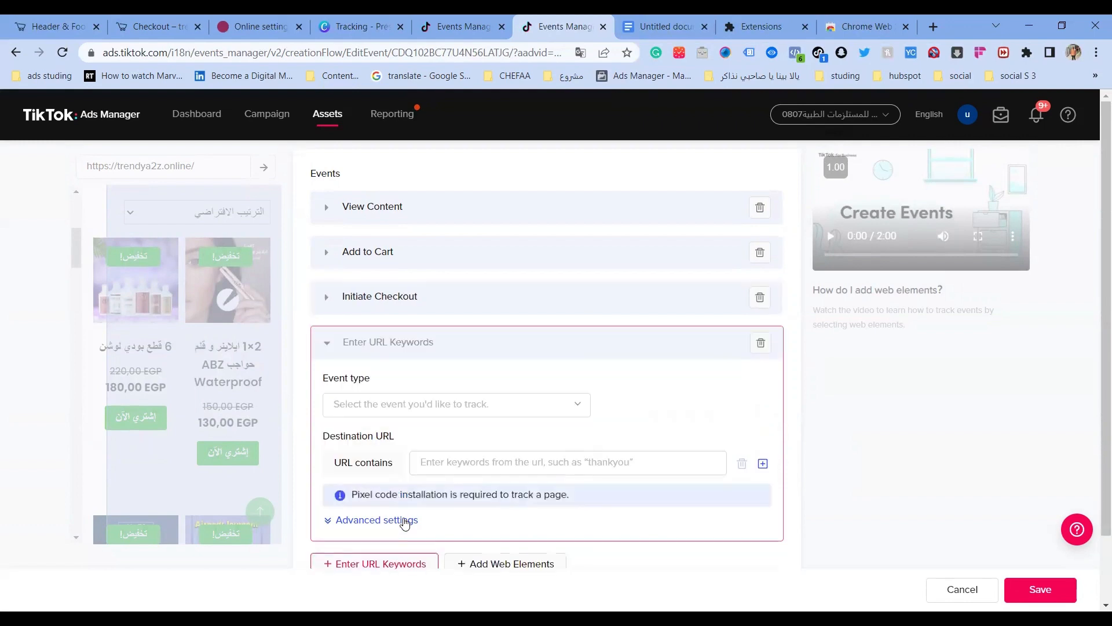
Switch to the store's checkout page and confirm the order with its "تأكيد الطلب" button.
left_click(161, 23)
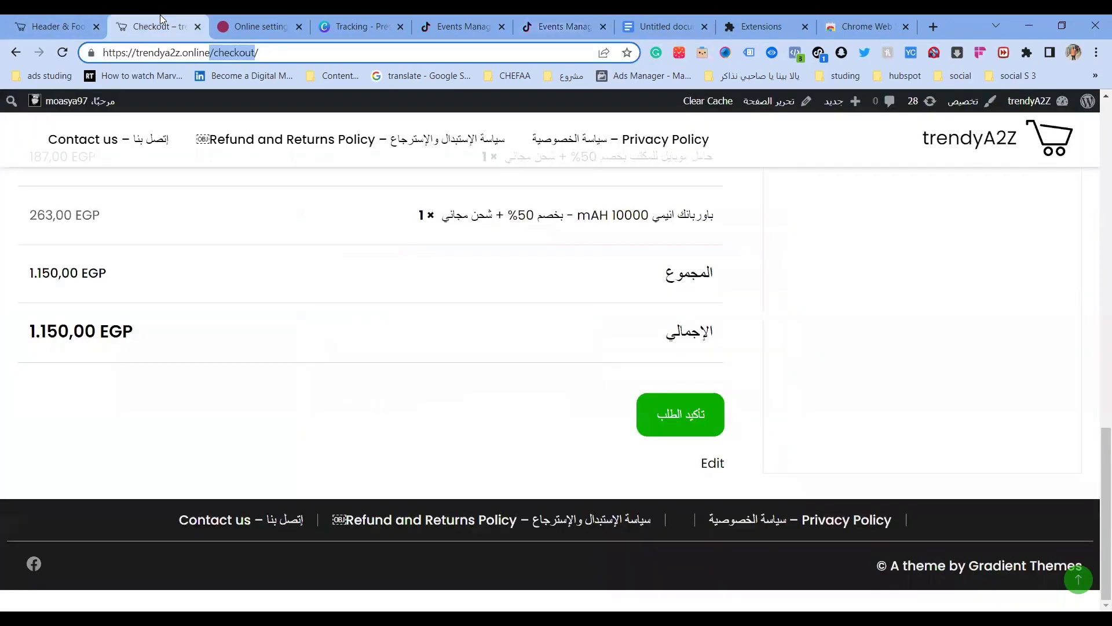
scroll(261, 452, "up", 5)
scroll(263, 451, "down", 5)
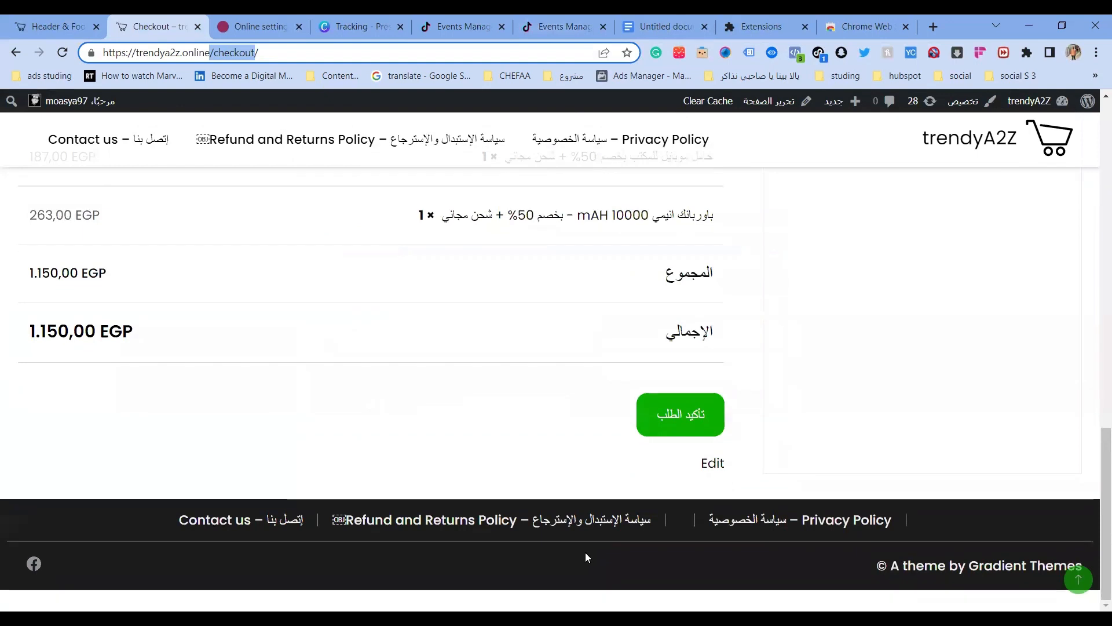
left_click(693, 411)
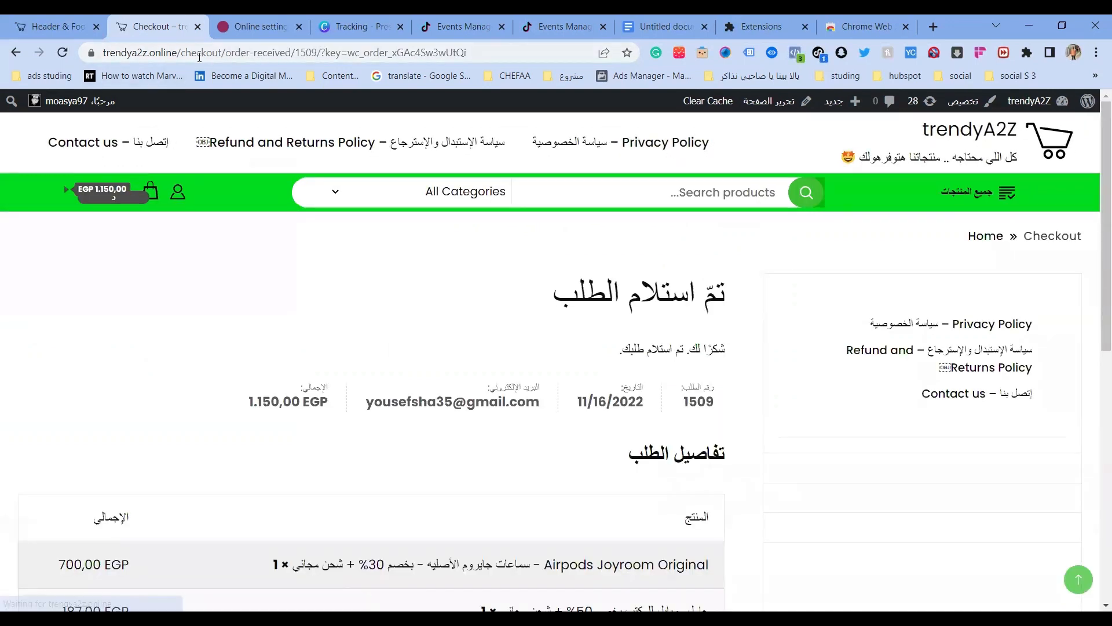
Examine the address of the order confirmation page and copy its "/order-received" part.
double_click(200, 53)
double_click(292, 52)
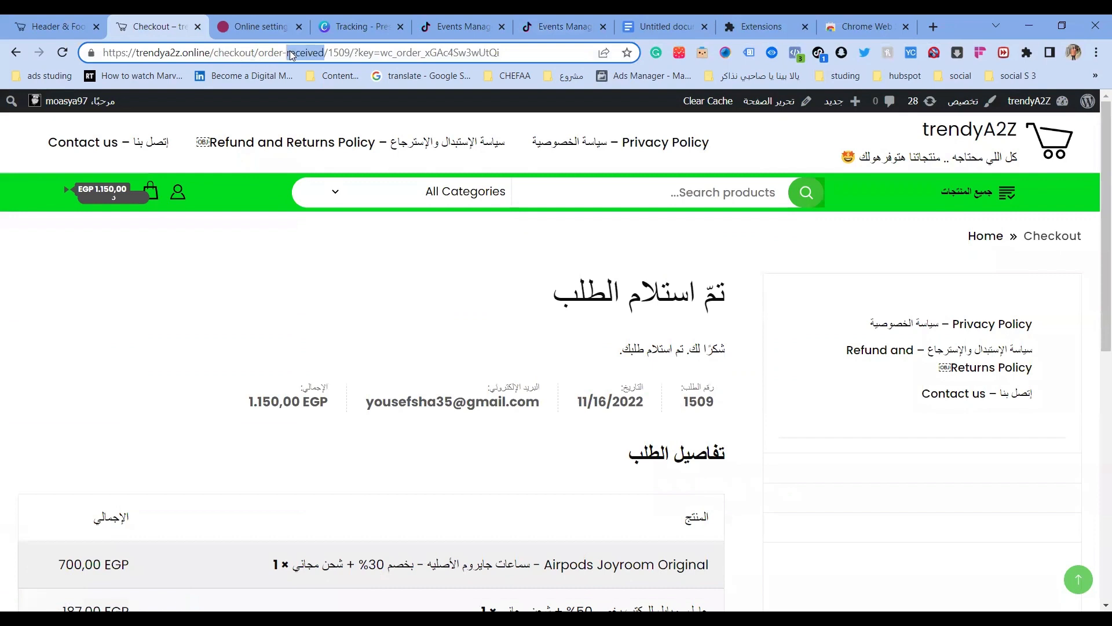
left_click(269, 50)
double_click(230, 53)
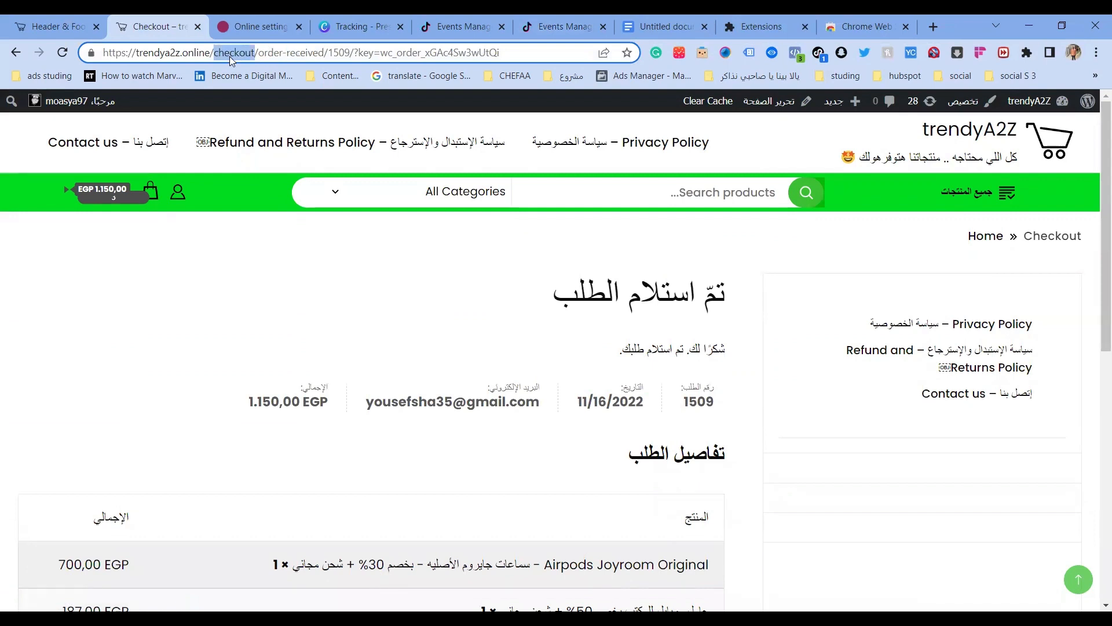
left_click(244, 54)
double_click(254, 54)
left_click(259, 54)
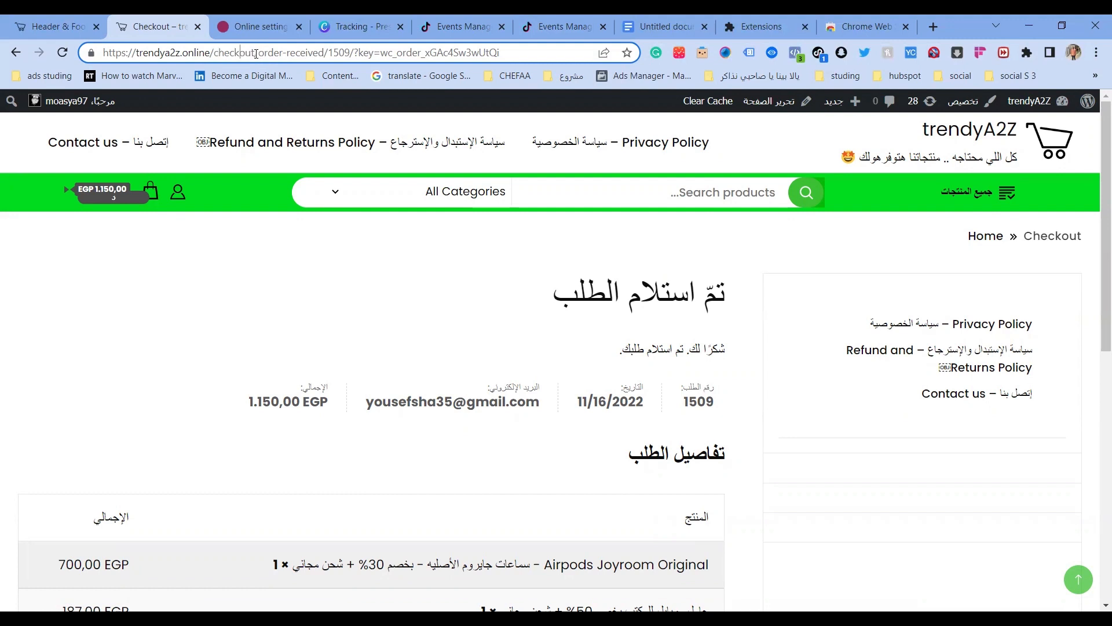
left_click_drag(256, 54, 319, 52)
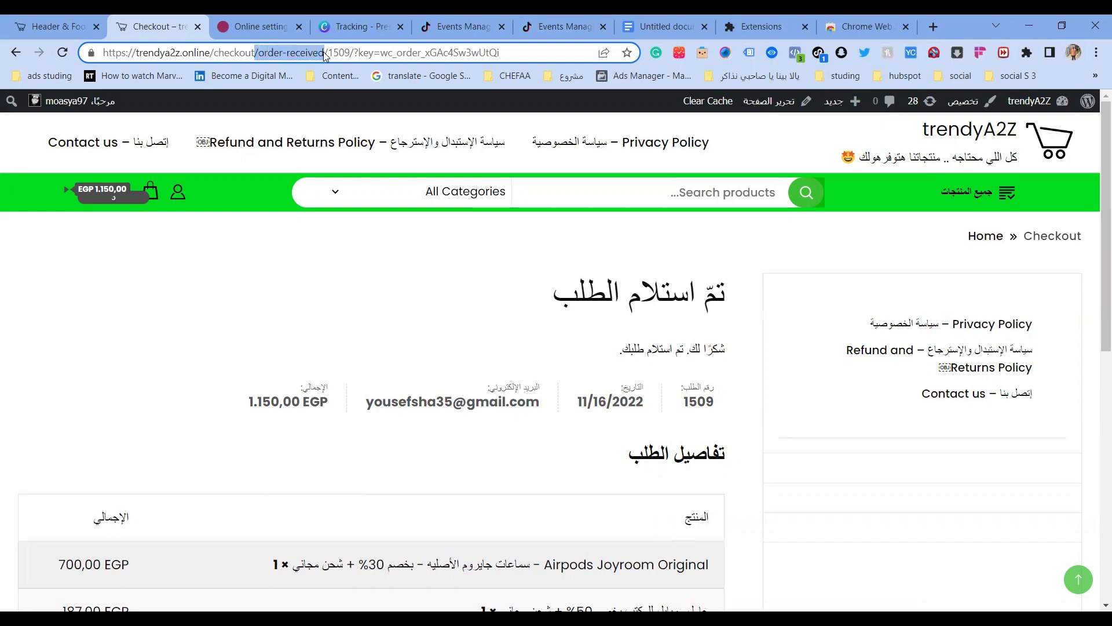
Back in TikTok Events Manager, set the new URL keywords event to Complete Payment with URL keyword "/order-received".
left_click(464, 23)
left_click(539, 24)
scroll(491, 352, "down", 1)
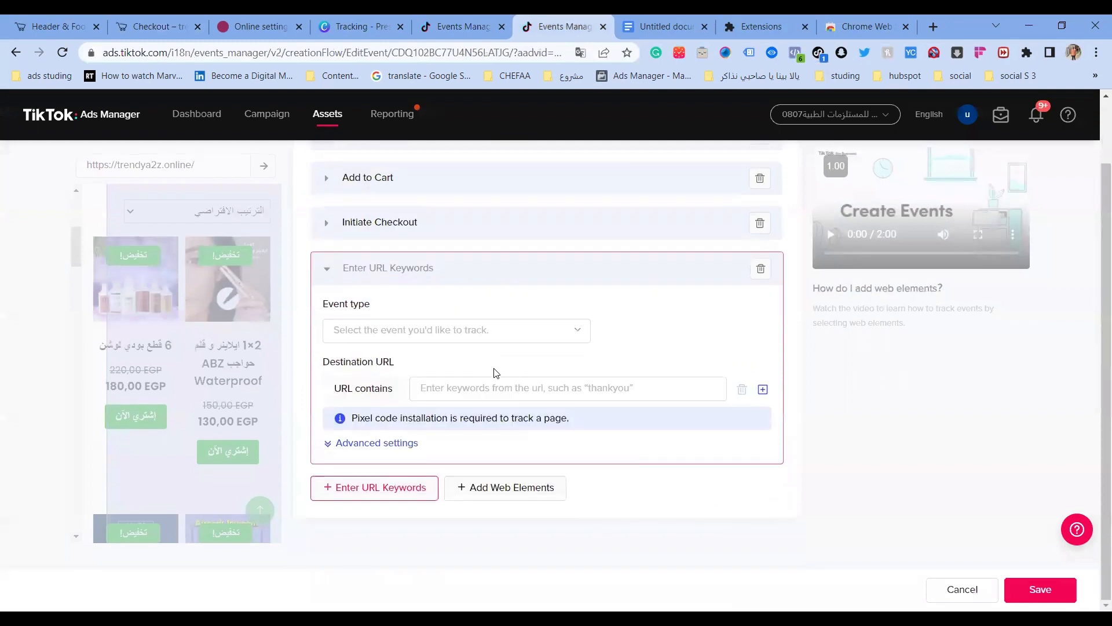
left_click(502, 330)
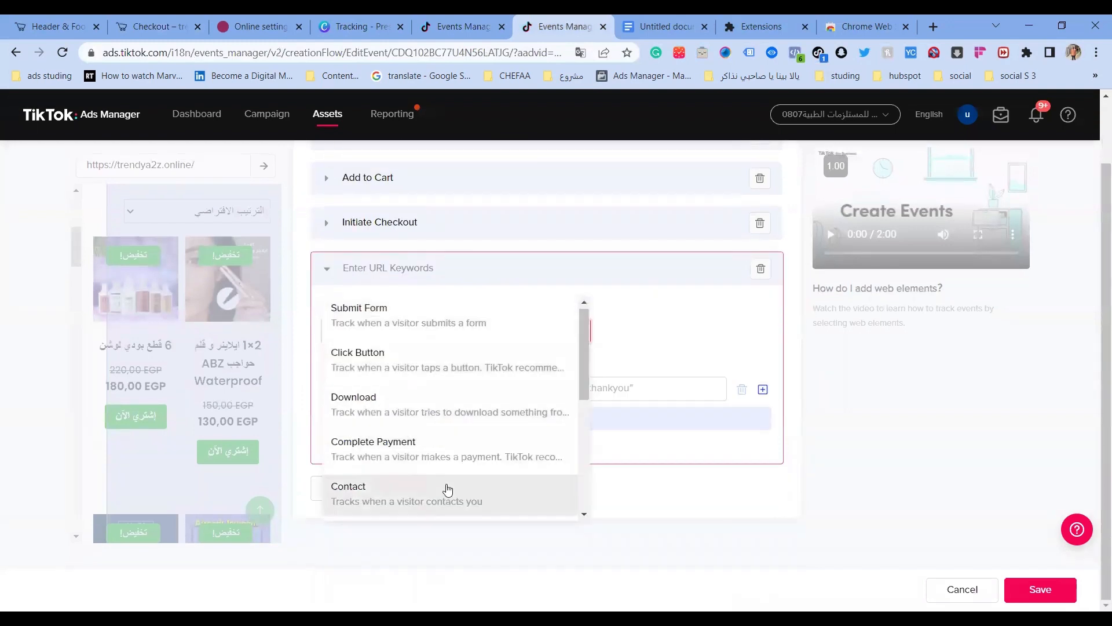
left_click(458, 449)
left_click(537, 394)
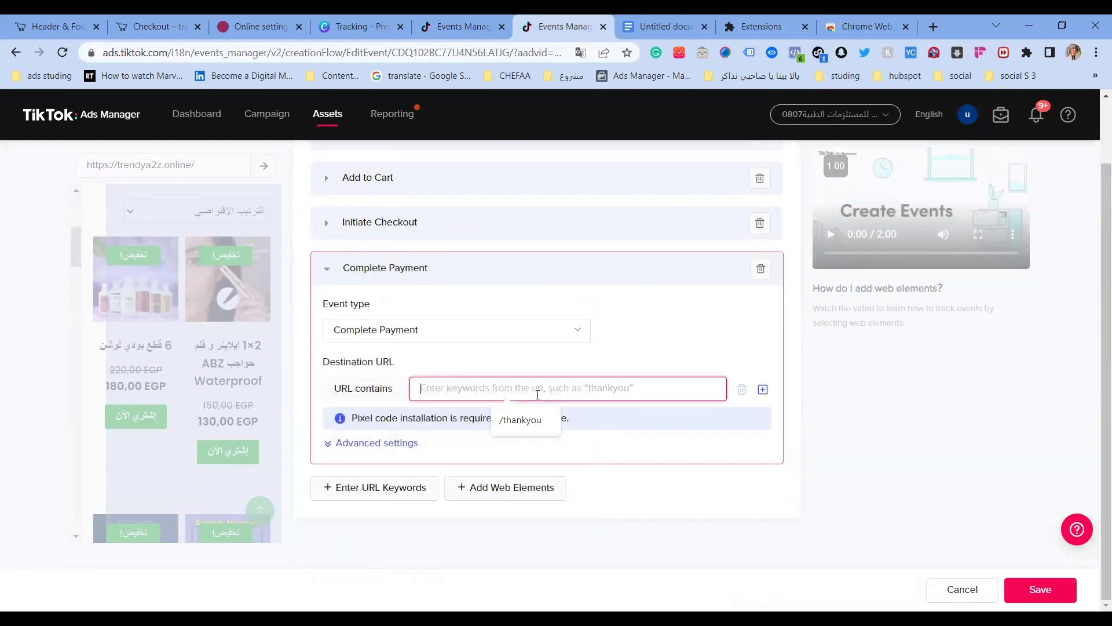
type("/order-received")
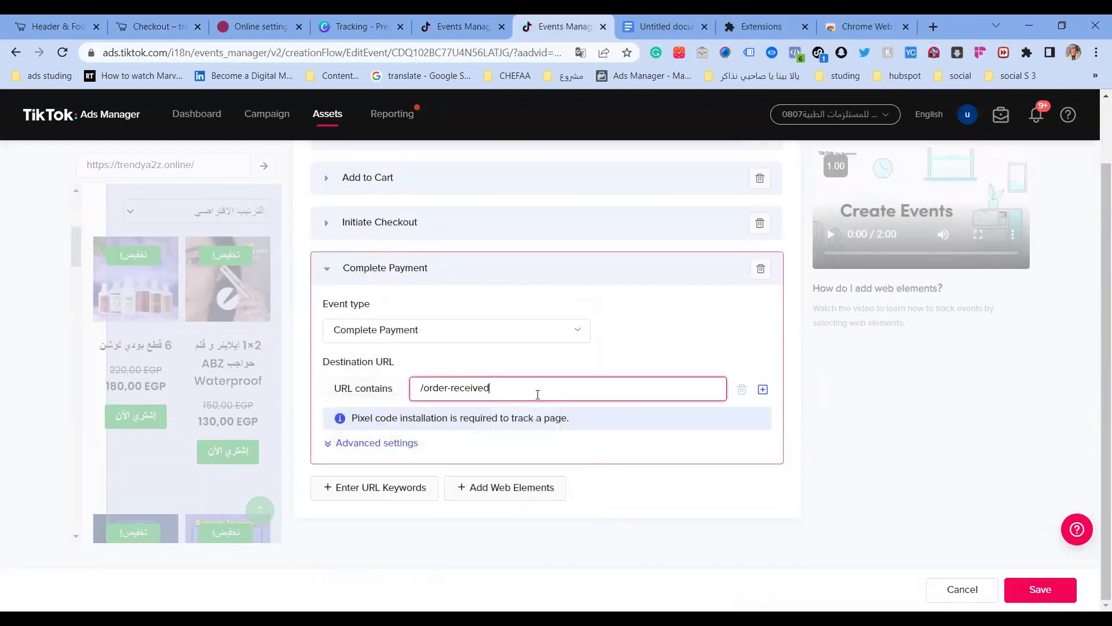
Review the Initiate Checkout event's URL keyword and advanced settings, and the settings of the Complete Payment event.
left_click(441, 362)
left_click(525, 233)
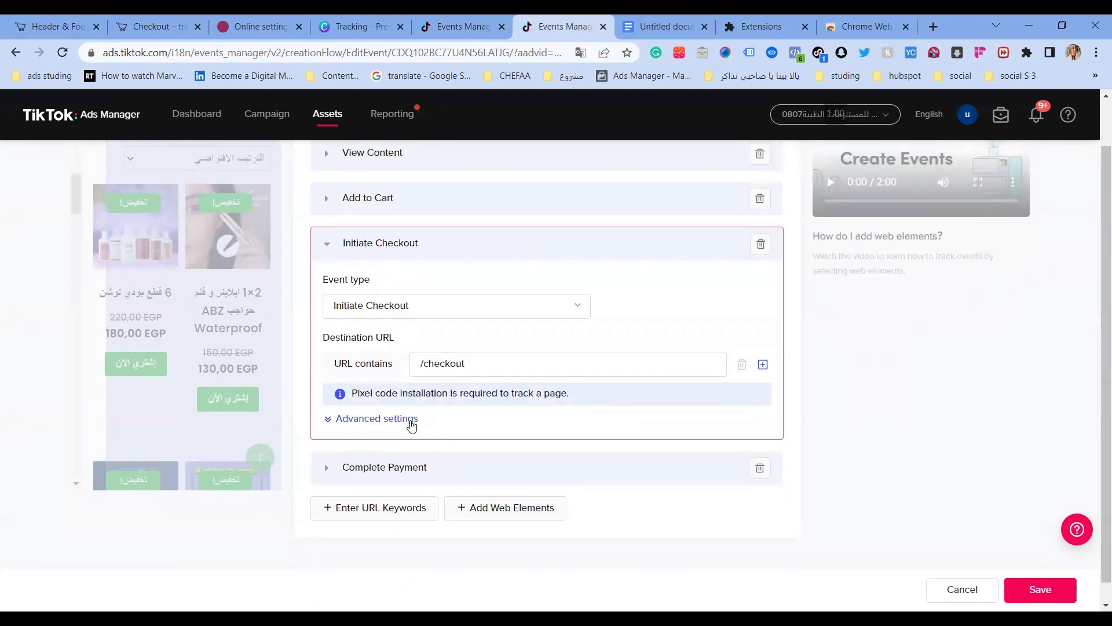
left_click(411, 420)
scroll(484, 385, "down", 1)
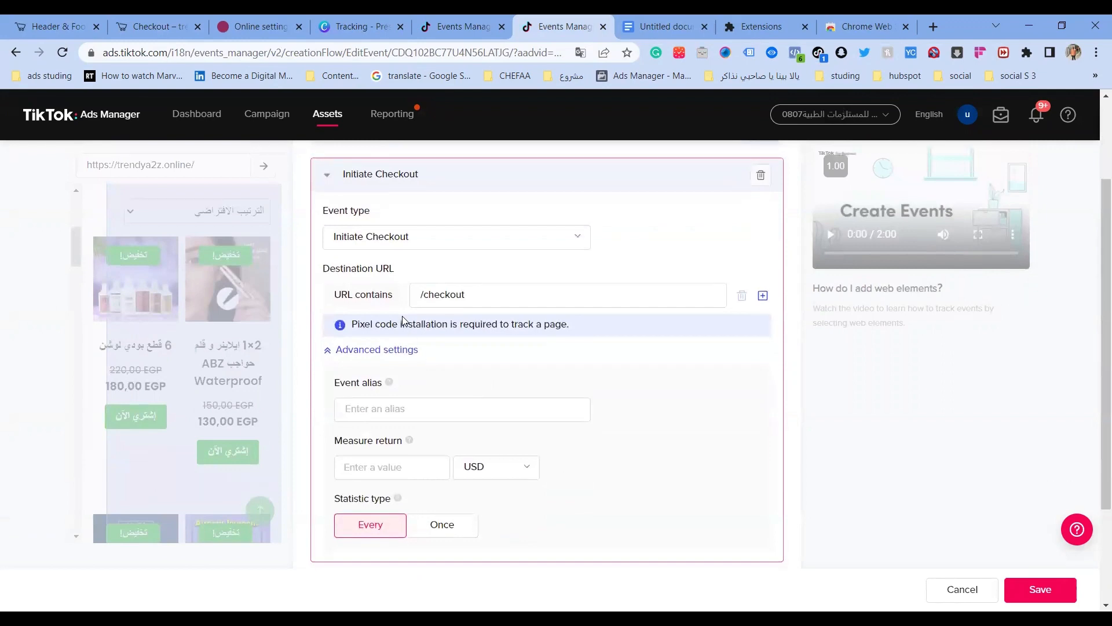
left_click(381, 352)
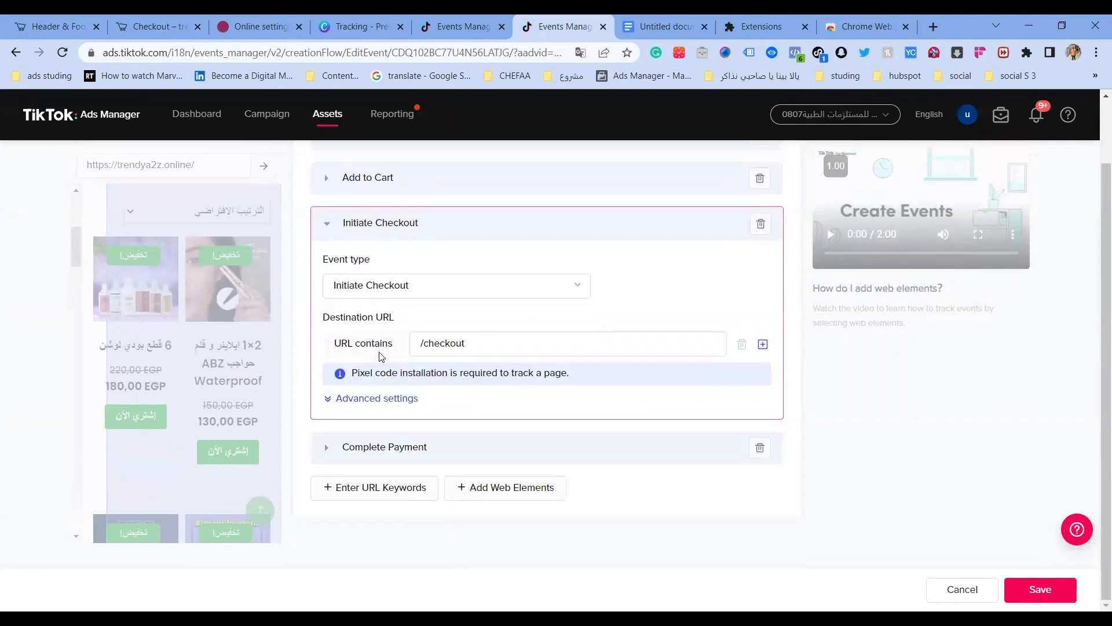
left_click(491, 442)
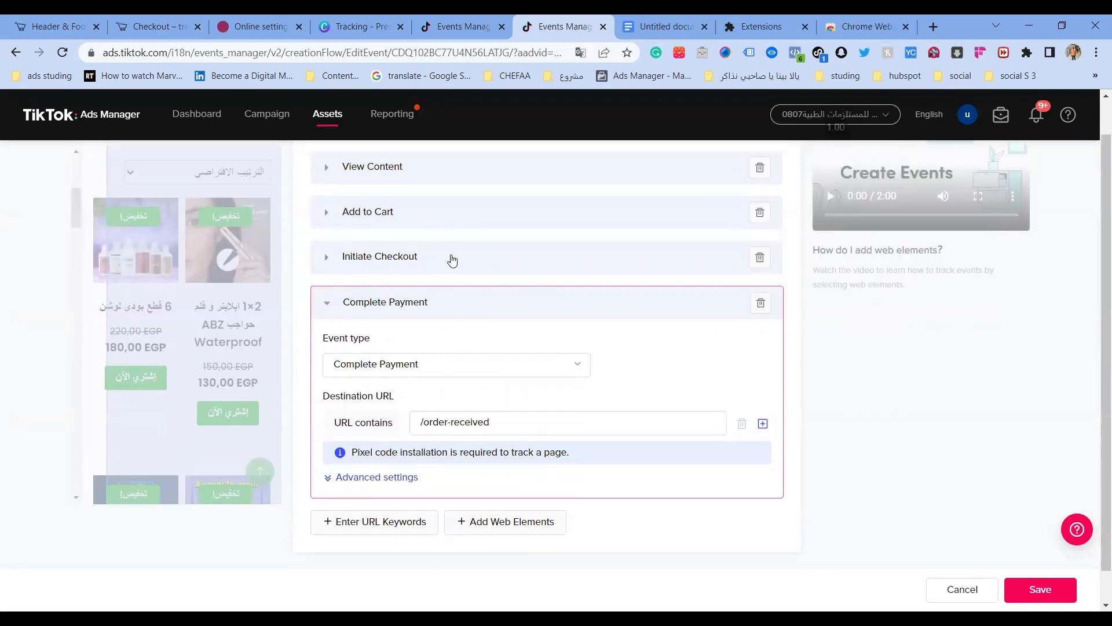
left_click(449, 256)
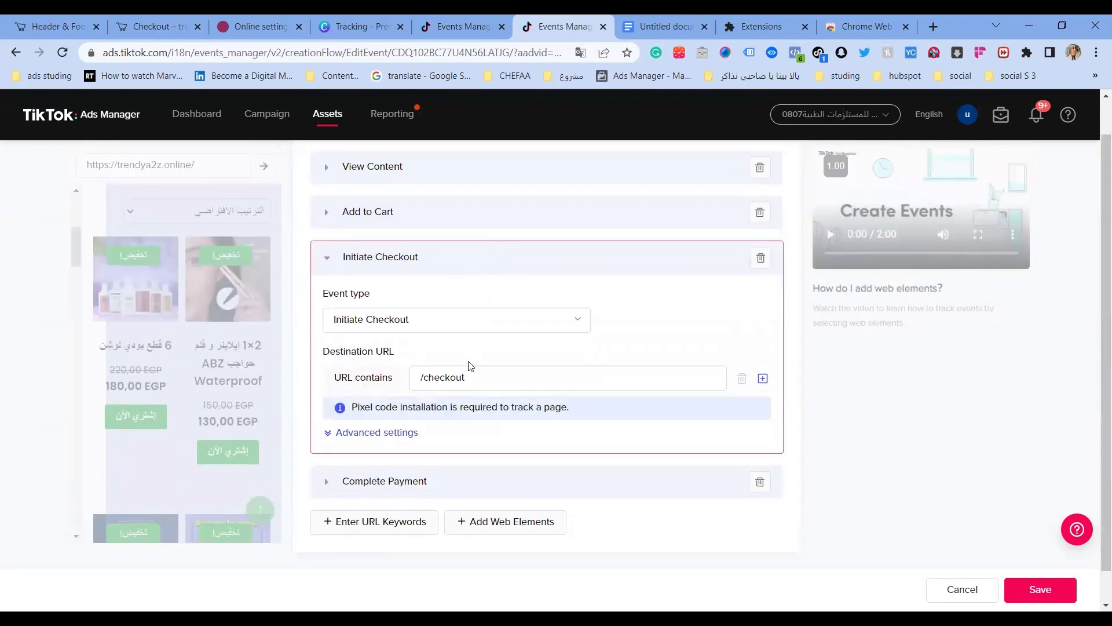
left_click(471, 376)
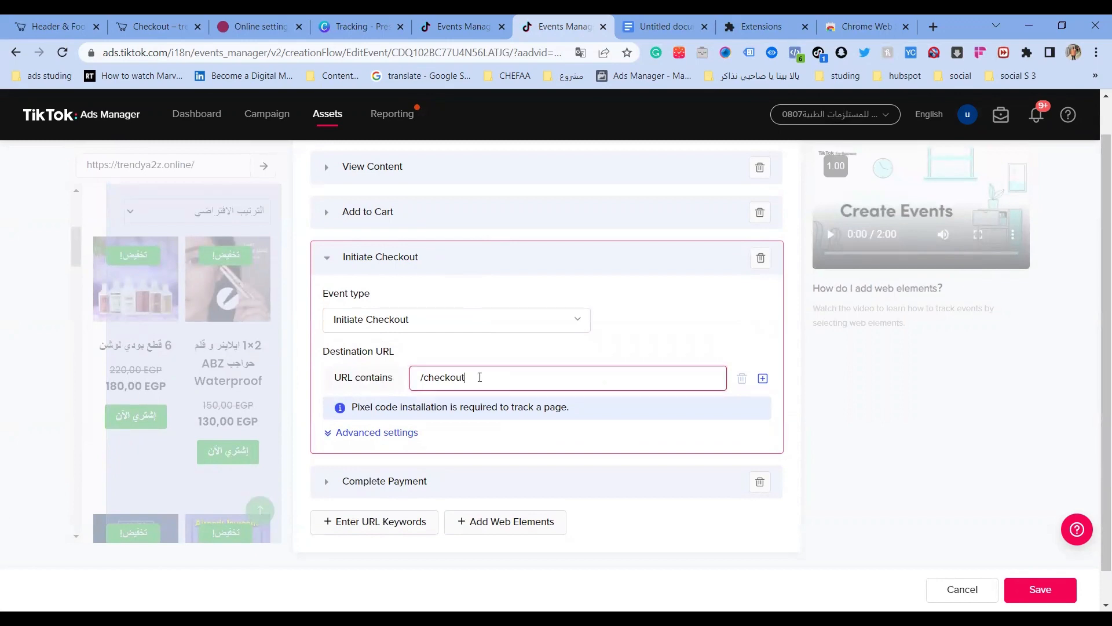
triple_click(480, 377)
left_click(532, 349)
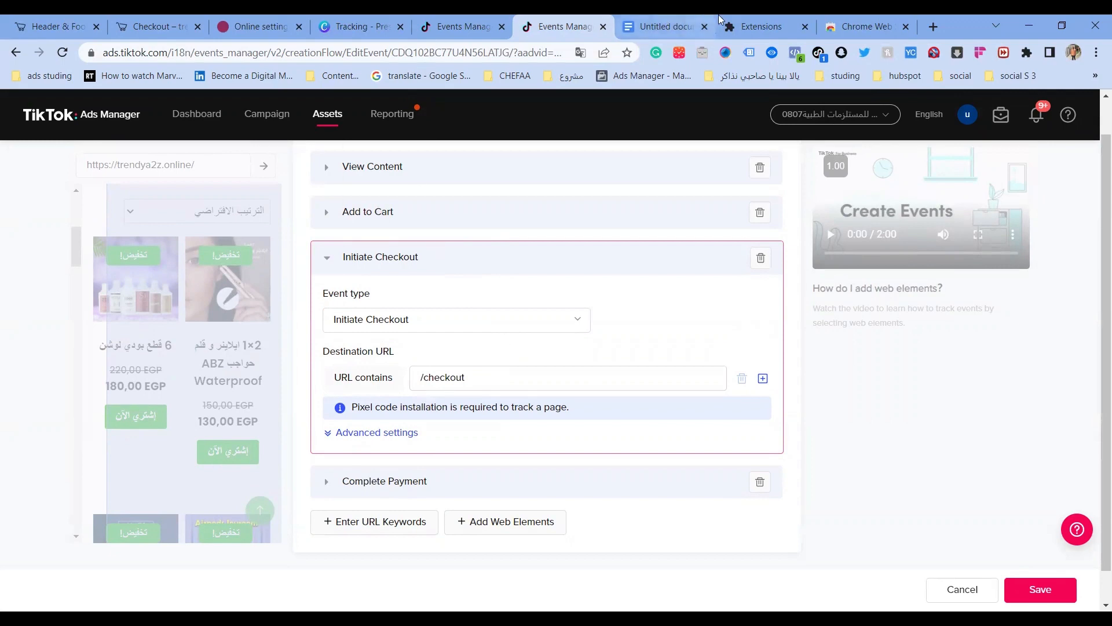
Switch to the Tracking presentation in Canva and go through the slides from Website Builder to Google Tag Manager.
left_click(370, 24)
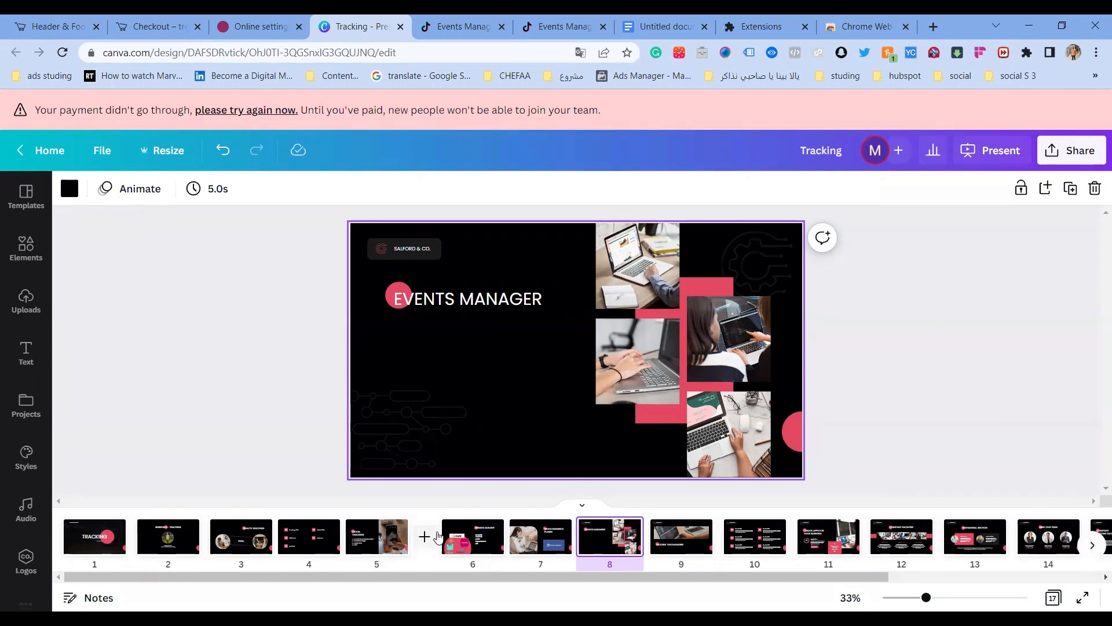
left_click(457, 539)
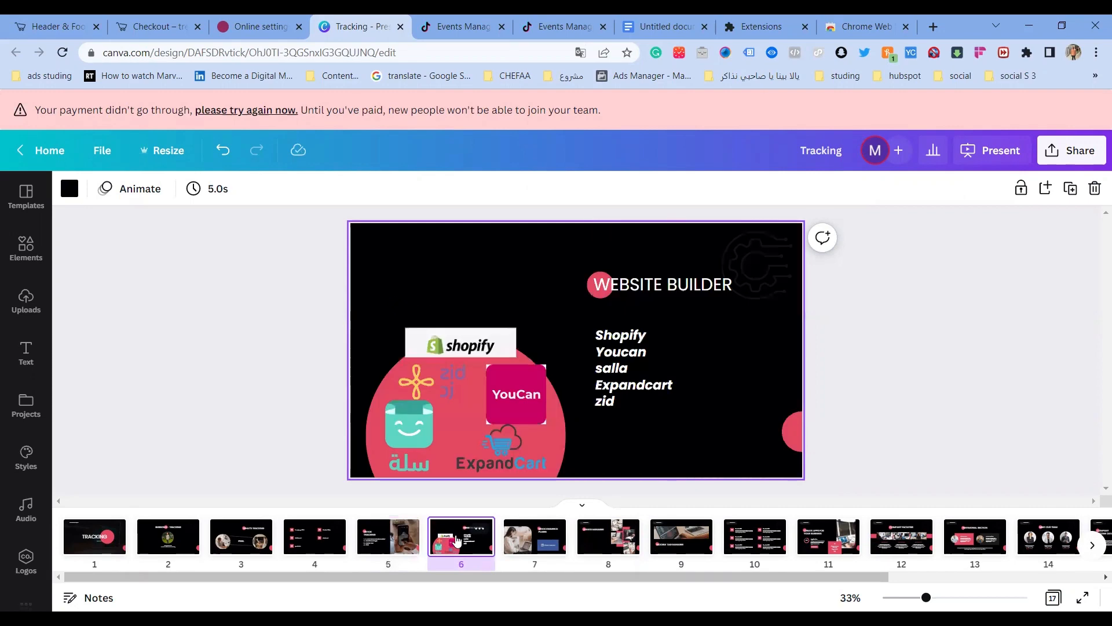
key("Right")
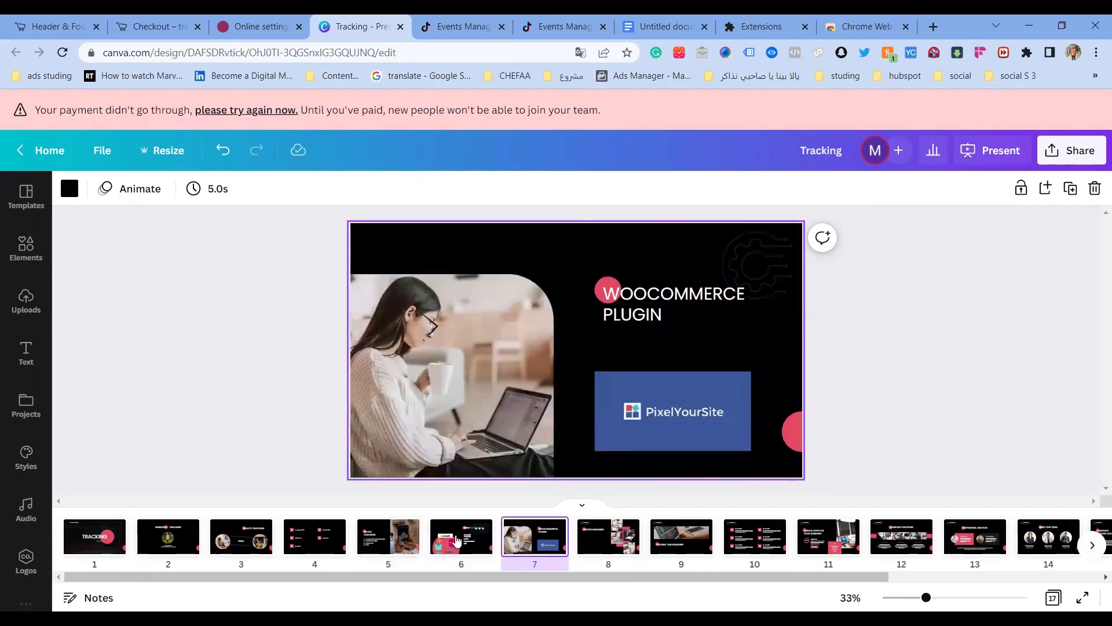
key("Right")
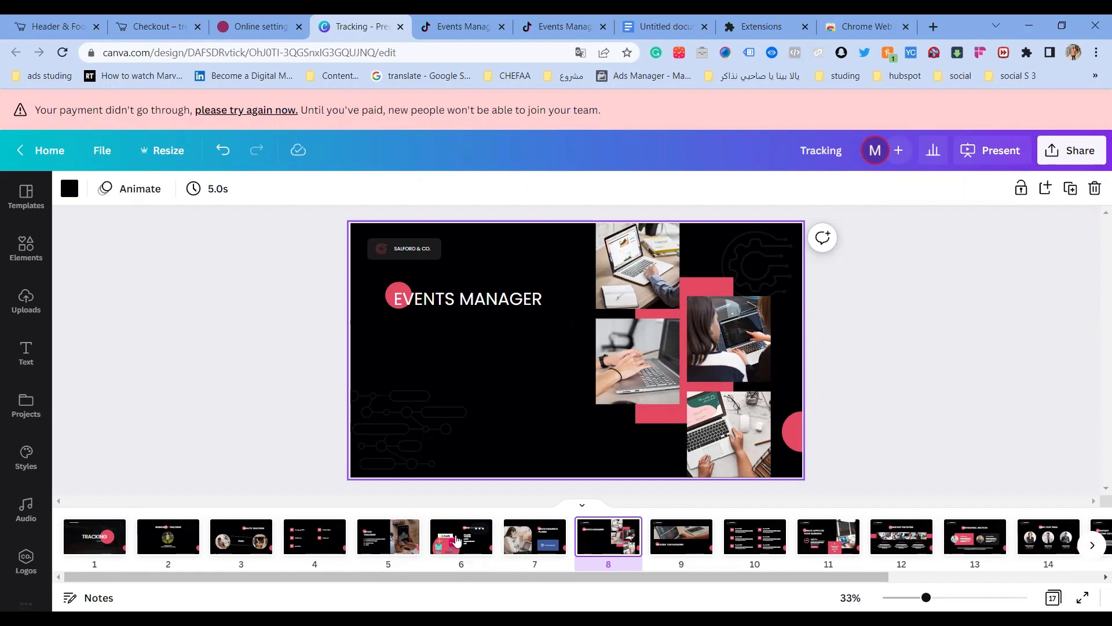
key("Down")
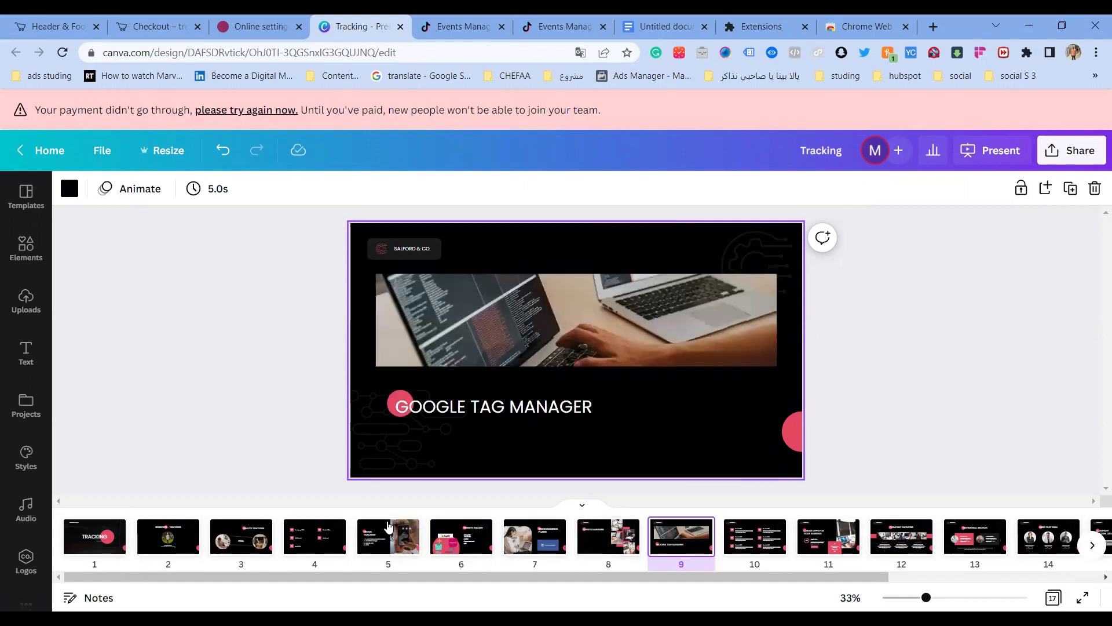